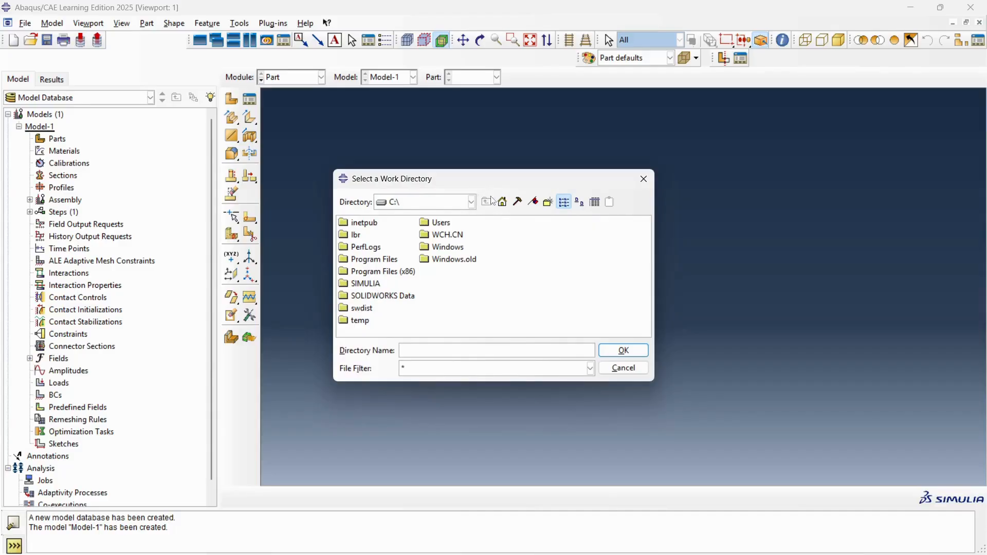
- Set the work directory to the FEA Project folder on drive D
left_click(472, 202)
left_click(391, 229)
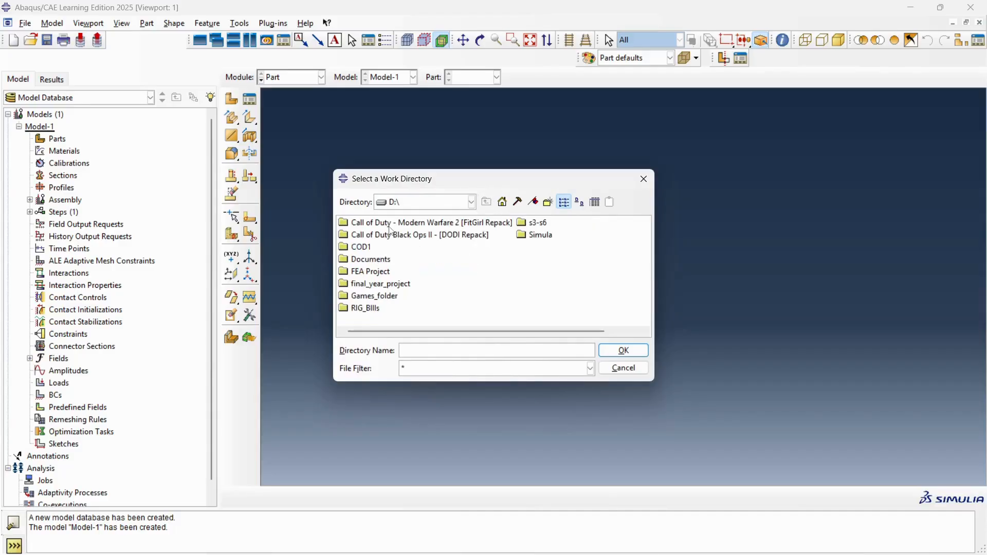
left_click(370, 272)
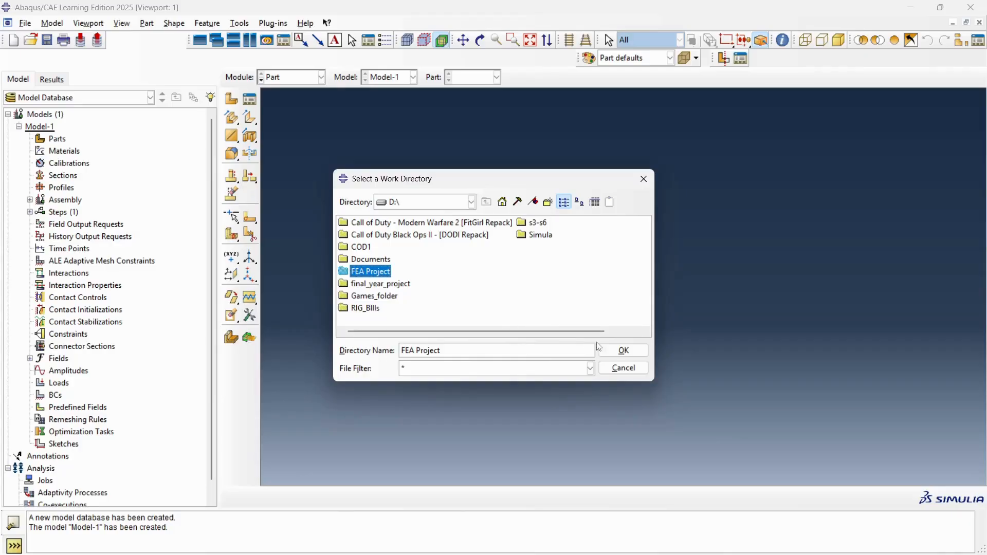
left_click(619, 351)
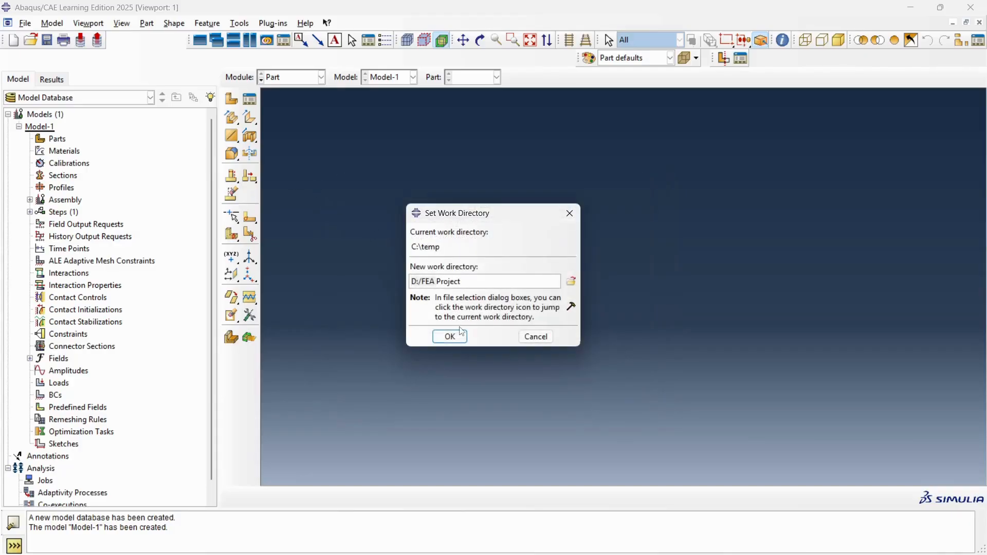
left_click(450, 337)
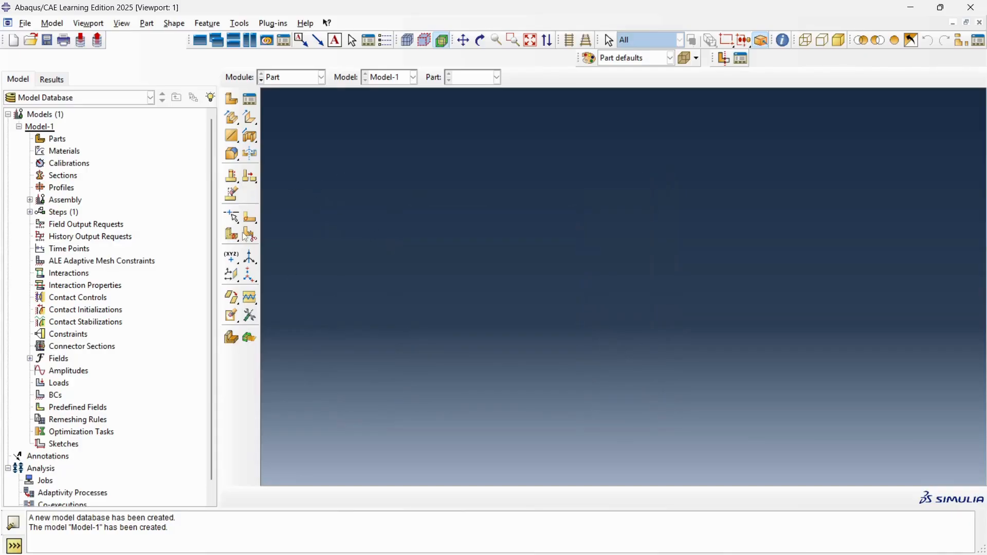
- Save the model database in the FEA Project folder as First_PROb_Static_ID
left_click(26, 23)
left_click(61, 120)
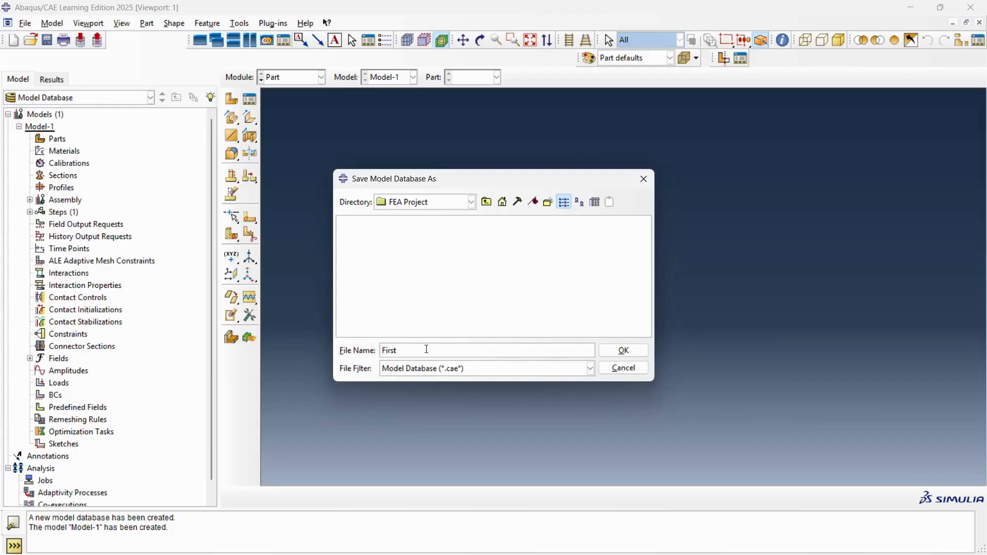
type("First_PROb_Static_ID")
left_click(622, 352)
- Create a 2D planar deformable wire part with an approximate size of 1000
left_click(232, 100)
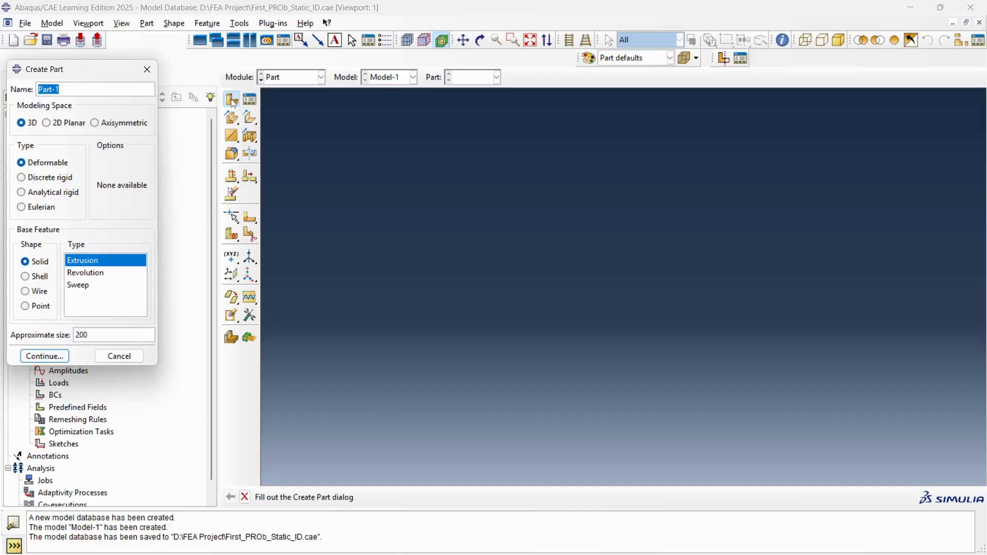
left_click(68, 125)
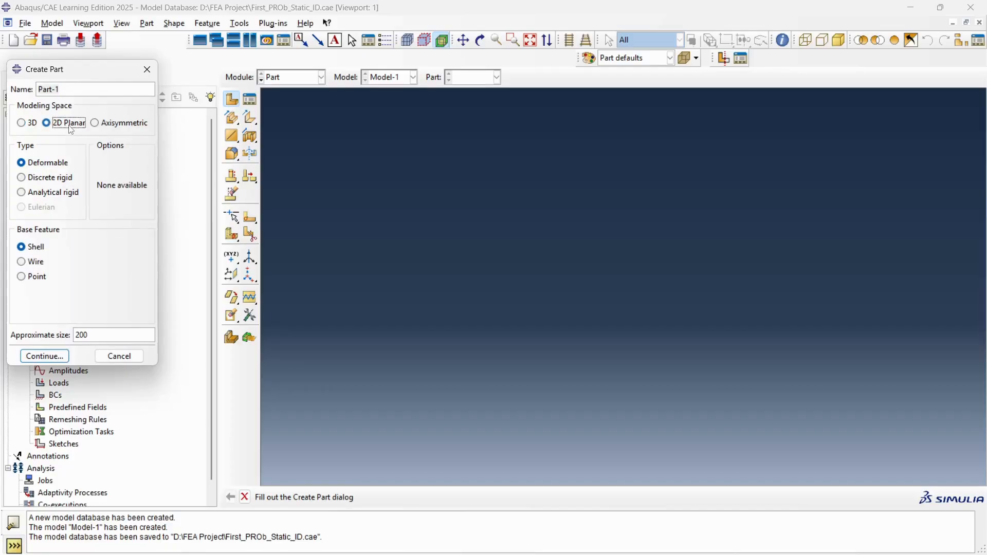
left_click(34, 262)
left_click_drag(92, 336, 70, 336)
left_click(102, 336)
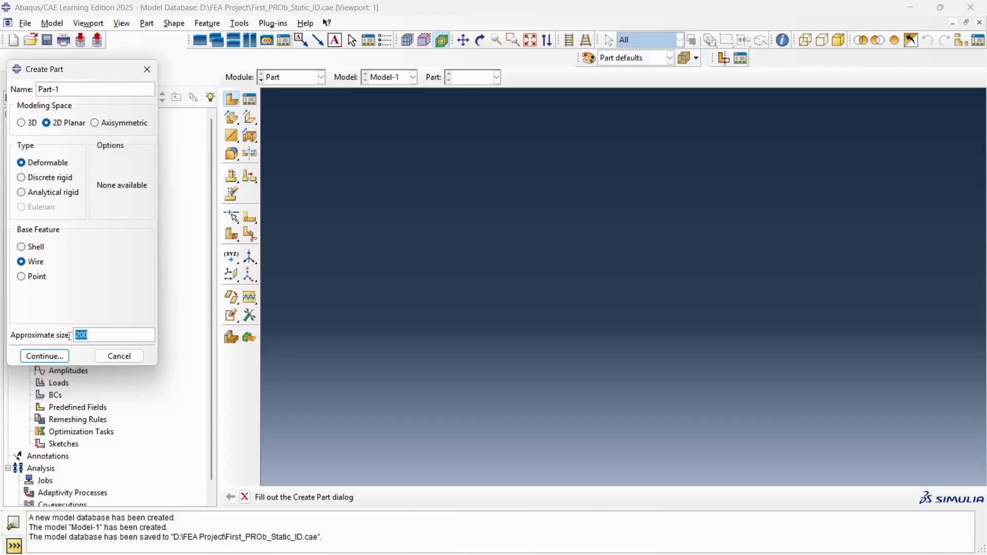
type("1000")
left_click(45, 356)
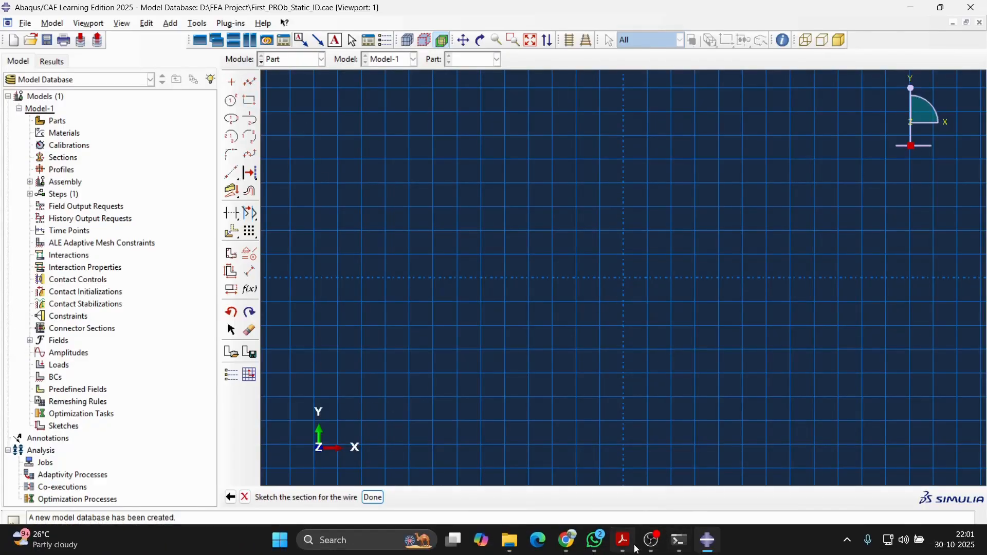
- Check the bar dimensions in the problem PDF, and sketch the bar as connected lines through 0,0, 300,0 and 700,0, completing the part
left_click(624, 547)
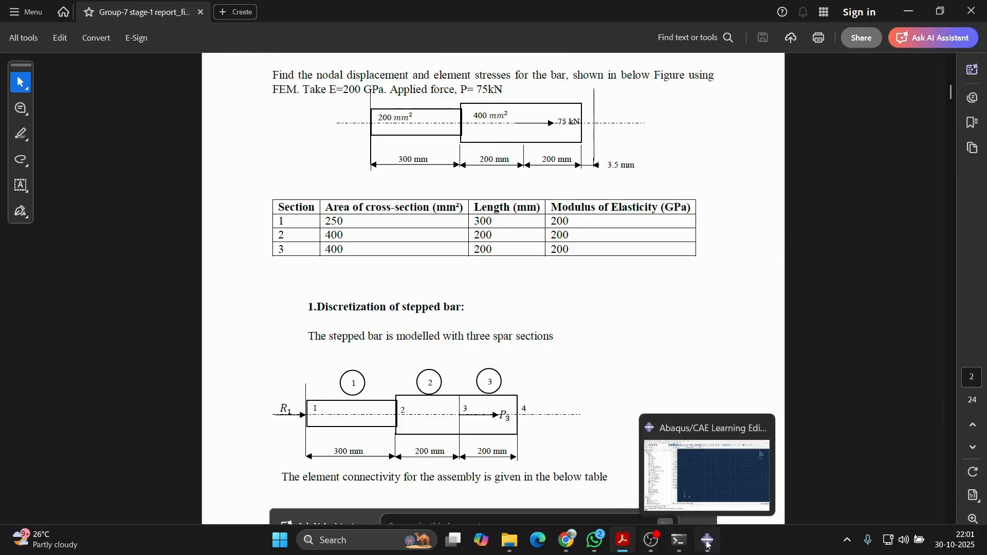
left_click(704, 541)
left_click(251, 82)
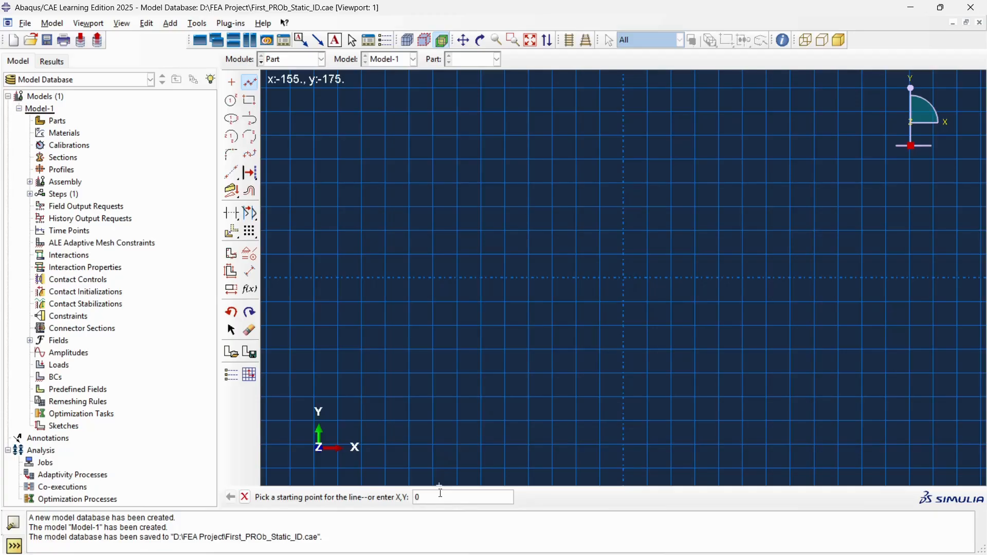
type("0,0")
key("Return")
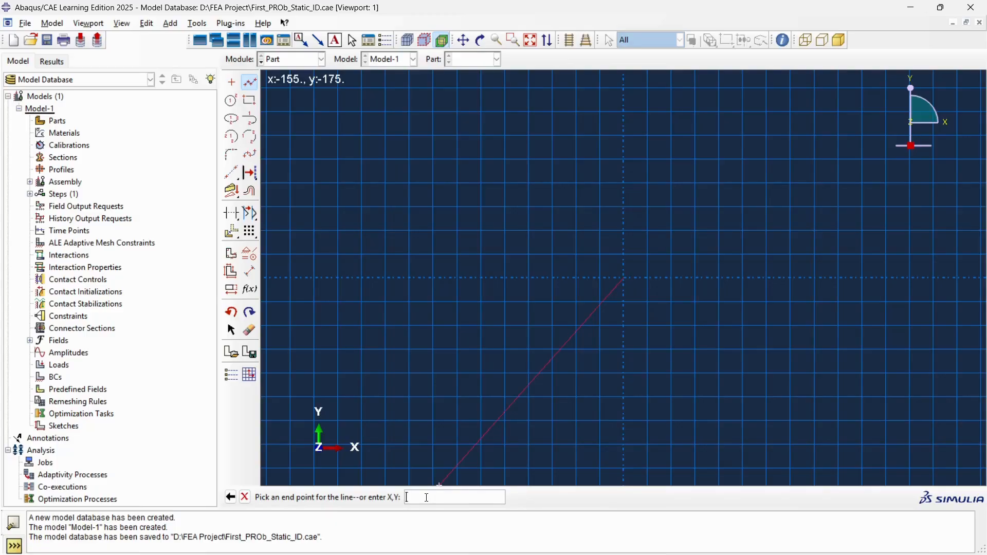
type("300,0")
key("Return")
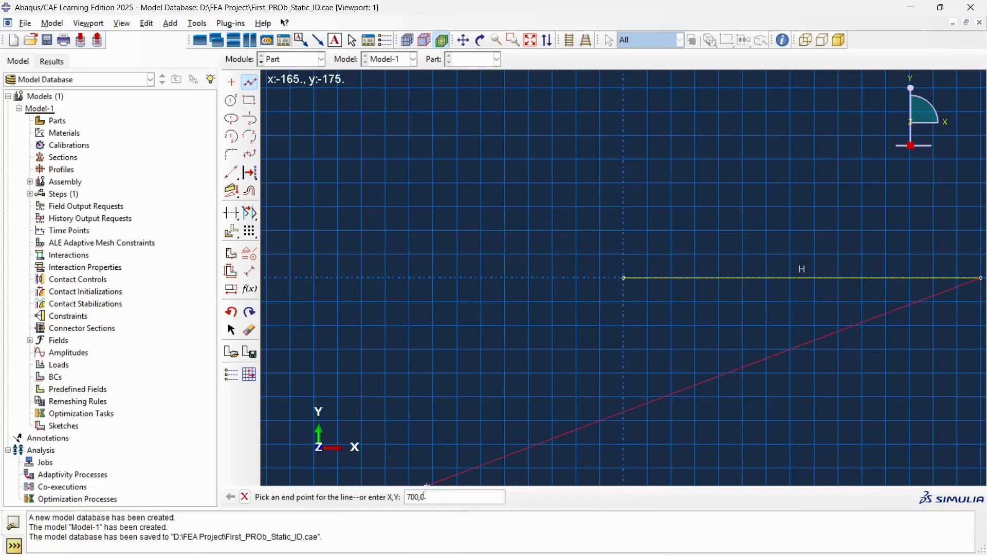
type("700,0")
key("Return")
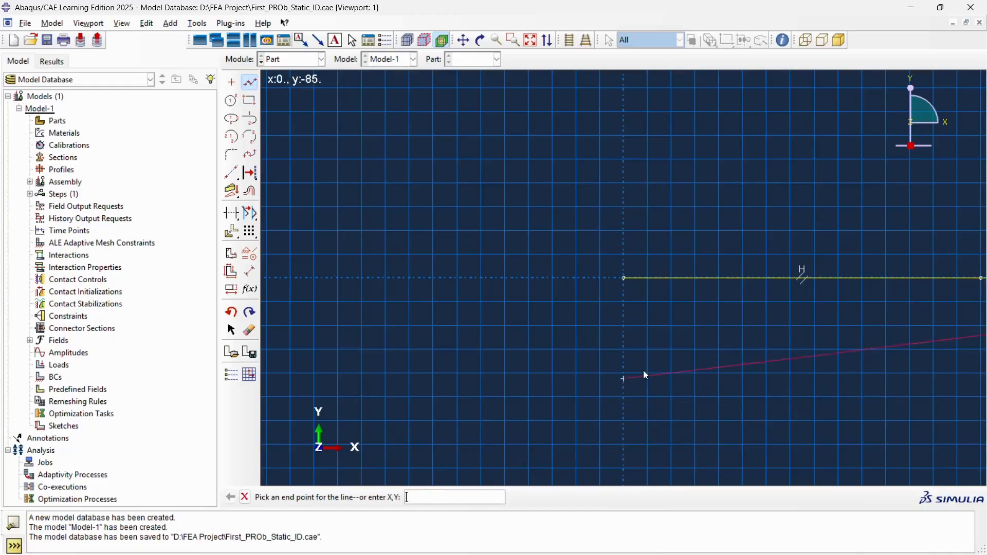
left_click(245, 498)
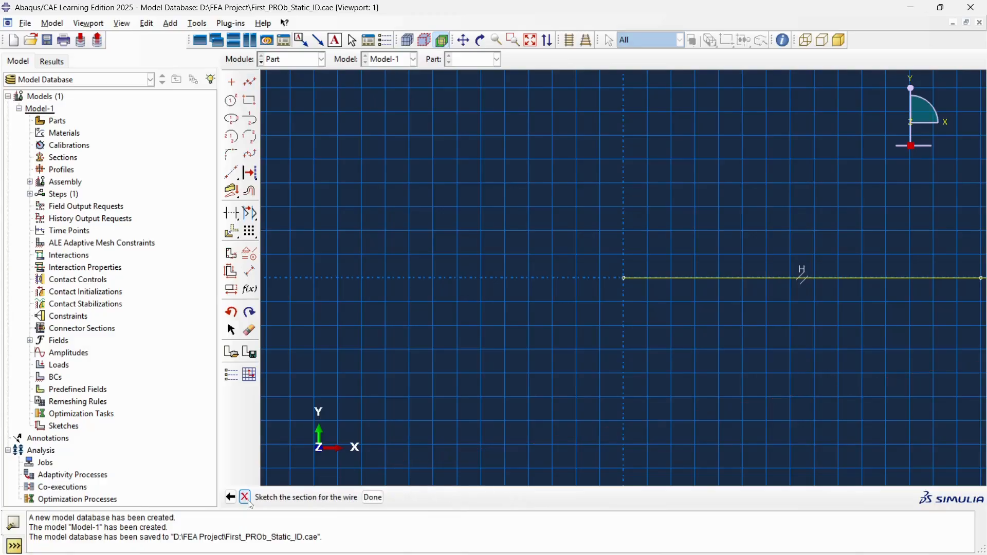
left_click(371, 499)
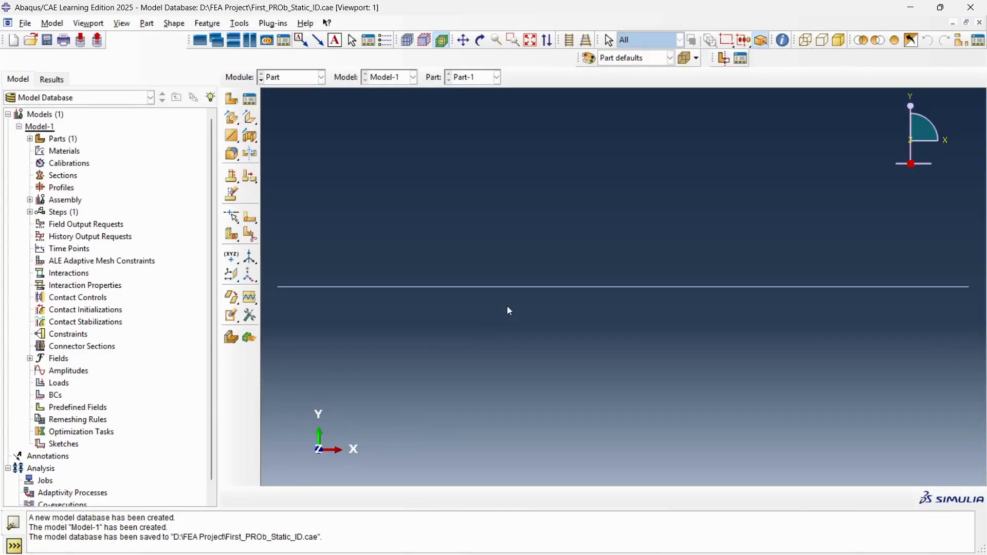
key("alt+Tab")
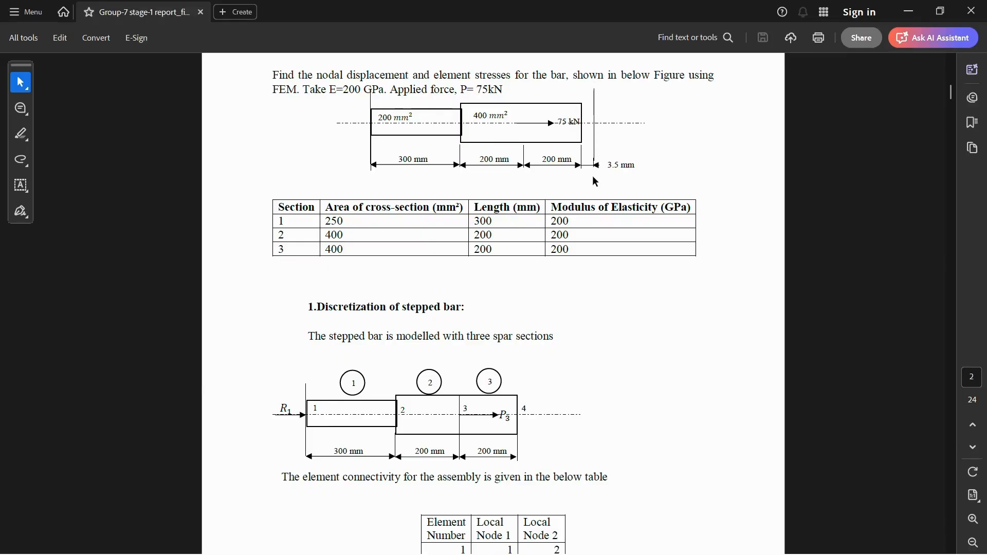
key("alt+Tab")
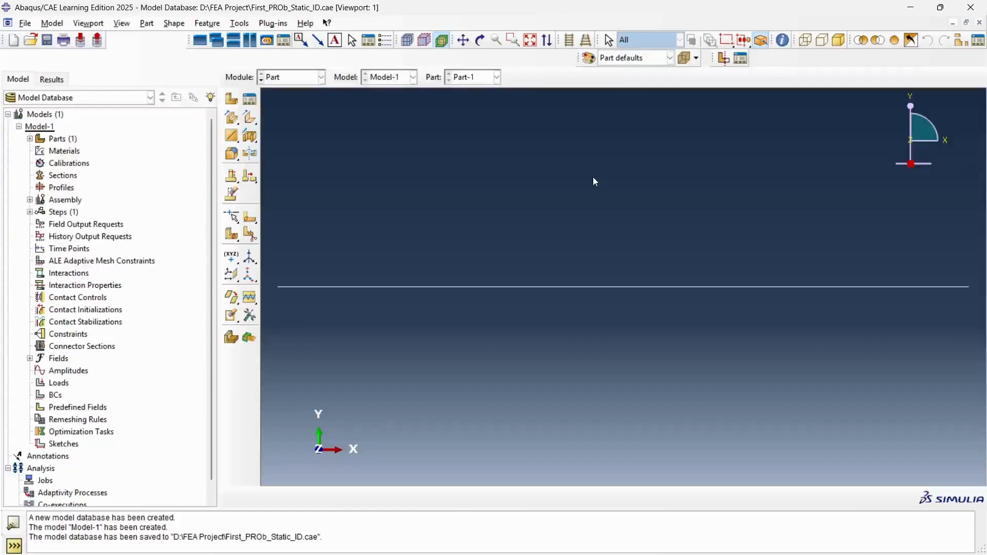
left_click(241, 24)
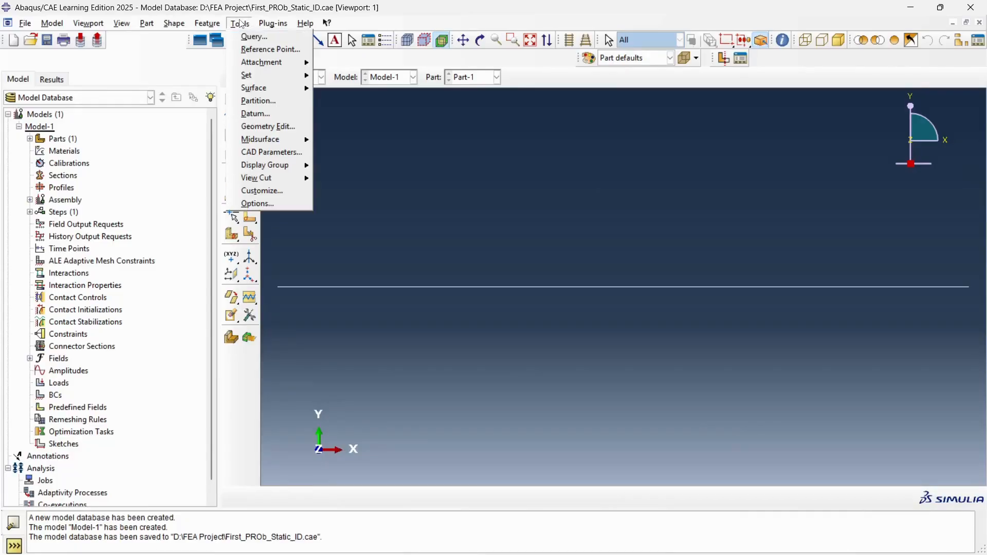
left_click(276, 162)
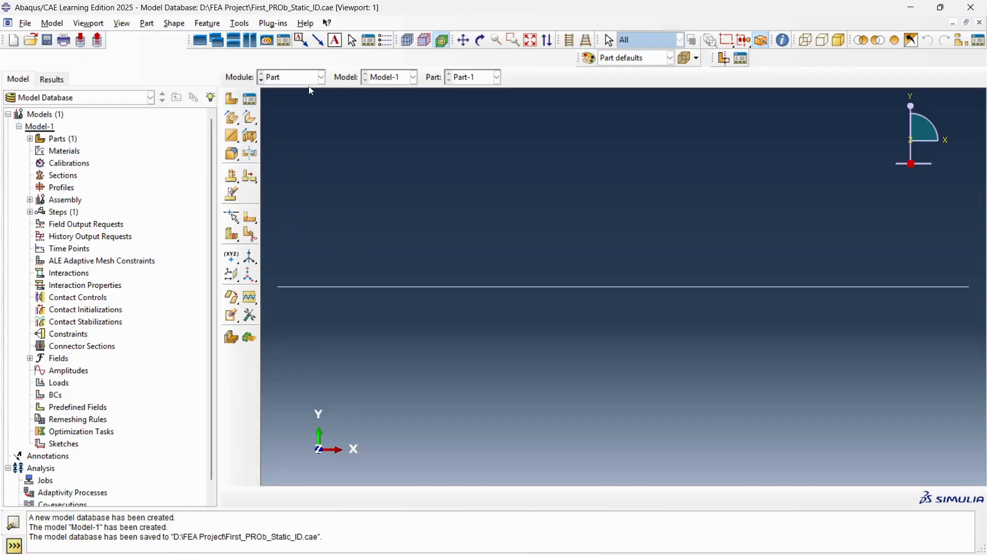
- Create a second 2D planar part, Part-2, as a discrete rigid wire with an approximate size of 1000
left_click(231, 100)
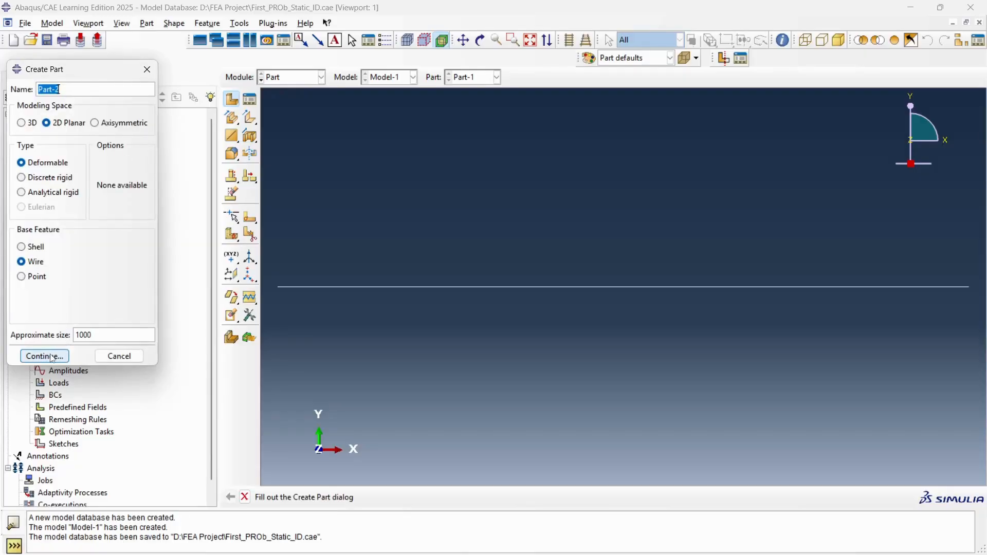
left_click(61, 178)
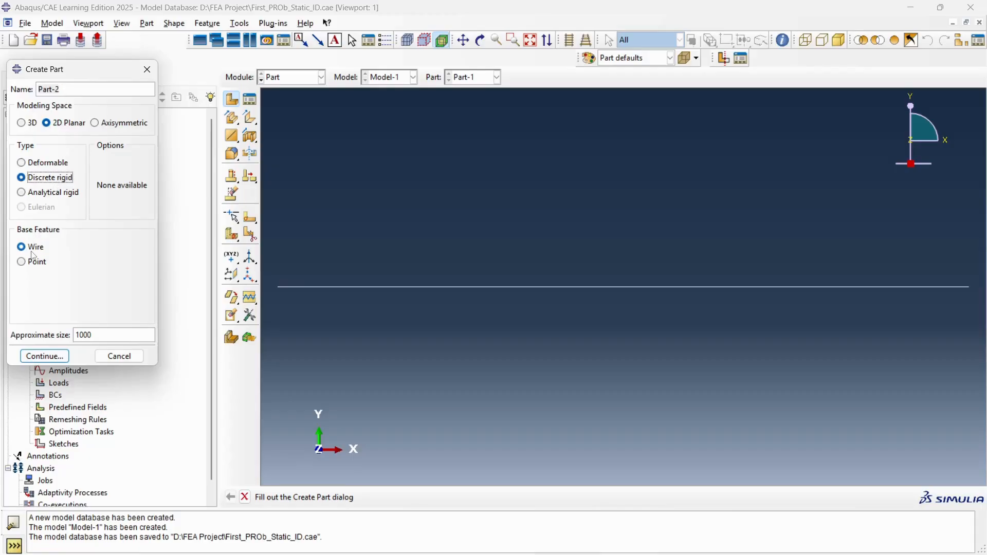
left_click(46, 357)
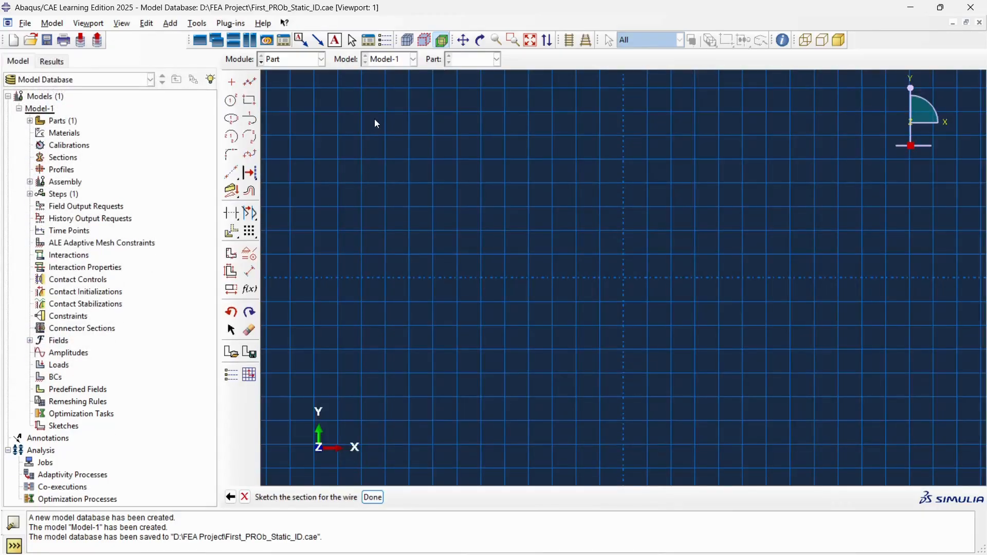
- Using the gap in the problem PDF, sketch the rigid wall as a vertical line from 703.5,100 to 703.5,-100 and complete the part
left_click(251, 84)
left_click(251, 84)
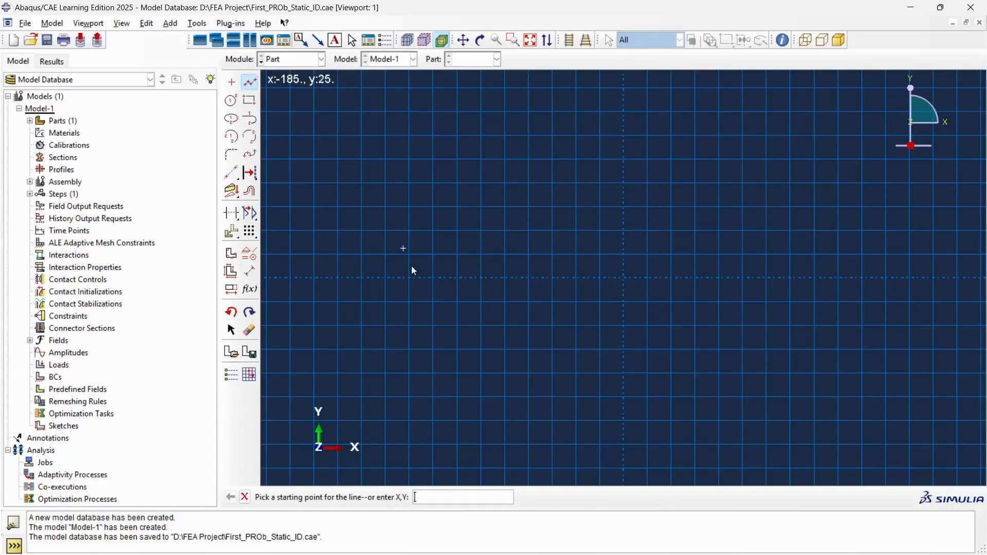
left_click(431, 497)
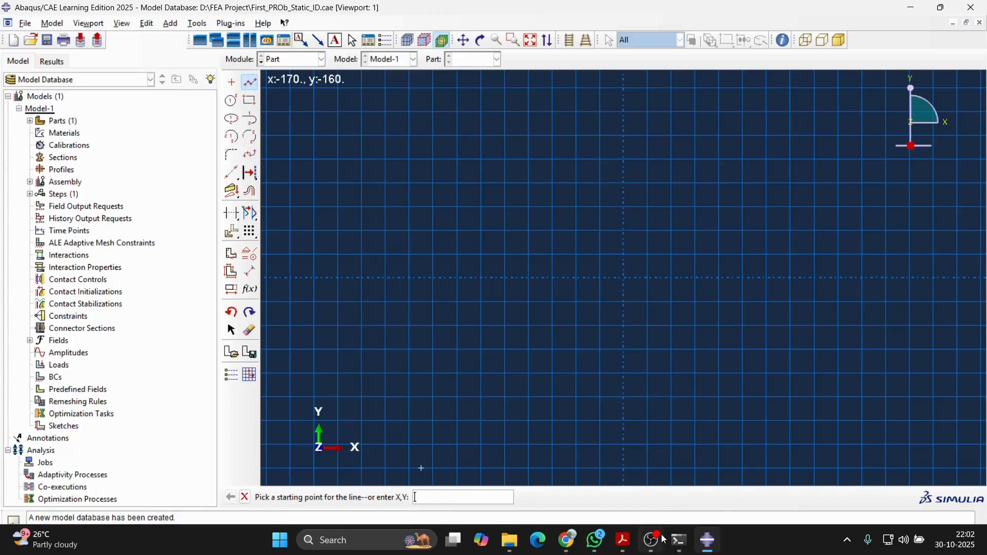
left_click(623, 540)
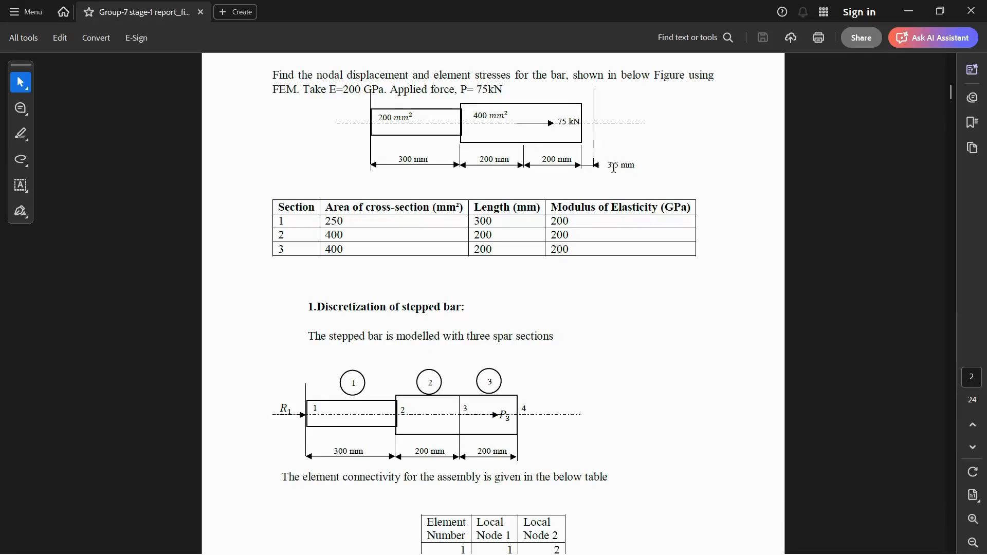
key("alt+Tab")
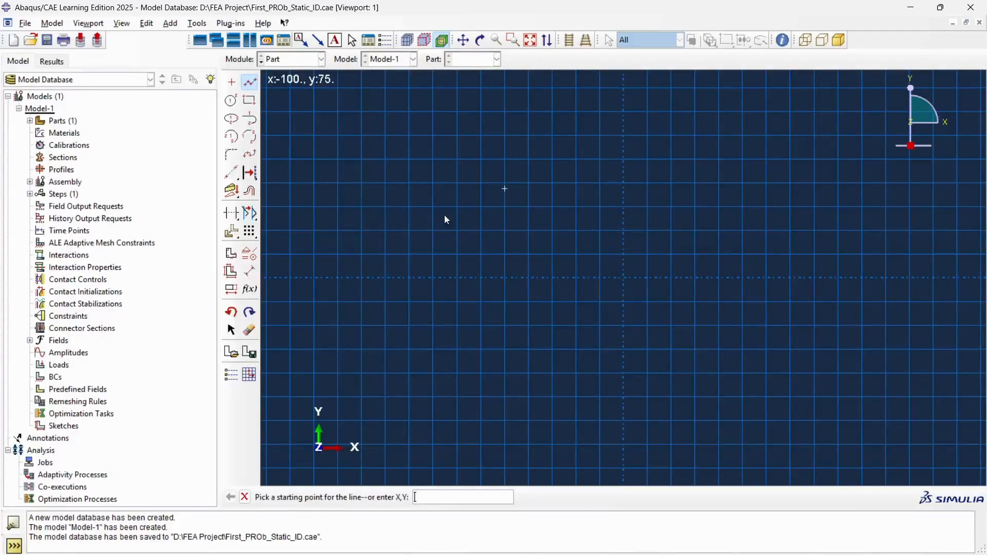
left_click(450, 494)
type("703.5,100")
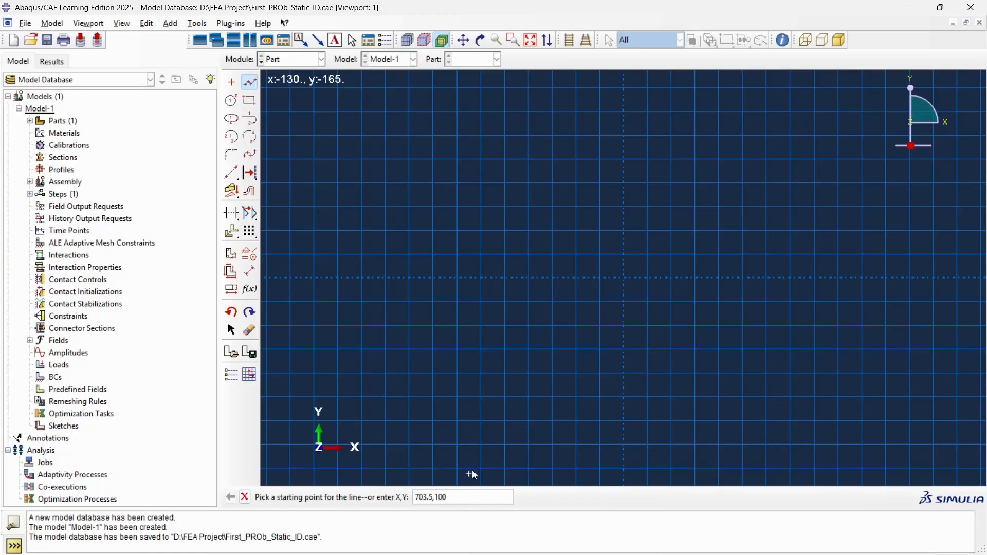
key("Return")
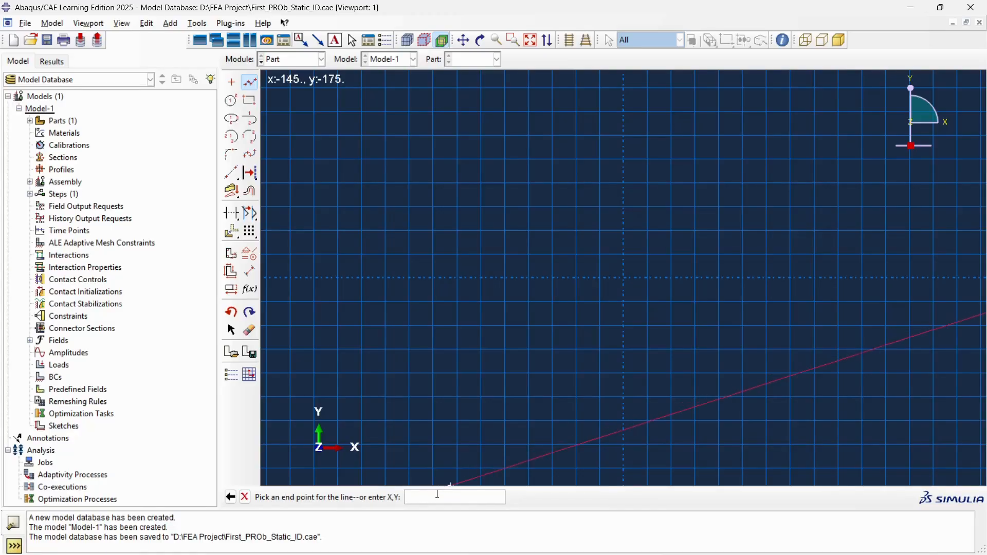
key("alt+Tab")
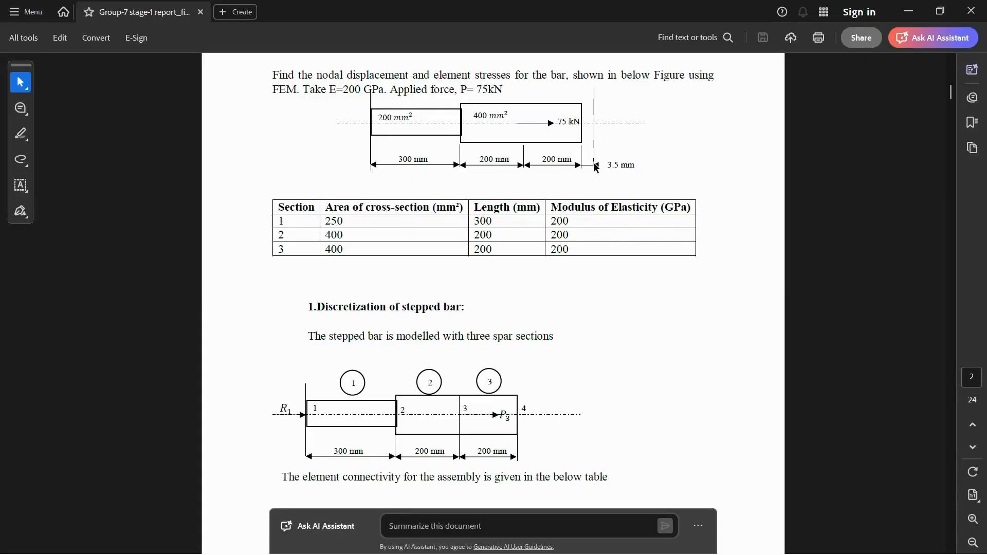
key("alt+Tab")
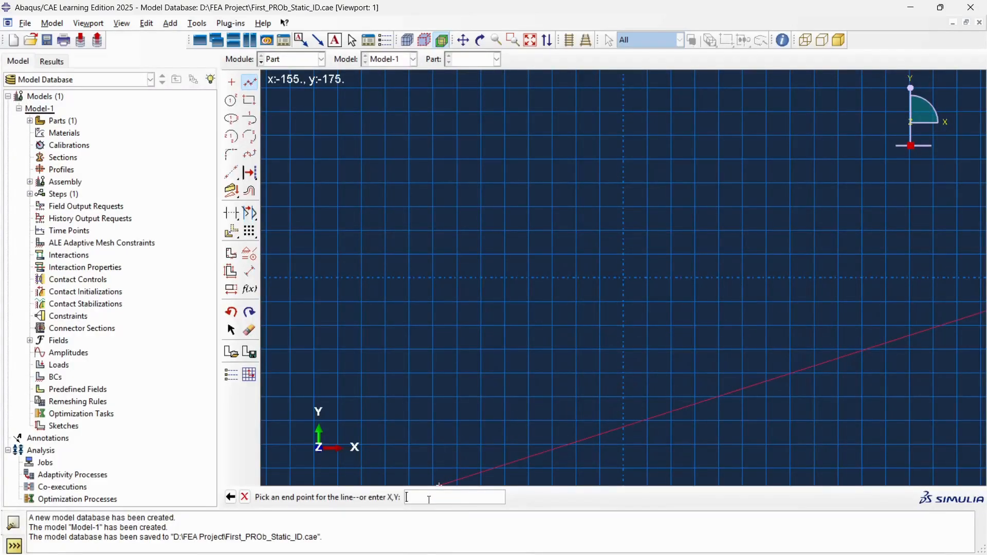
type("70")
type("-100")
key("Return")
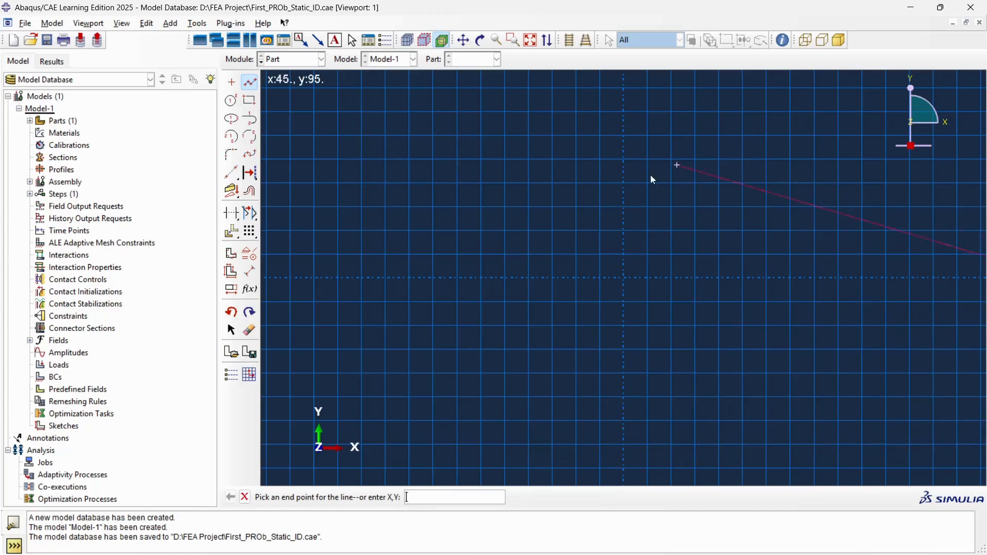
left_click(245, 497)
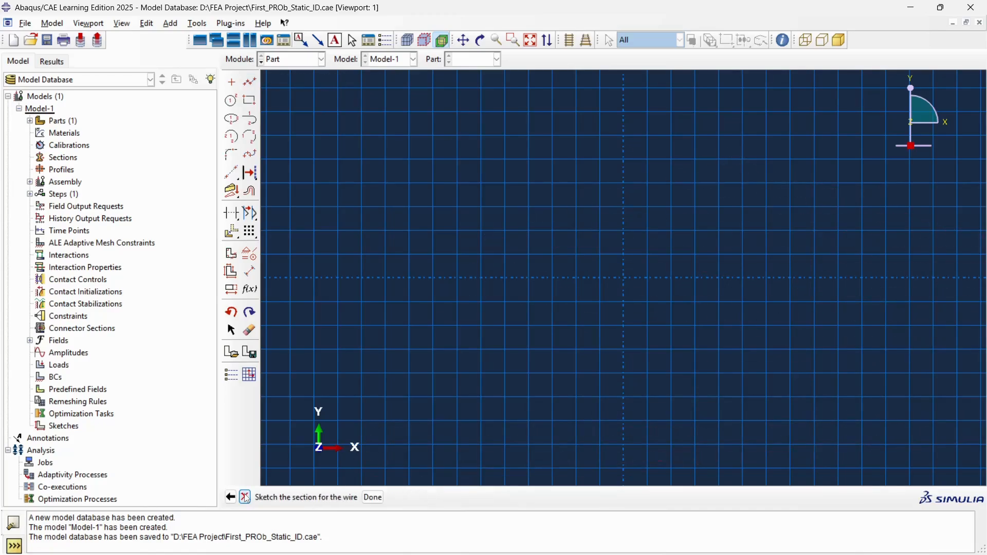
left_click(374, 498)
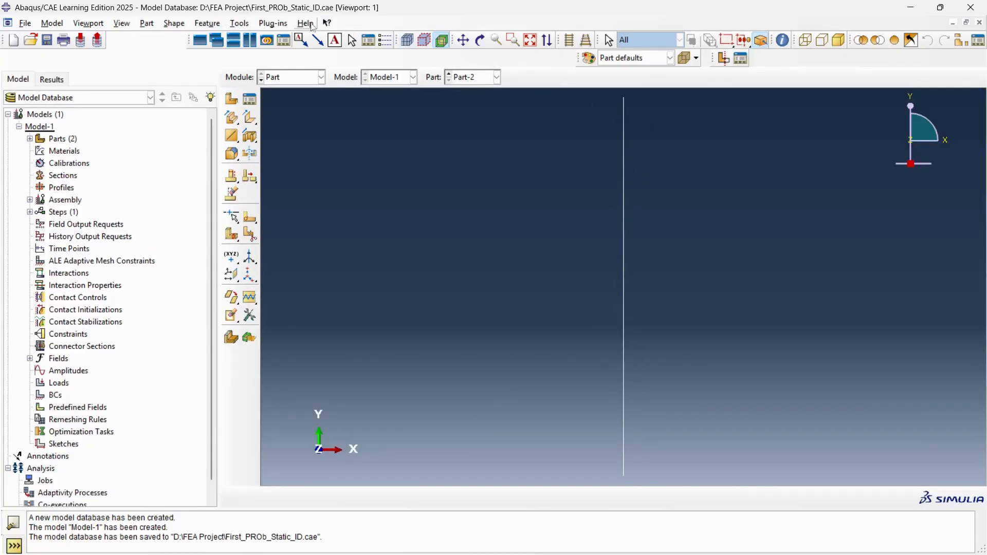
- Add a reference point at the midpoint of the rigid wall line on Part-2
left_click(239, 25)
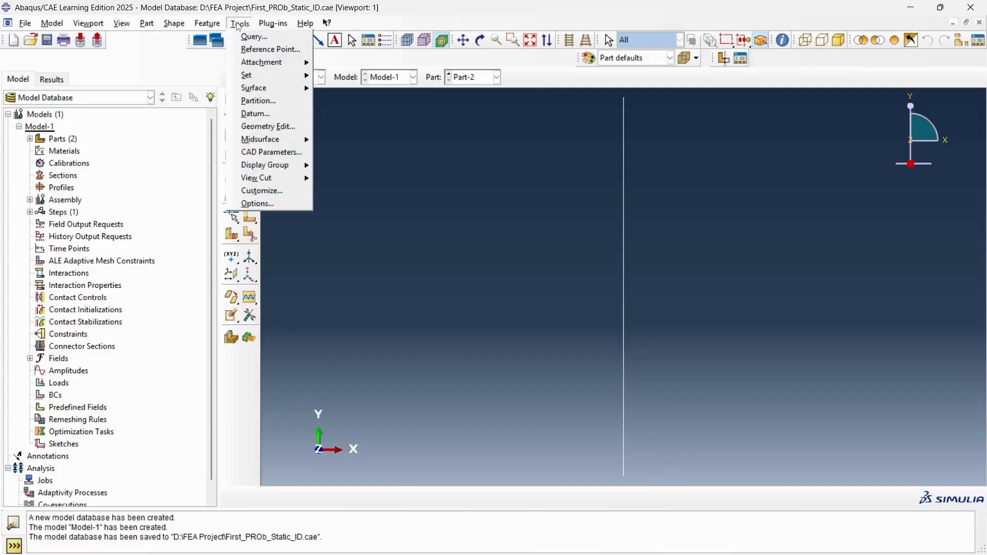
left_click(262, 50)
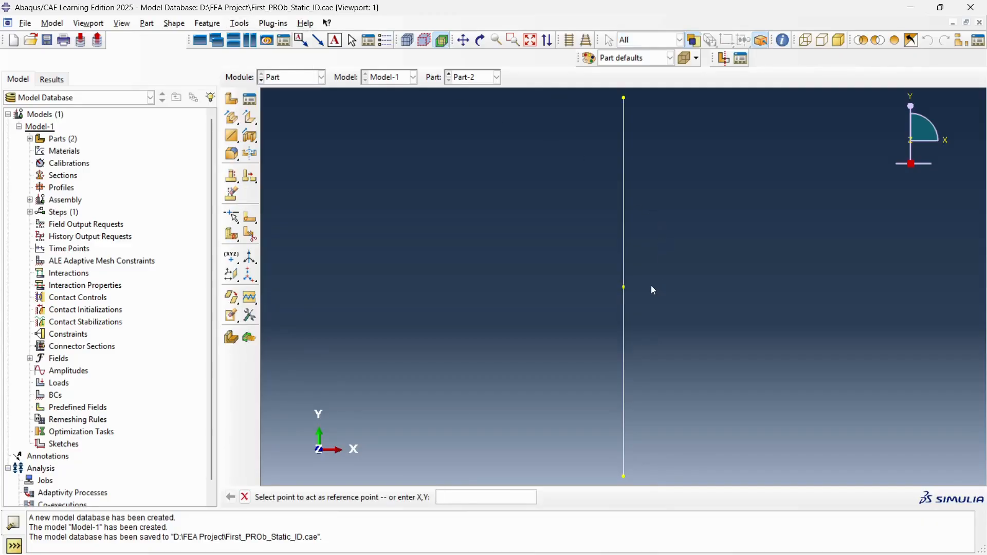
left_click(624, 289)
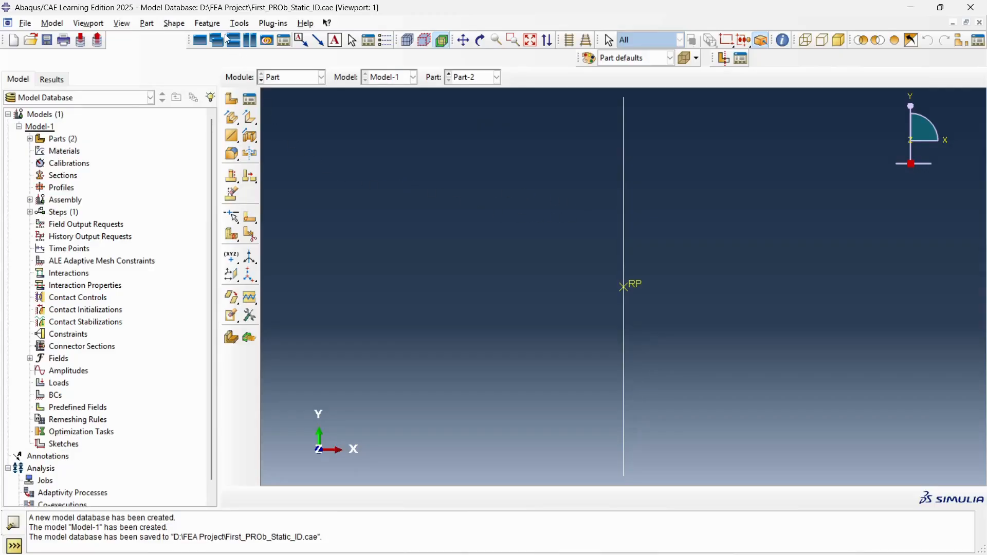
left_click(204, 23)
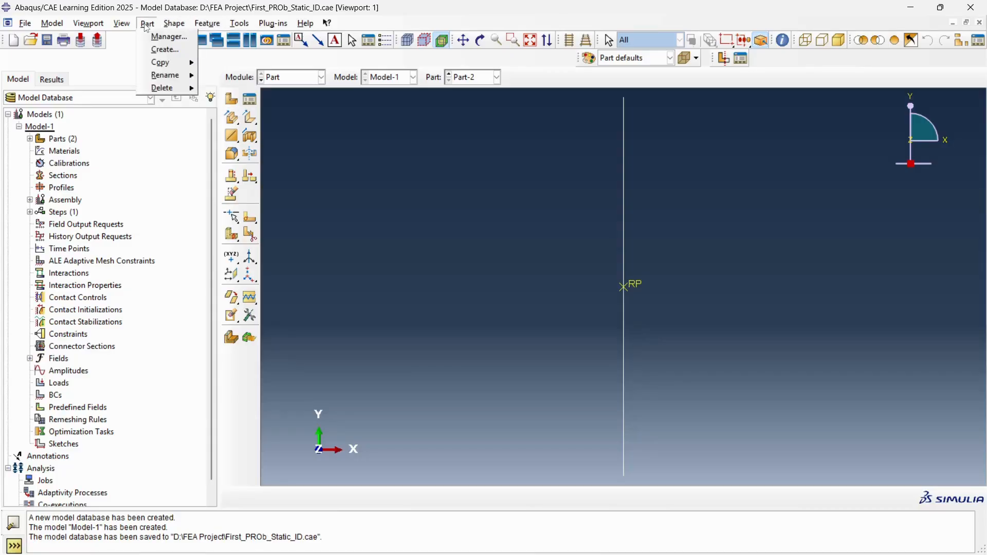
mouse_move(169, 33)
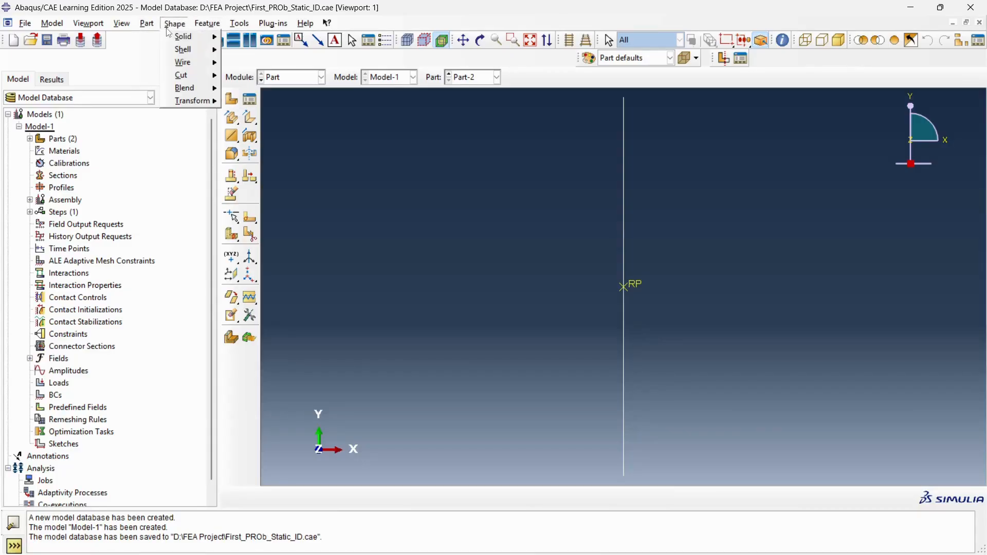
left_click(207, 30)
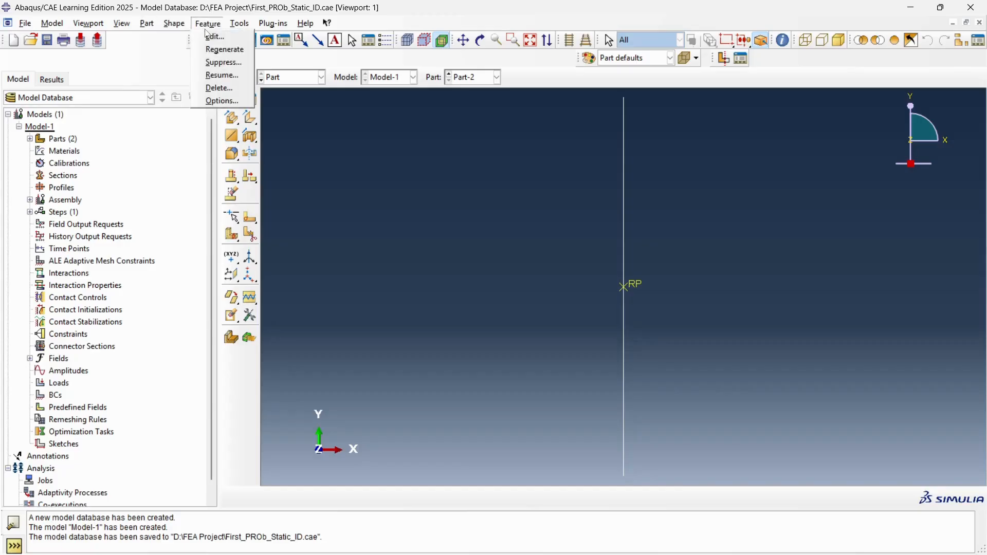
- In the Property module, create a material named Steel with isotropic elastic behavior
left_click(288, 81)
left_click(289, 81)
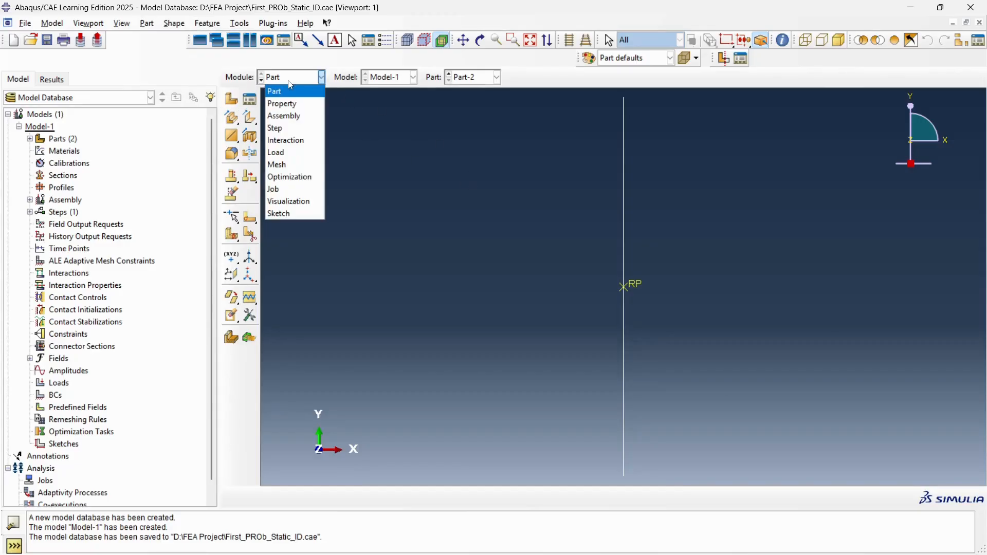
left_click(301, 105)
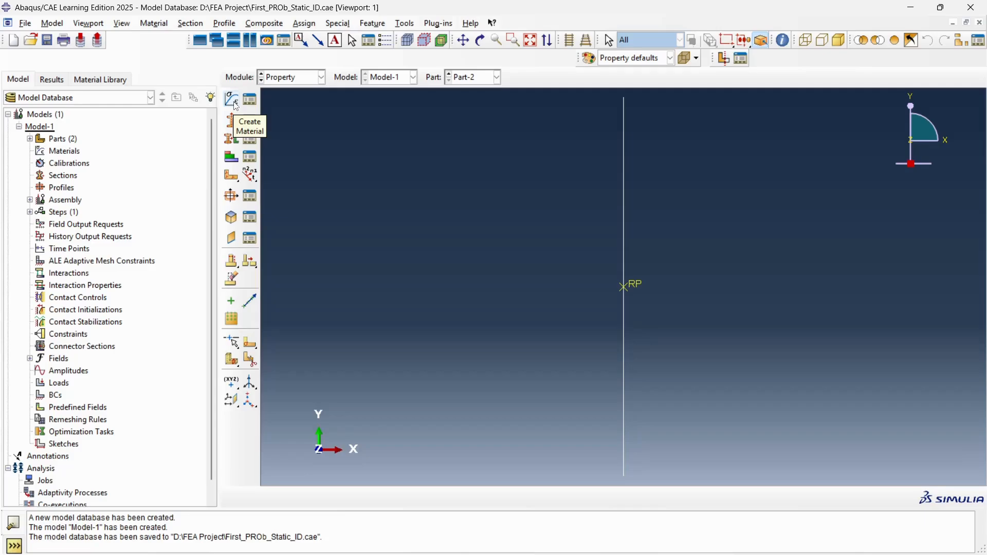
left_click(230, 98)
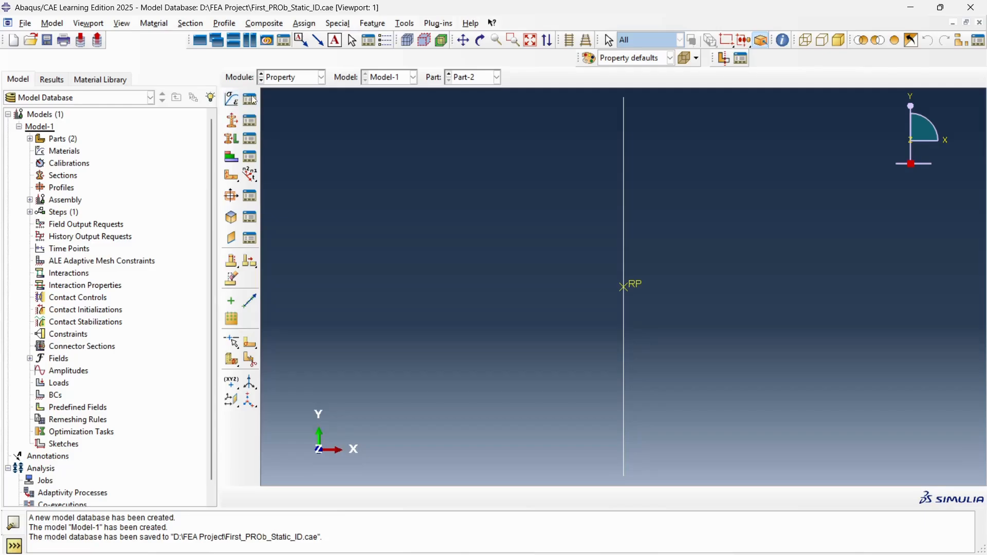
left_click(251, 101)
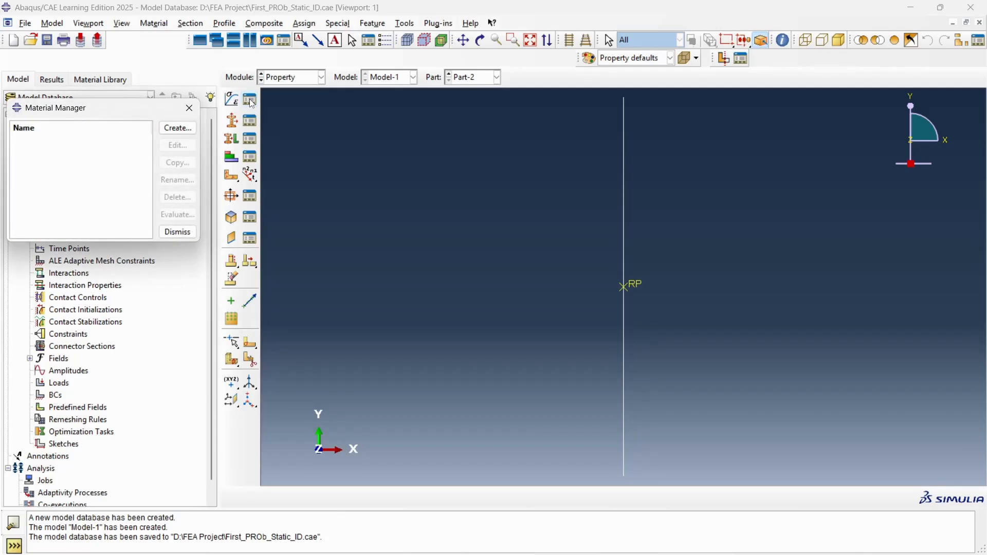
left_click(180, 128)
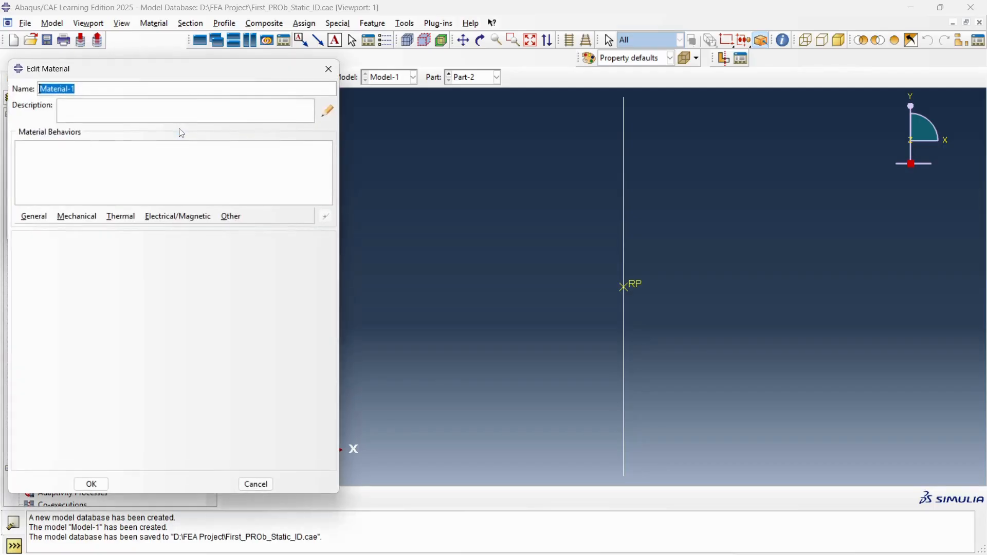
left_click(77, 216)
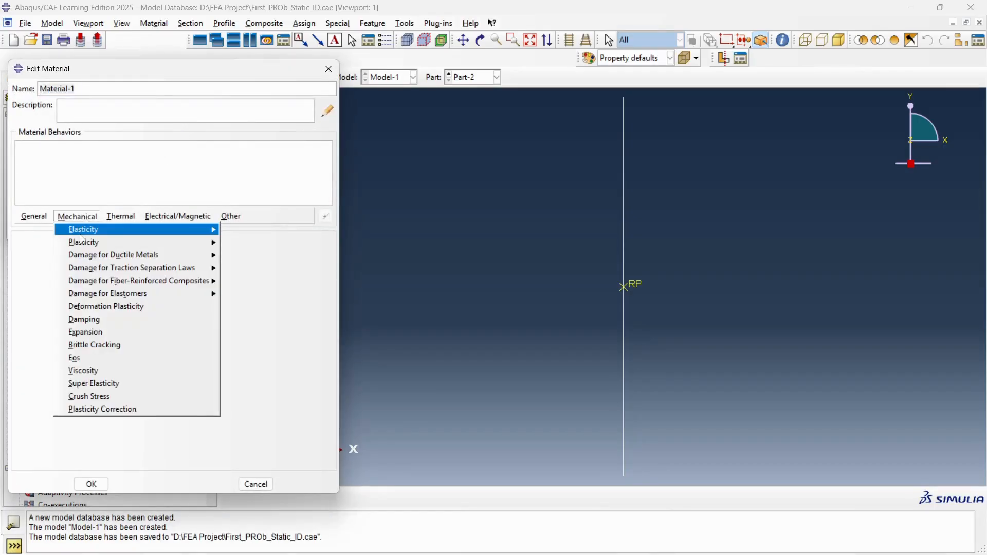
mouse_move(82, 231)
left_click(245, 231)
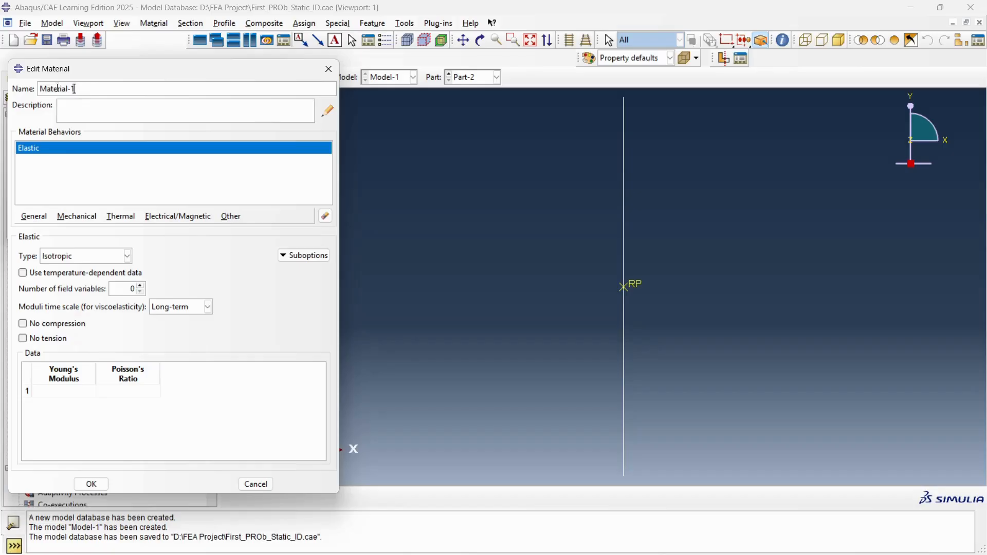
left_click_drag(83, 89, 2, 95)
type("Steel")
- Check the modulus of elasticity in the problem PDF and set Steel's Young's modulus to 200e3
left_click(66, 392)
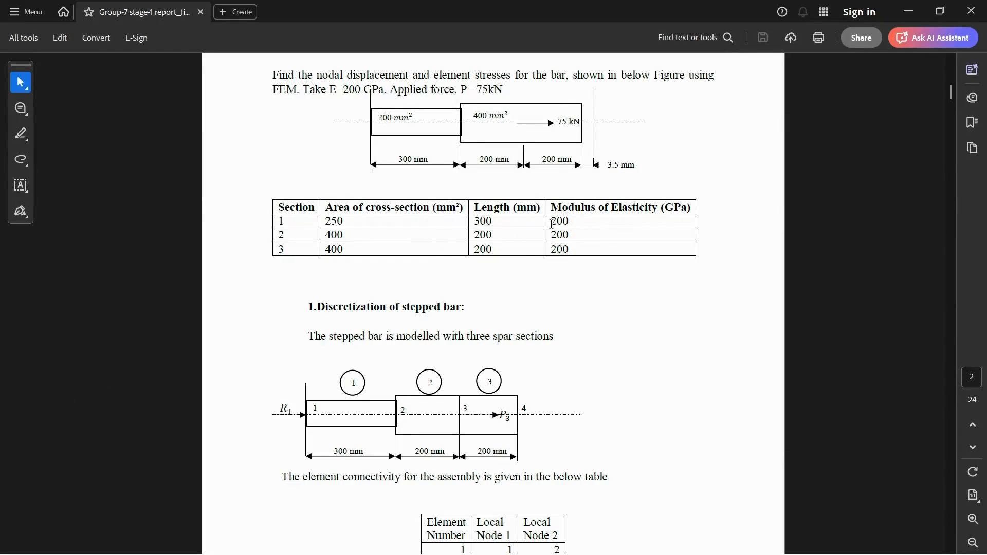
left_click_drag(663, 208, 689, 209)
left_click_drag(512, 208, 541, 209)
left_click(681, 191)
key("alt+Tab")
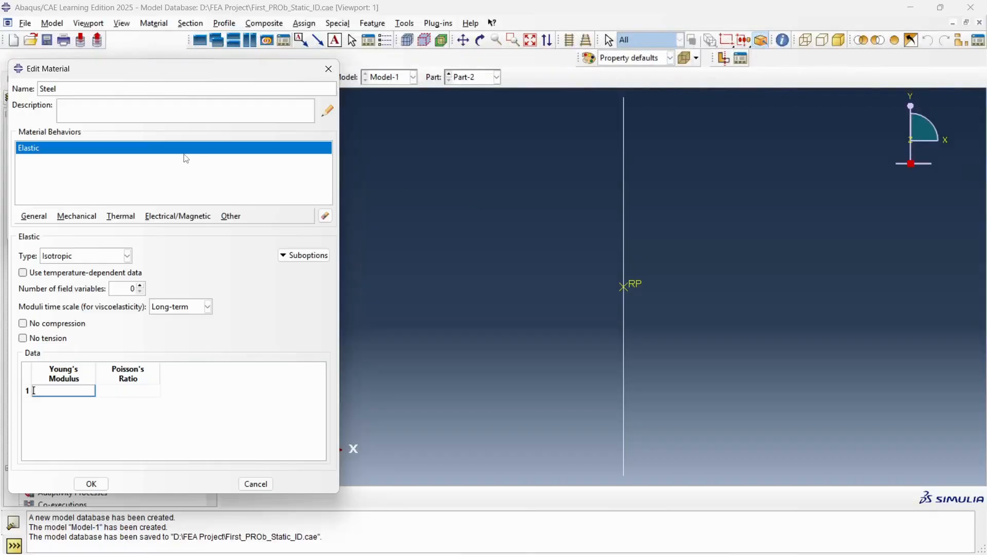
left_click(66, 391)
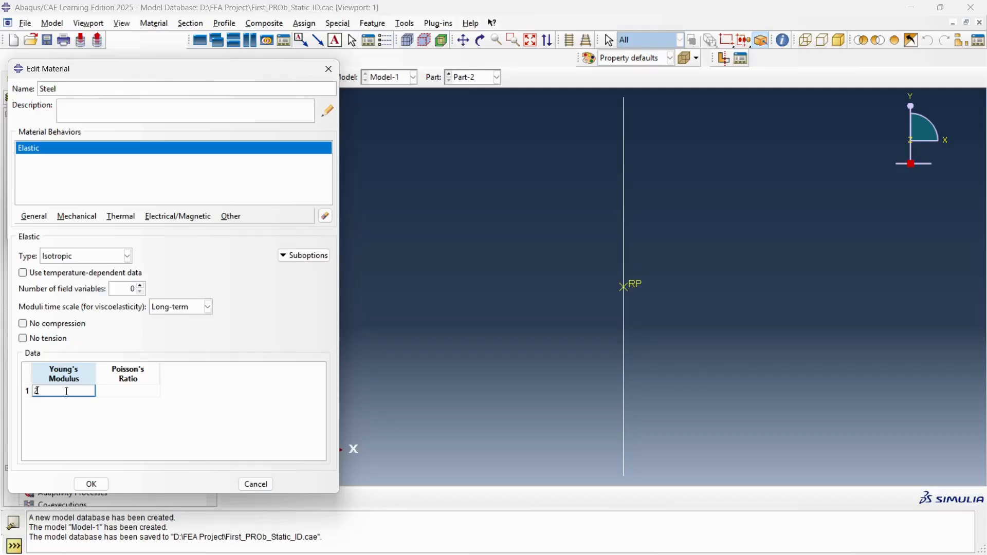
key("alt+Tab")
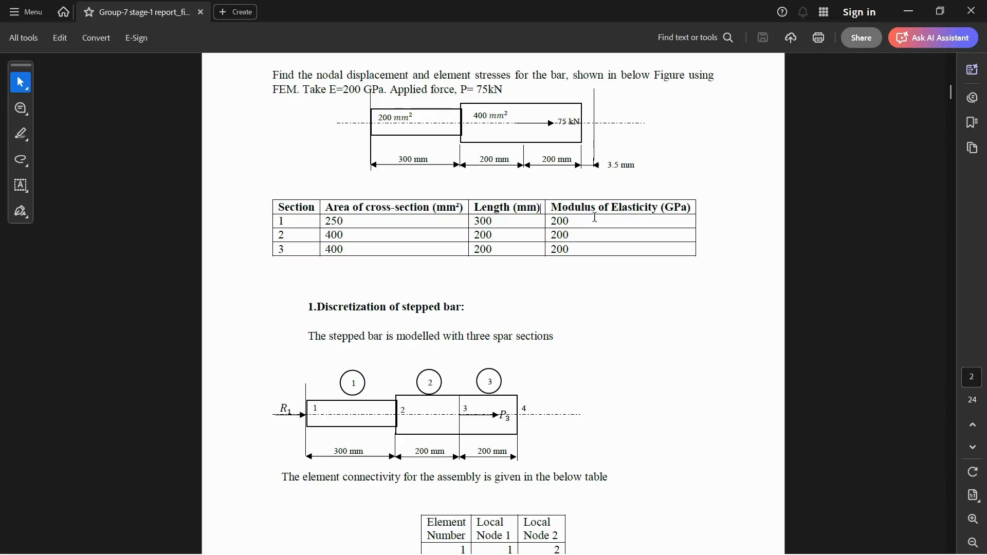
key("alt+Tab")
left_click(64, 391)
type("200e3")
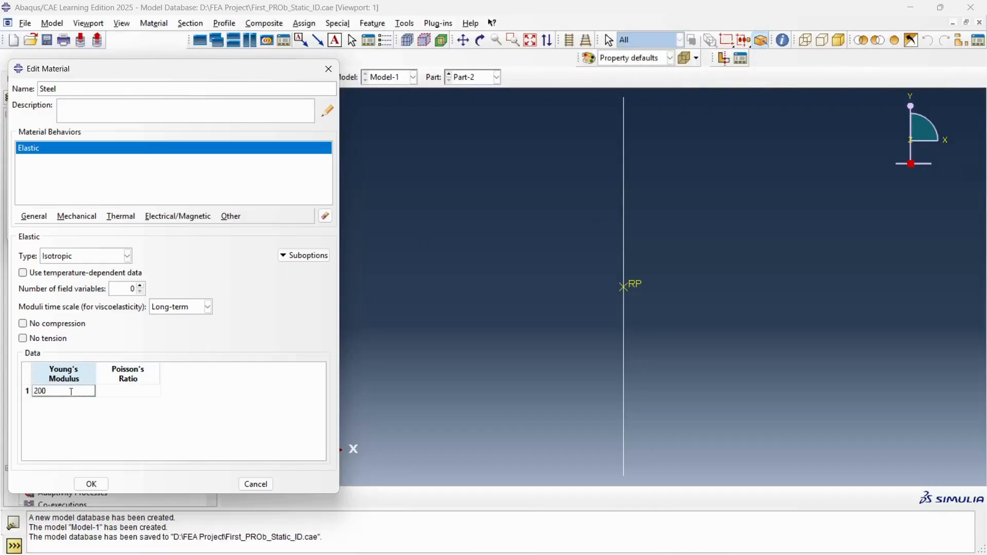
- Recheck the problem PDF, set Steel's Poisson's ratio to 0.3, and complete the material definition
left_click(122, 394)
key("alt+Tab")
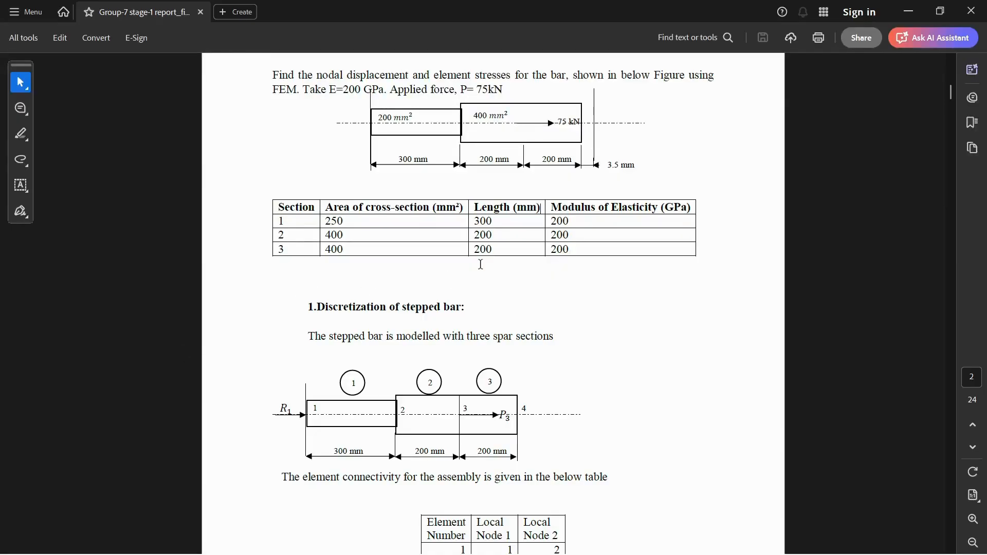
scroll(455, 319, "up", 1)
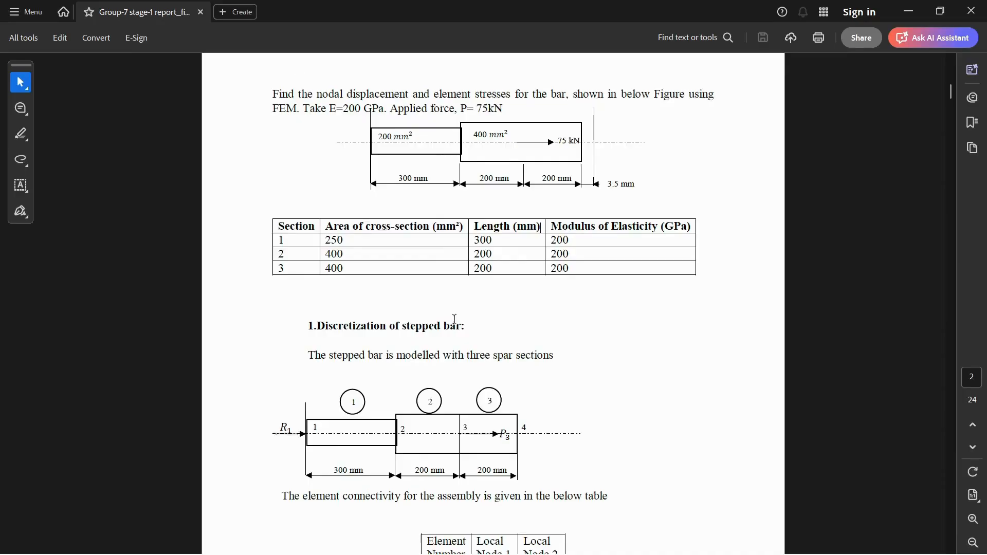
scroll(456, 324, "down", 3)
key("alt+Tab")
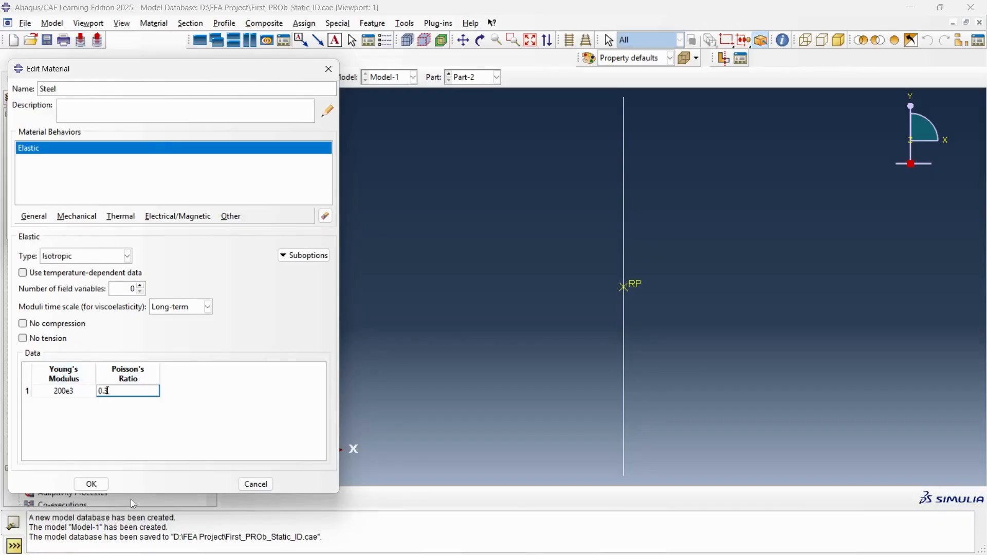
left_click(97, 486)
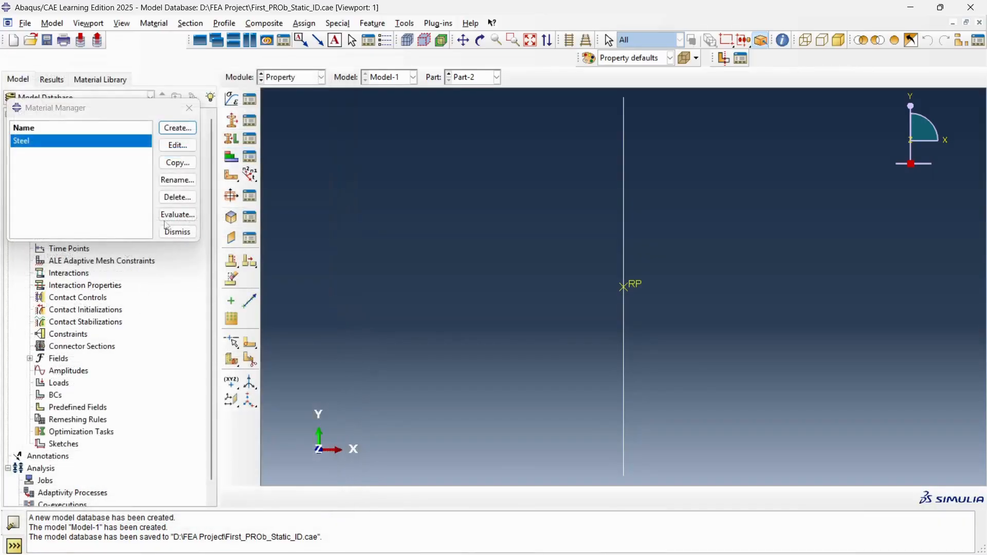
left_click(189, 108)
- Create the truss section Section-1 in Steel, taking the first bar segment's cross-sectional area from the problem PDF
left_click(232, 120)
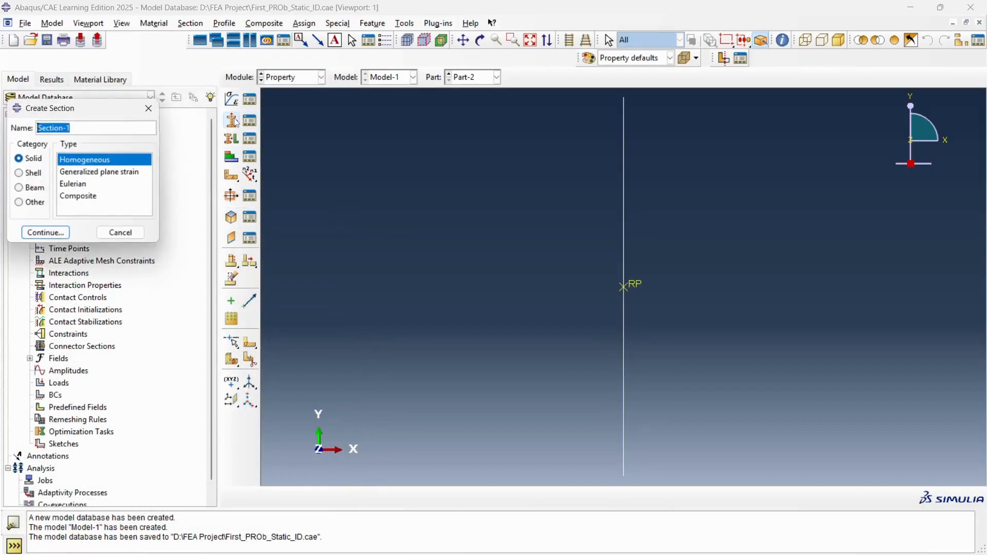
left_click(43, 187)
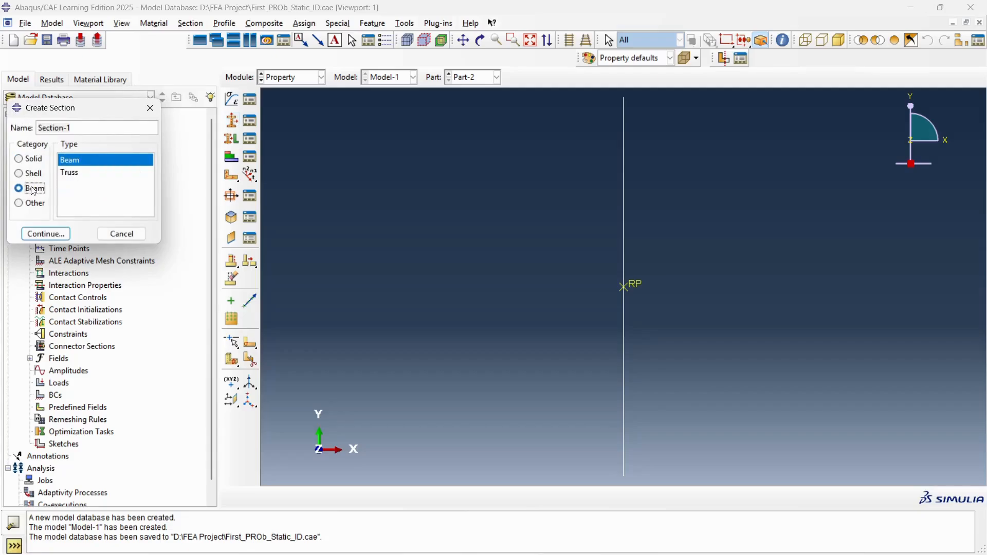
left_click(70, 174)
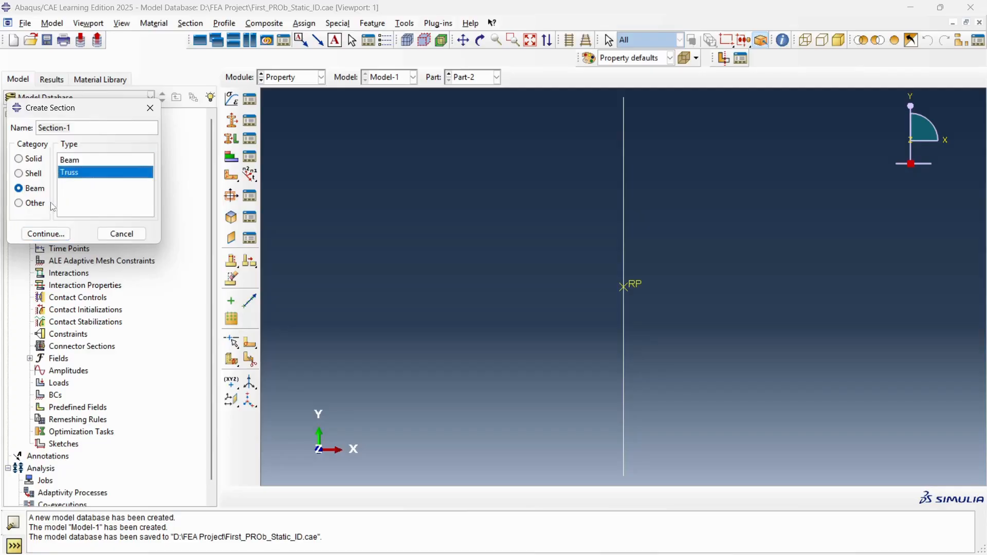
left_click(46, 236)
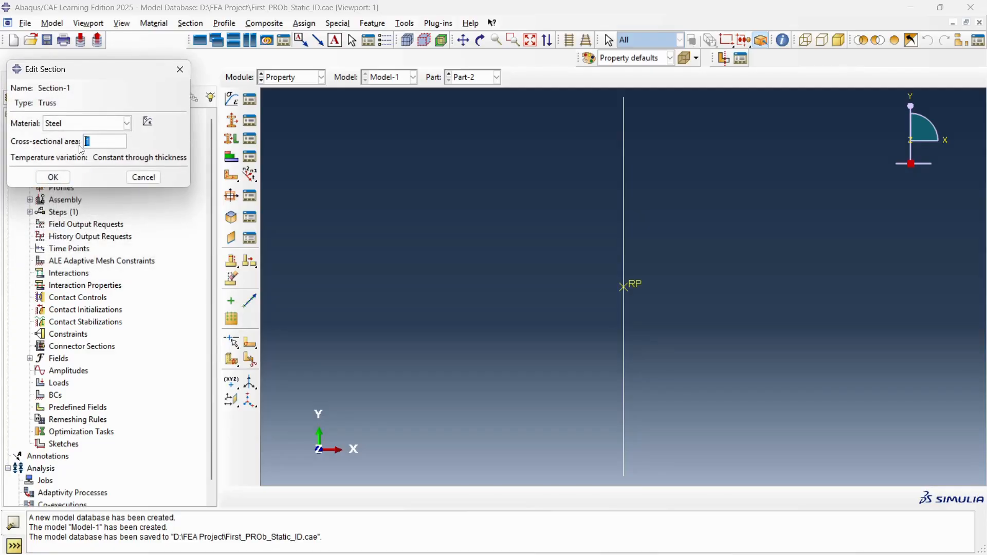
key("alt+Tab")
key("alt+Tab")
left_click(62, 177)
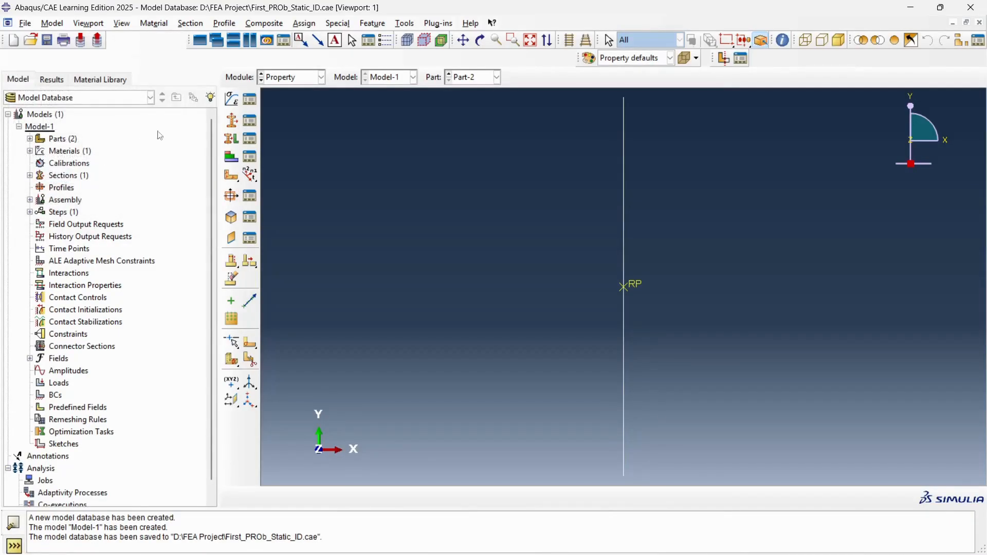
- Create a second truss section, Section-2, in Steel with a cross-sectional area of 400
left_click(249, 120)
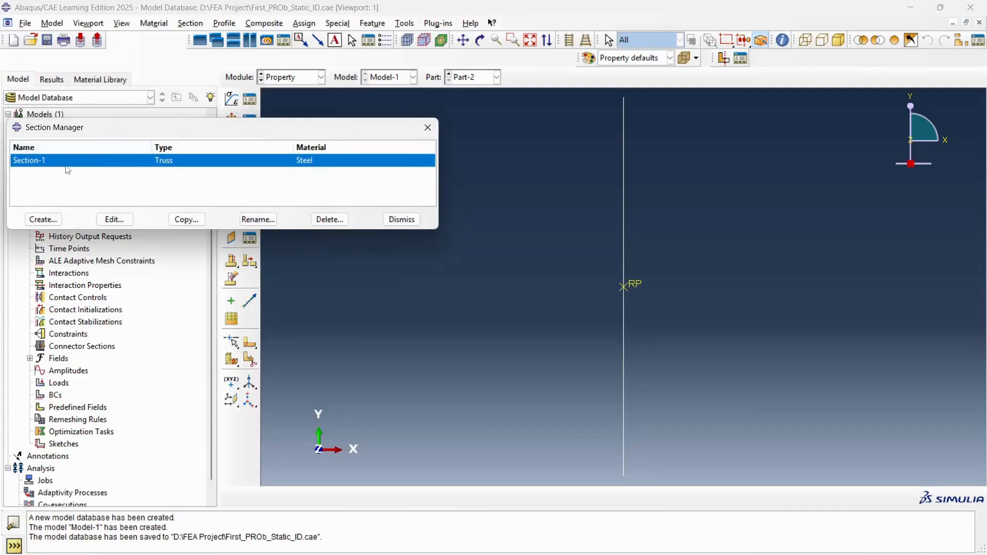
left_click(43, 220)
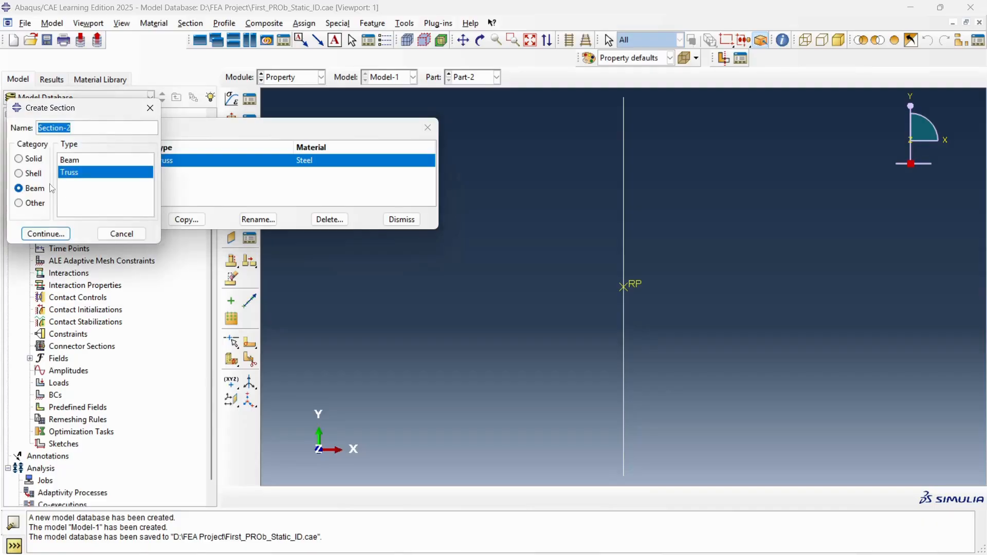
left_click(46, 234)
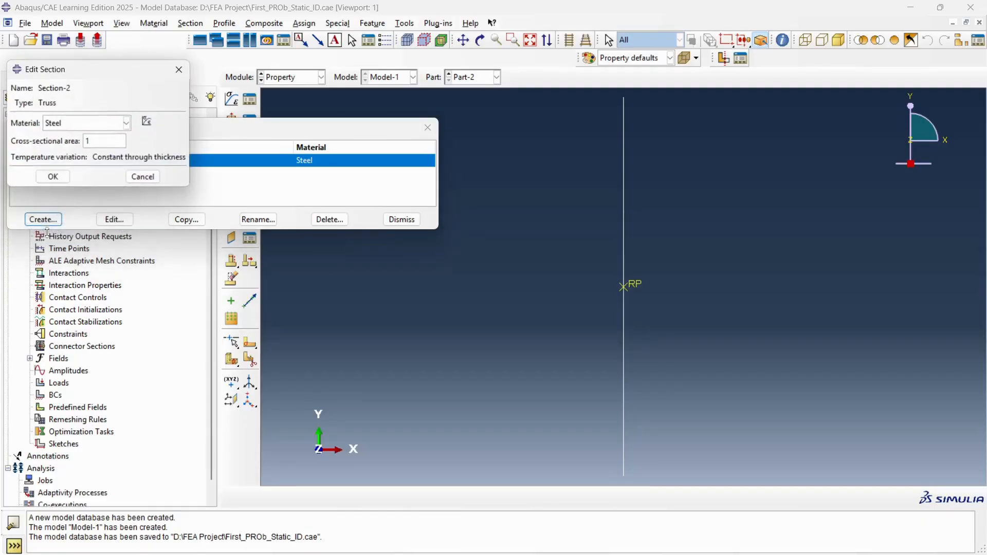
double_click(90, 143)
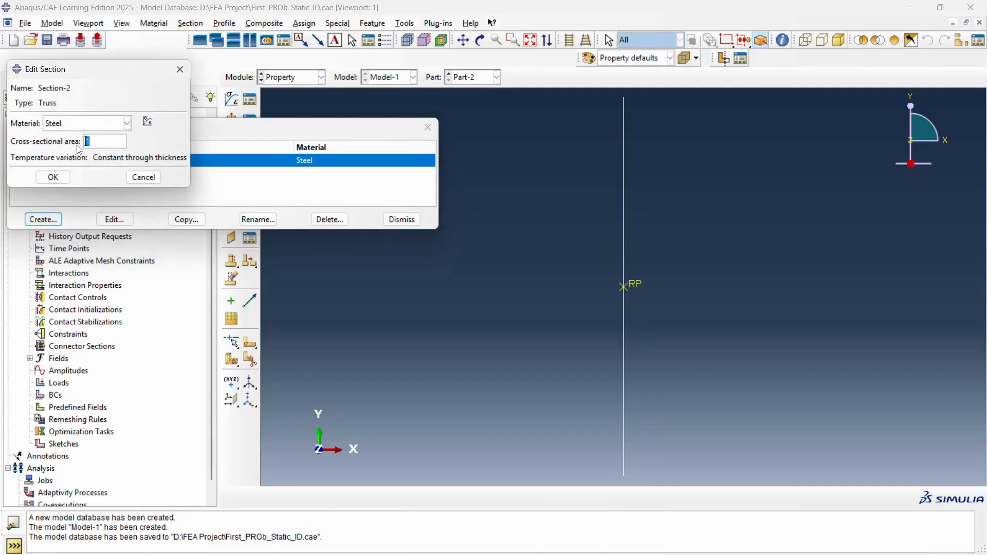
type("400")
left_click(71, 126)
left_click(72, 136)
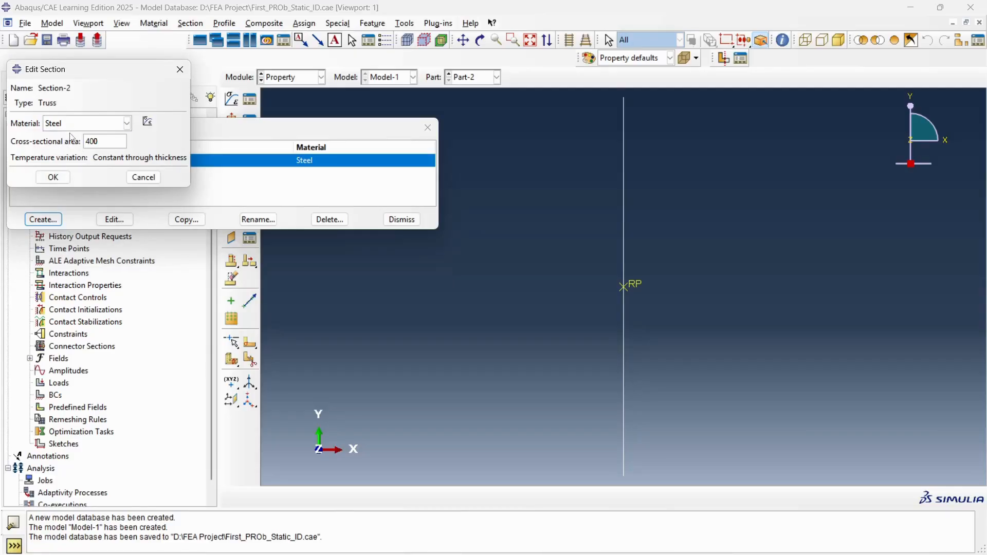
left_click(61, 177)
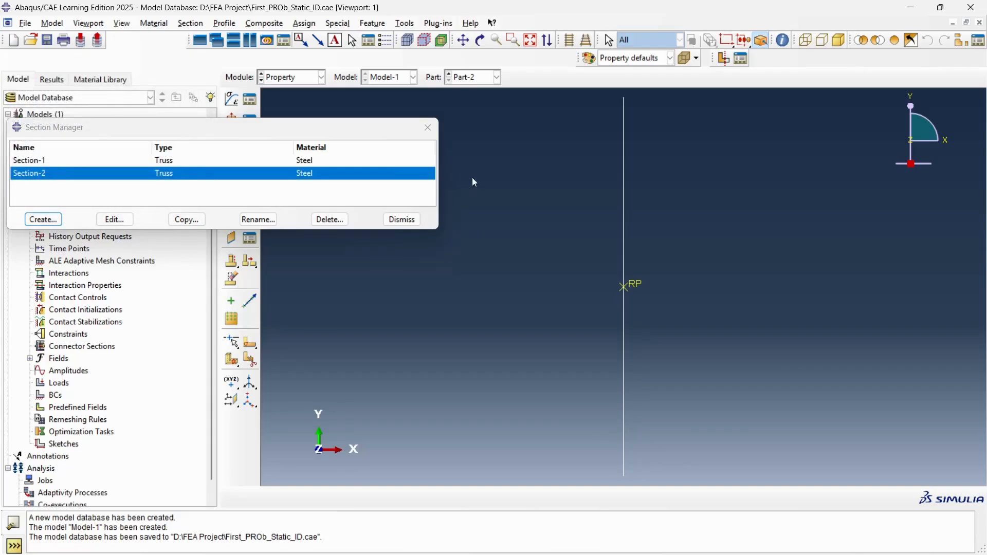
left_click(431, 126)
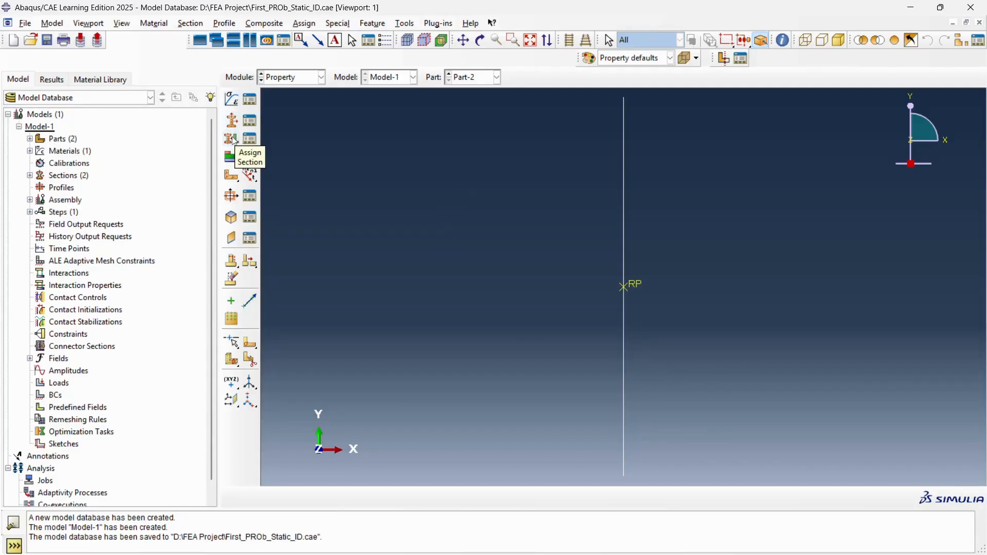
- Switch to Part-1, recheck the bar segments in the problem PDF, and assign Section-1 to the first segment as Set-1
left_click(489, 79)
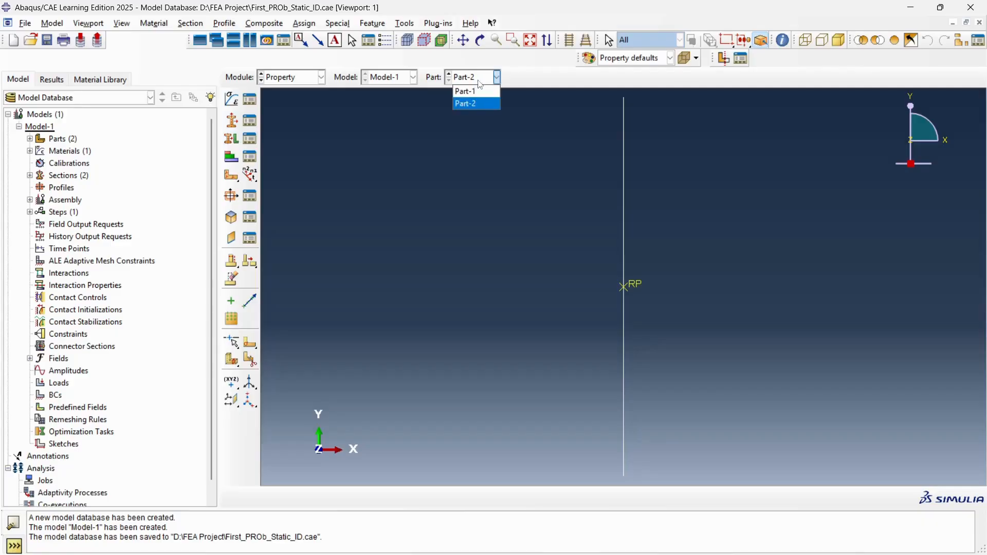
left_click(466, 93)
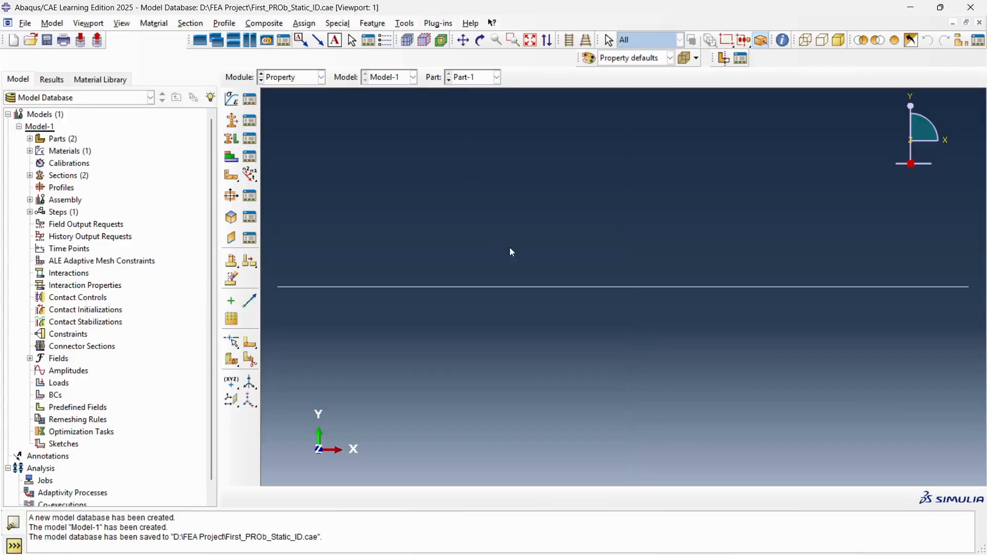
key("alt+Tab")
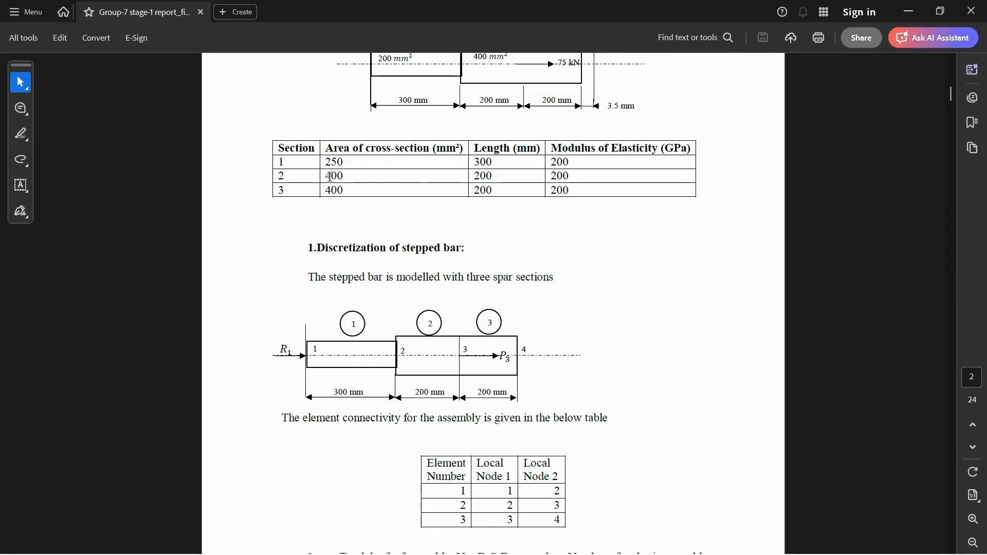
scroll(412, 91, "up", 3)
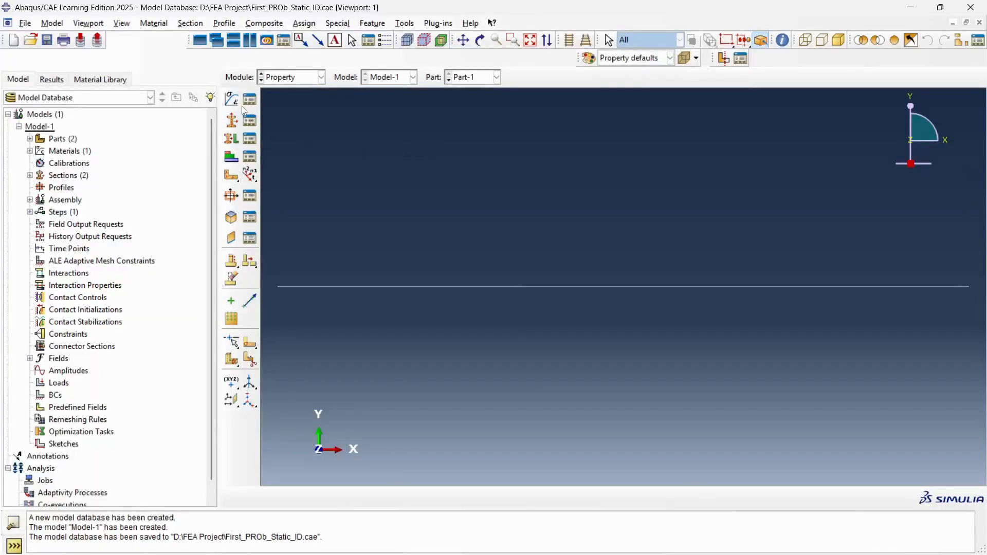
left_click(232, 143)
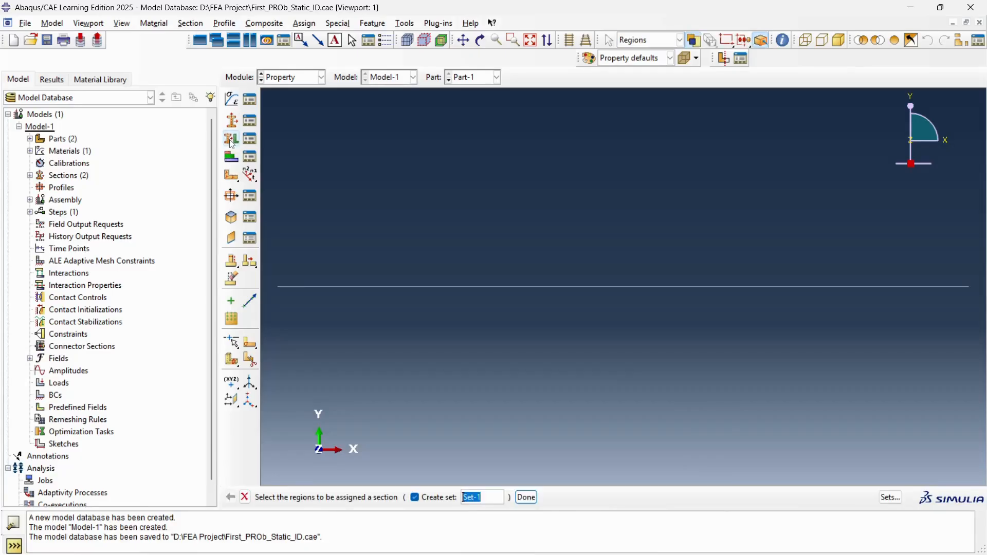
left_click(396, 287)
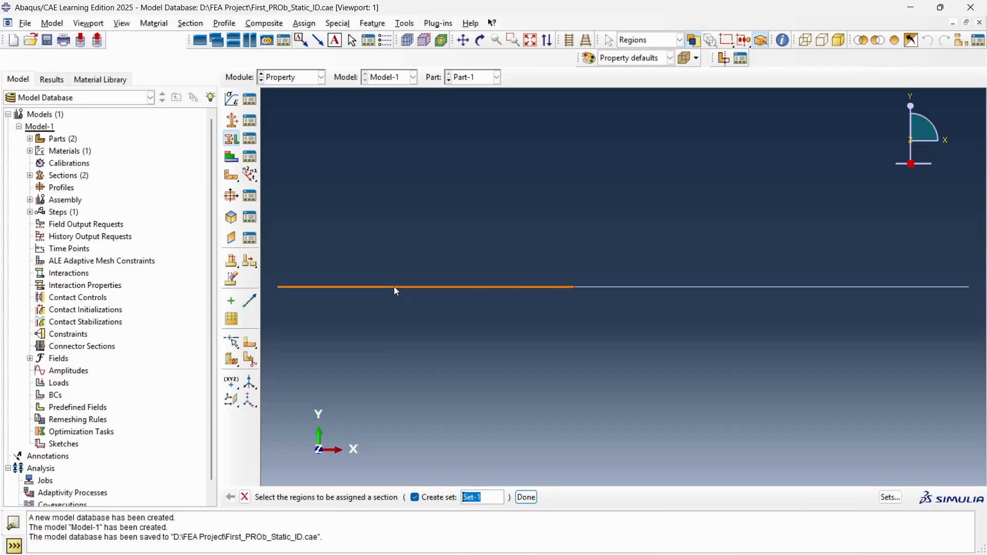
left_click(527, 497)
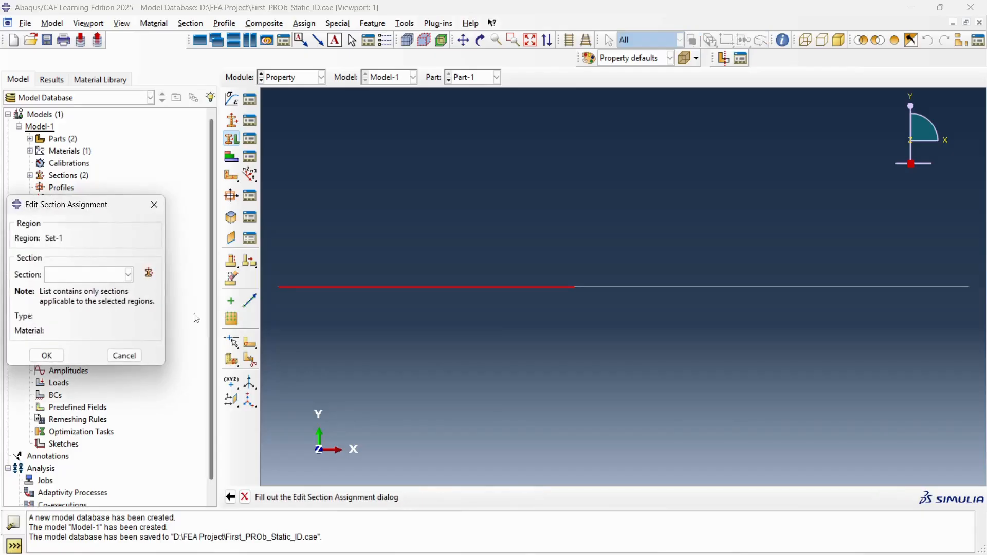
left_click(126, 276)
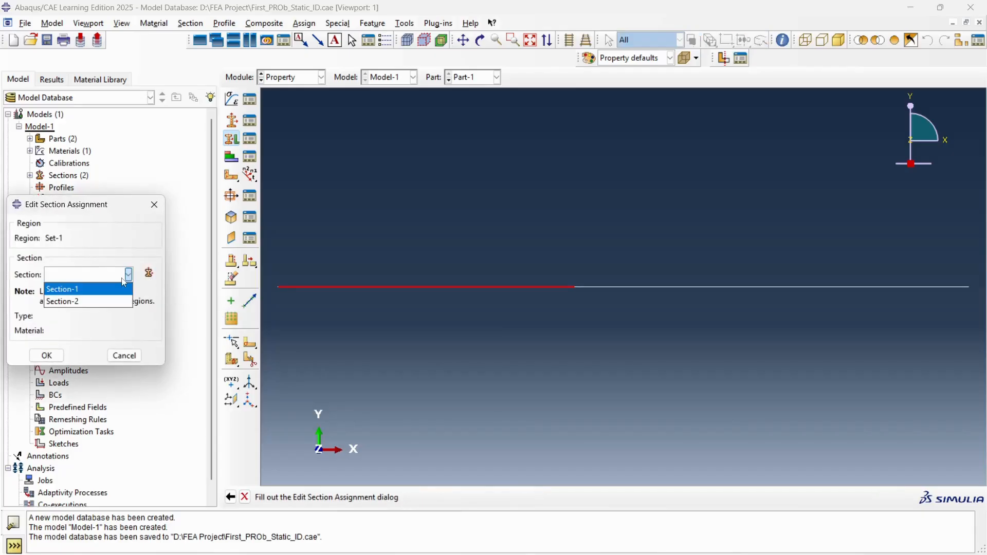
left_click(78, 290)
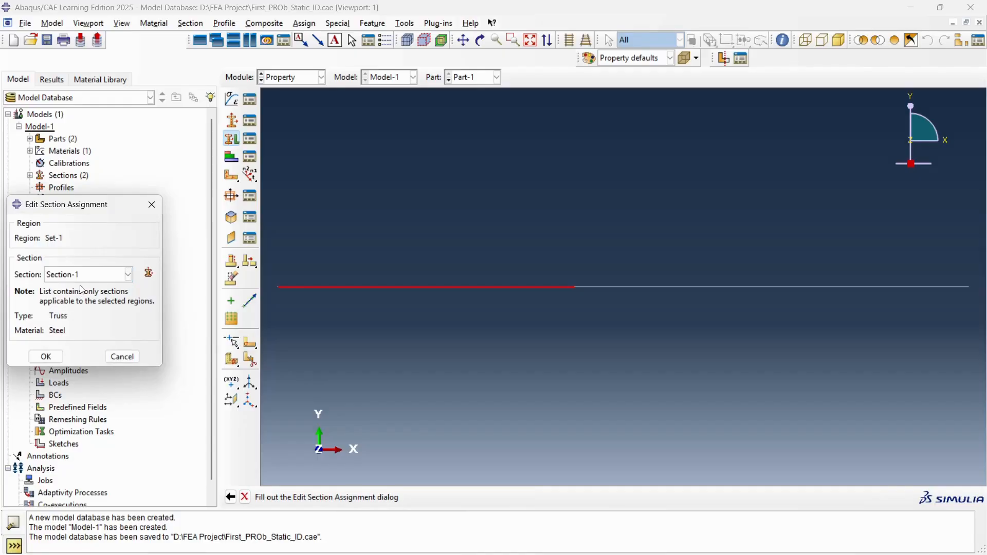
left_click(52, 356)
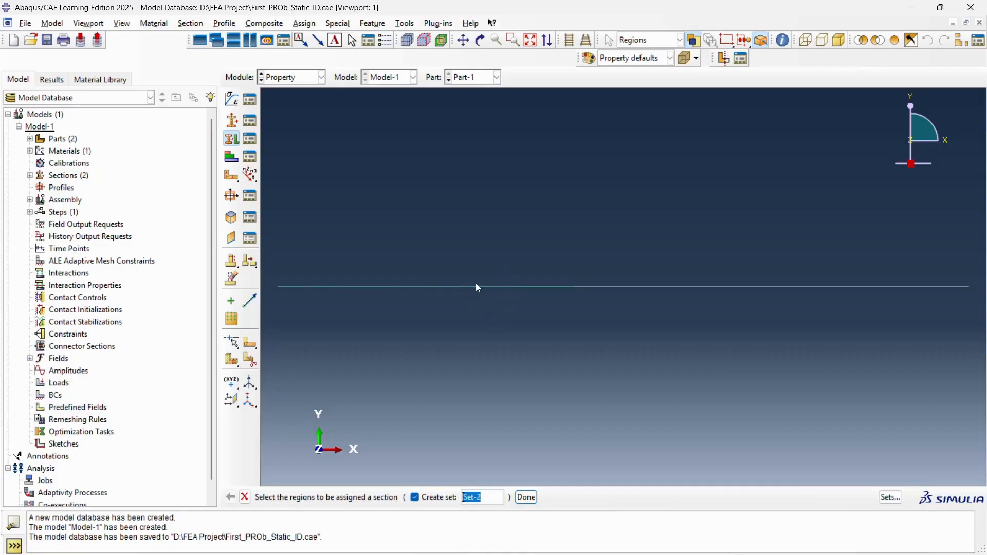
- Assign Section-2 to the second, longer segment of Part-1 as Set-2 and finish assigning sections
left_click(663, 288)
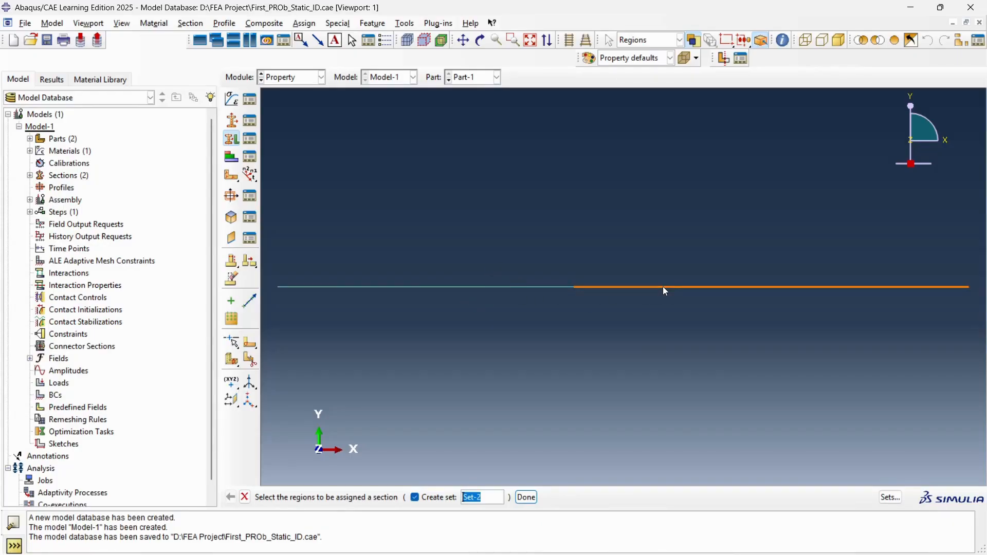
left_click(527, 497)
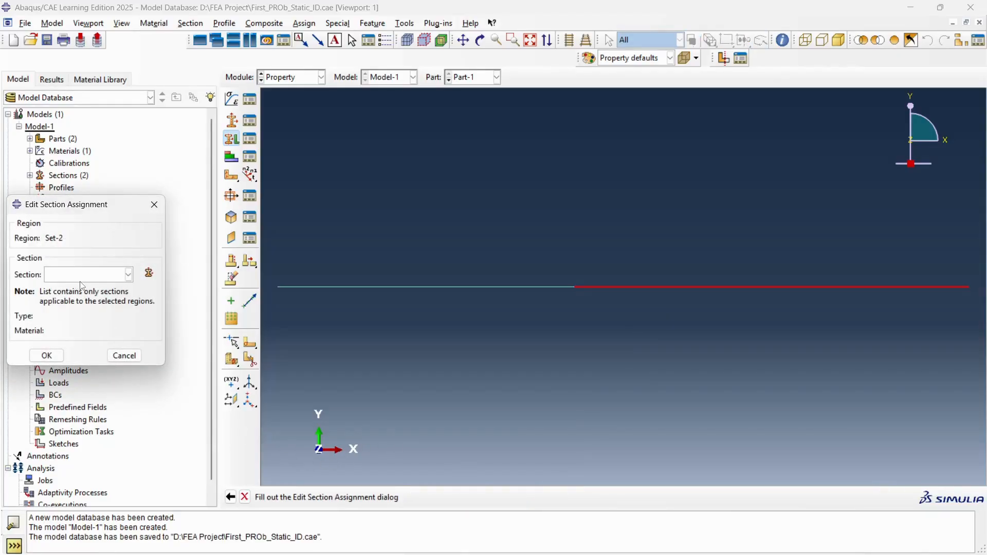
left_click(109, 275)
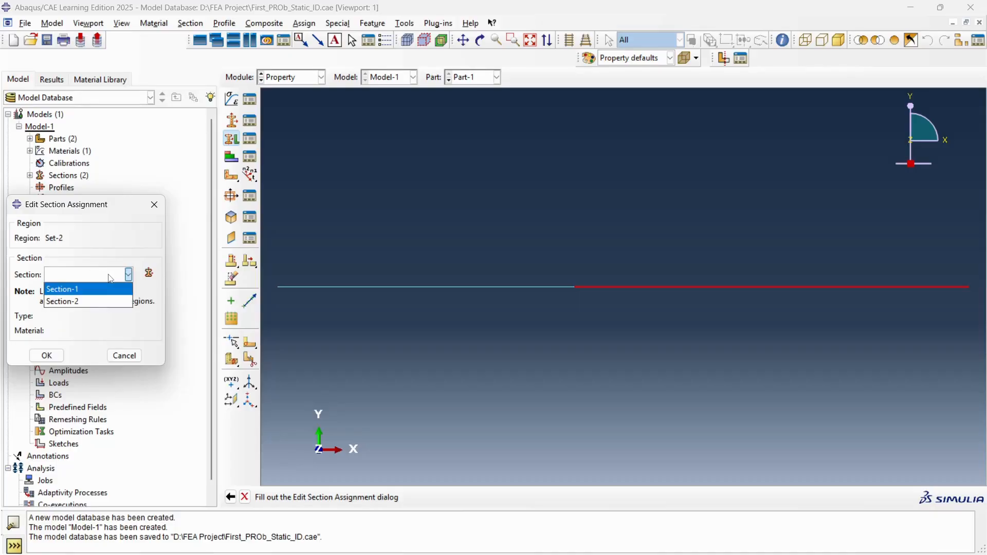
left_click(88, 300)
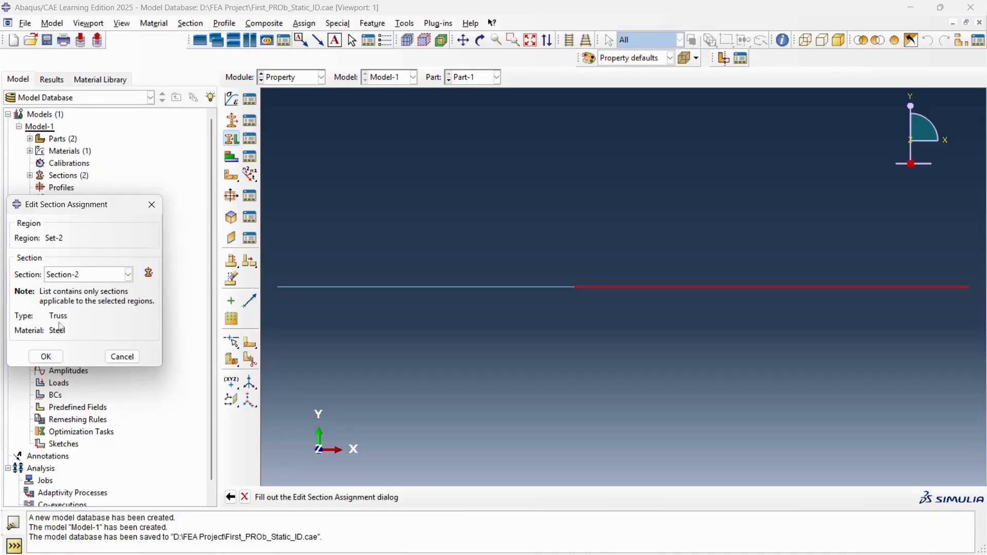
left_click(46, 357)
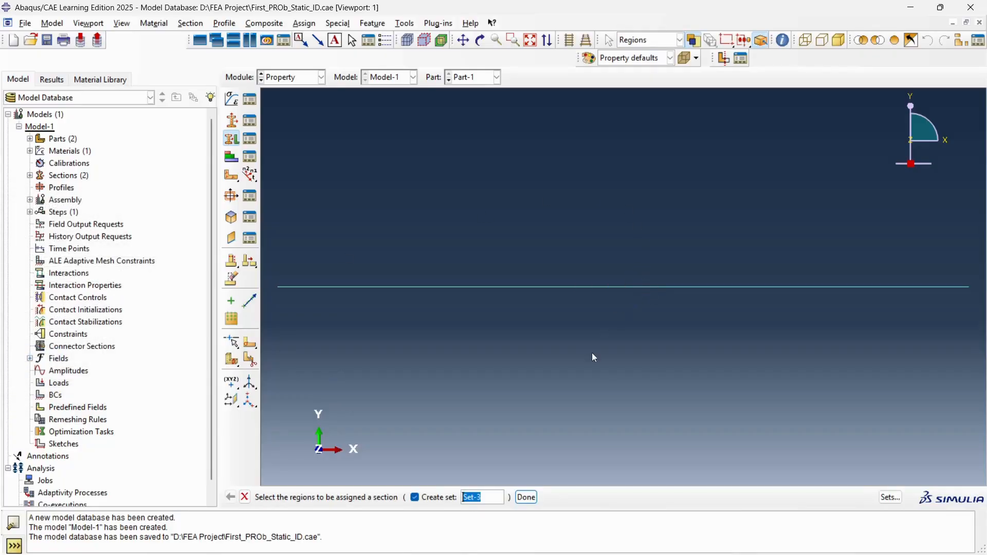
left_click(245, 498)
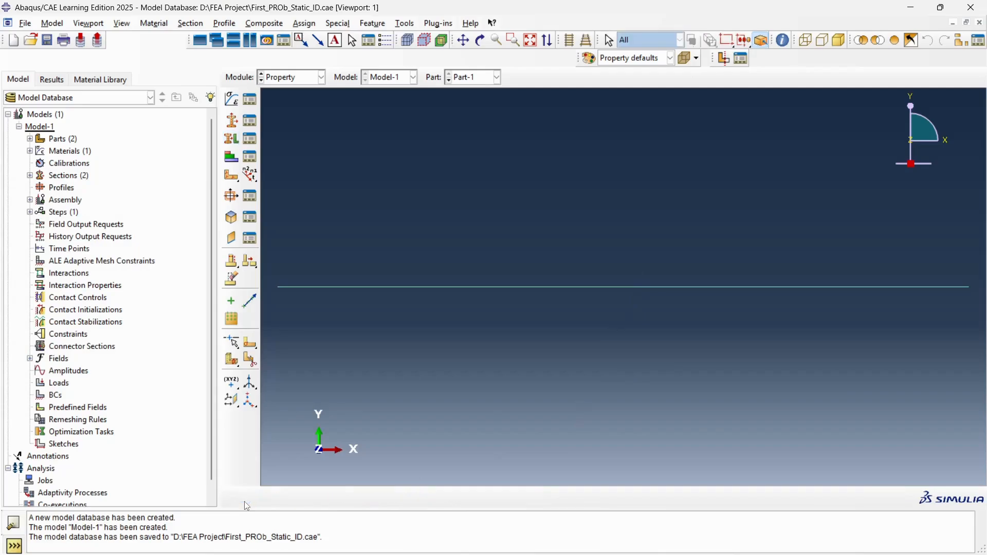
- Return to the Part module and check in the problem PDF where the thicker bar segment is divided
left_click(300, 76)
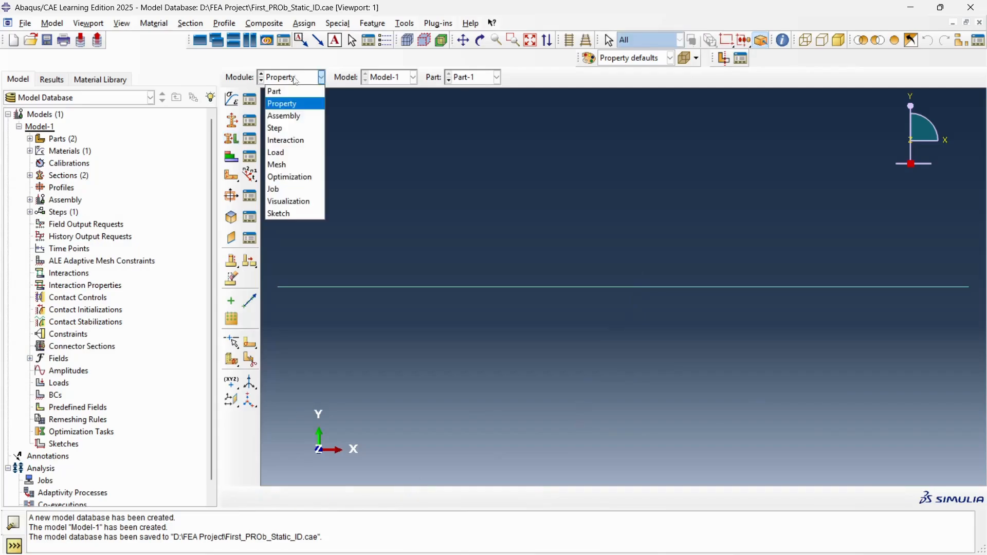
left_click(285, 88)
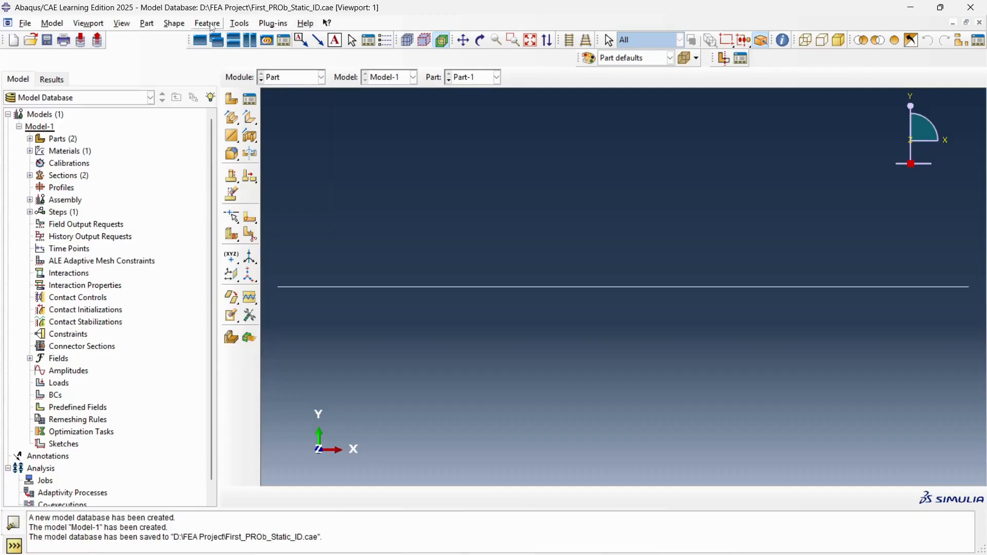
left_click(238, 27)
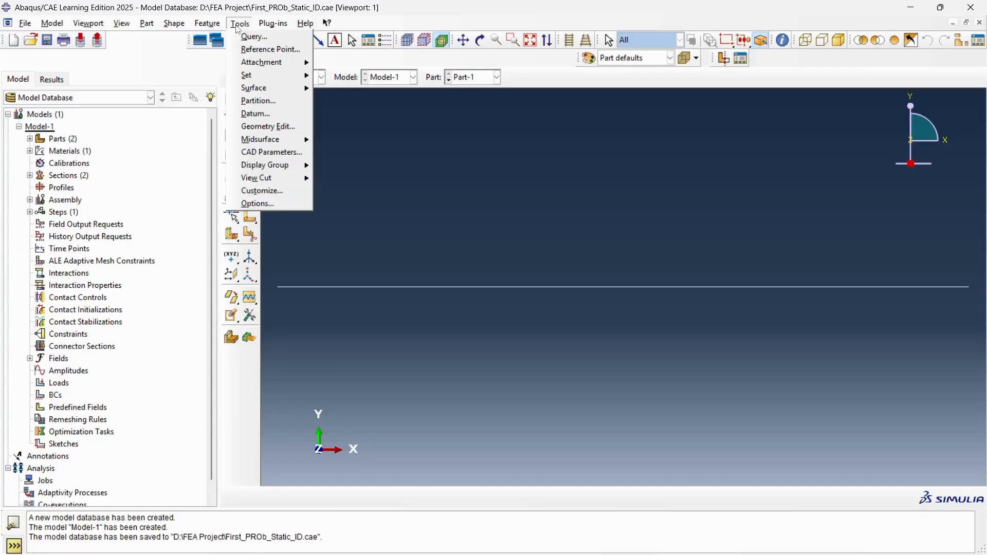
left_click(387, 168)
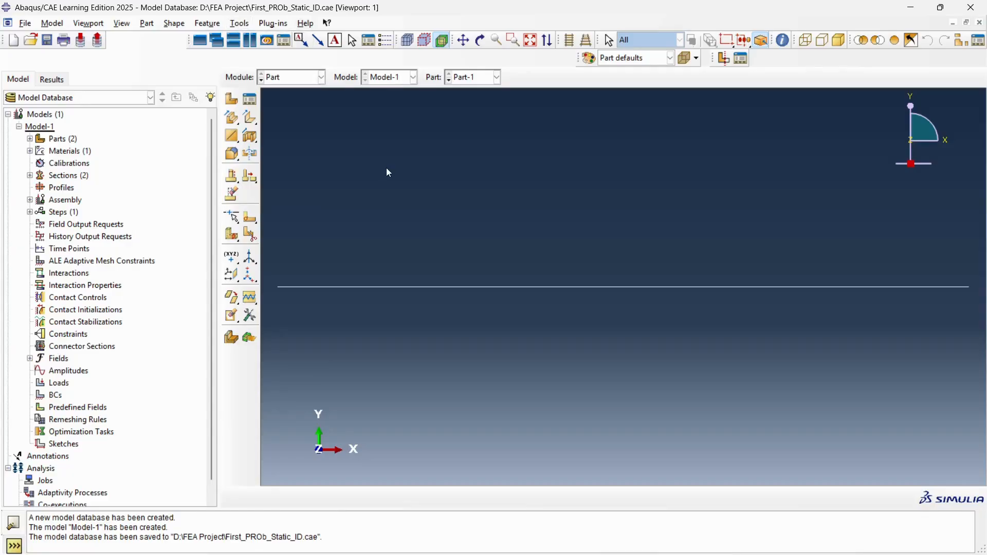
key("alt+Tab")
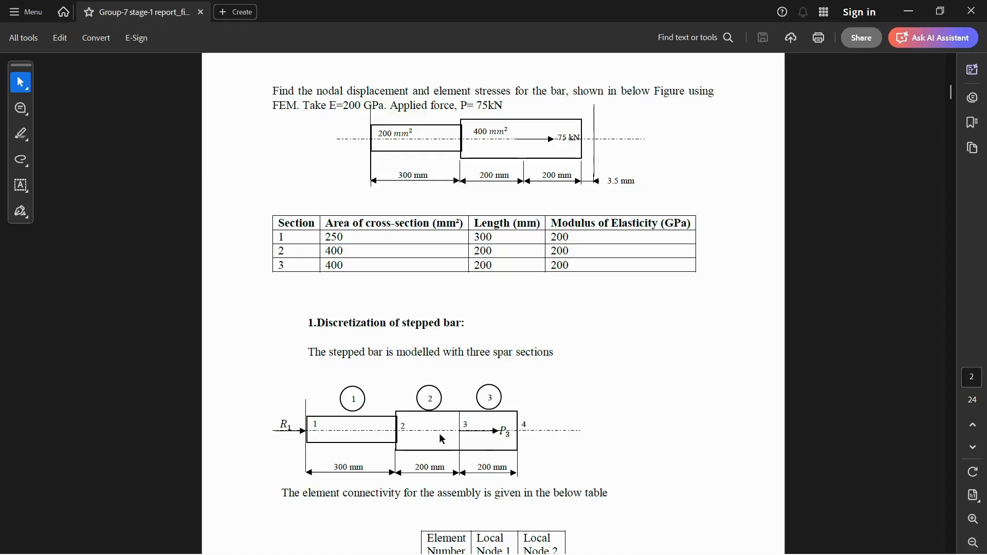
key("alt+Tab")
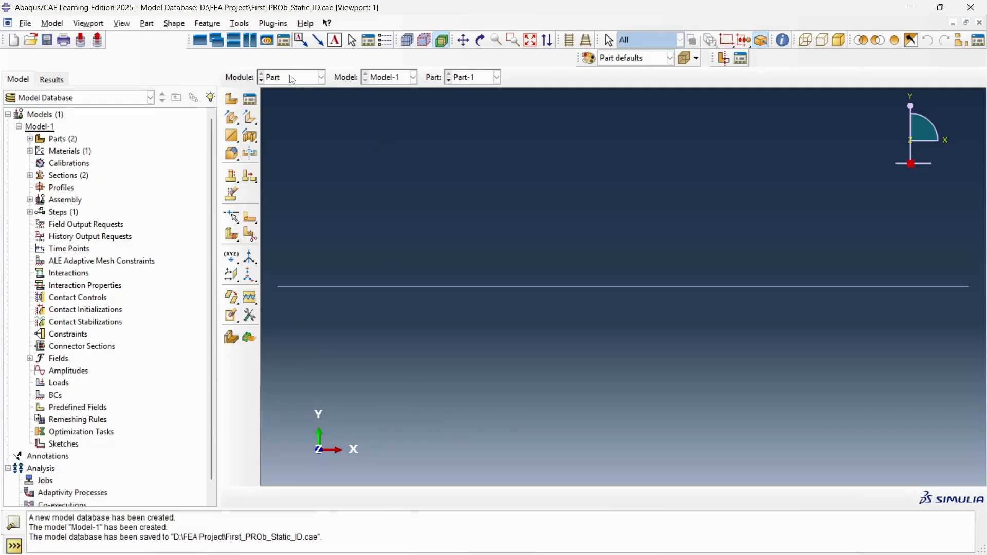
- Partition the longer edge of Part-1 at its midpoint with the Select midpoint/datum point method
left_click(236, 25)
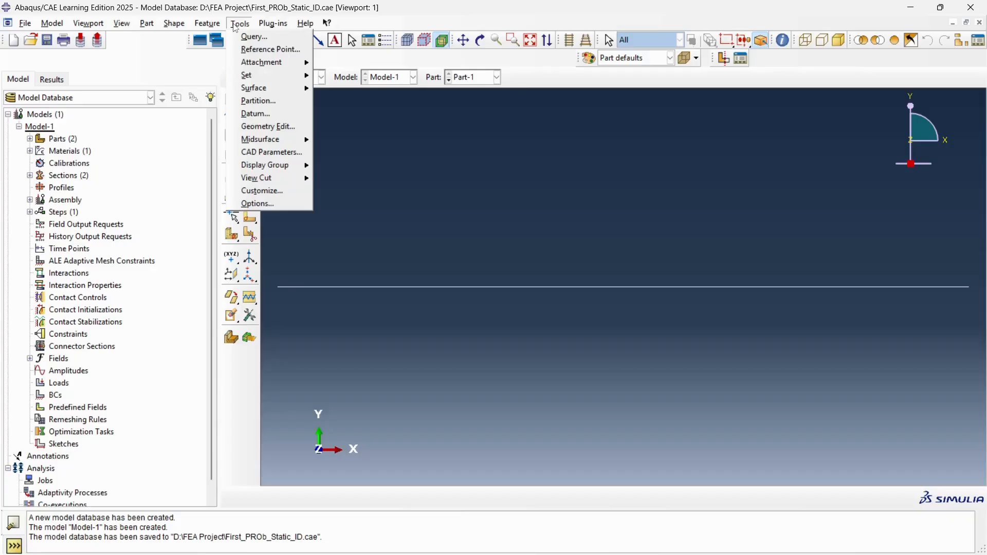
left_click(251, 102)
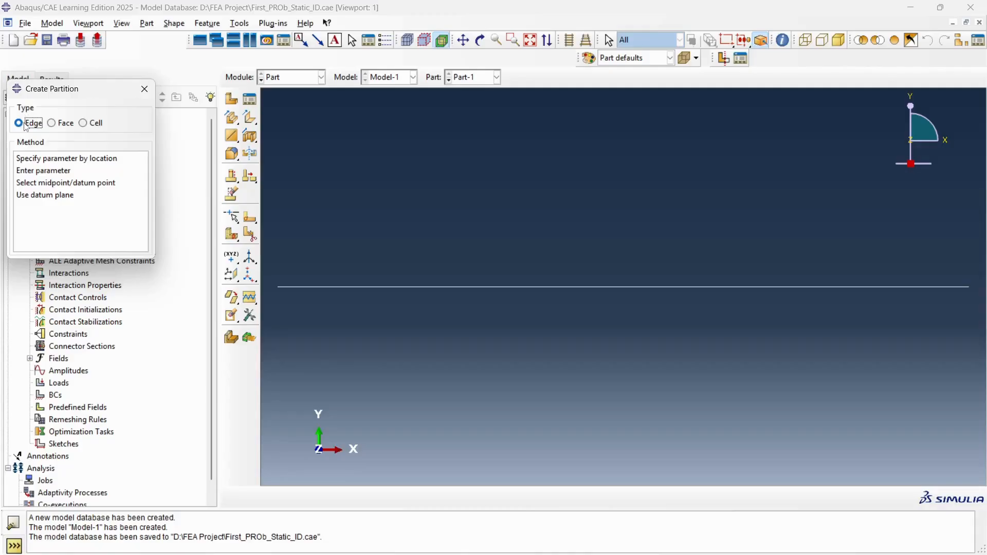
left_click(34, 185)
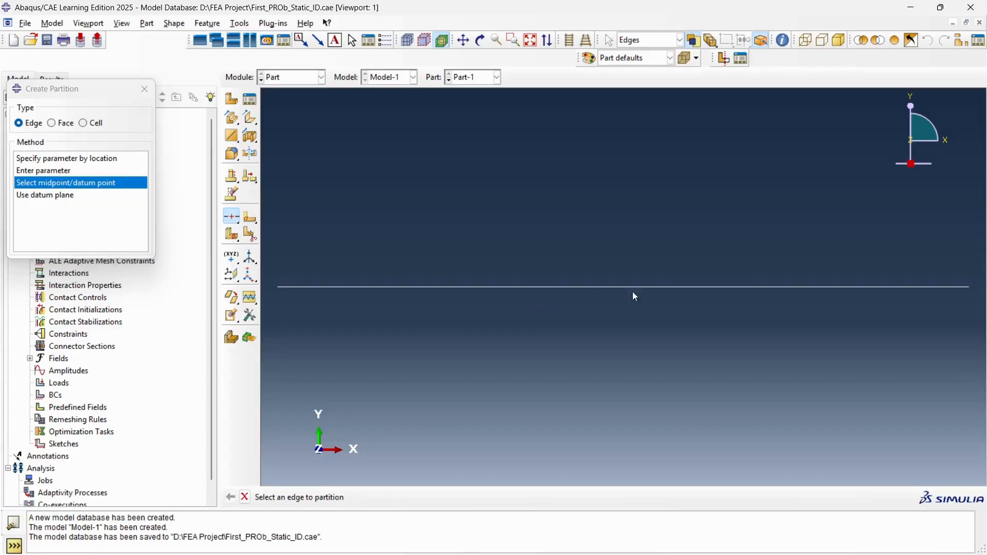
left_click(728, 291)
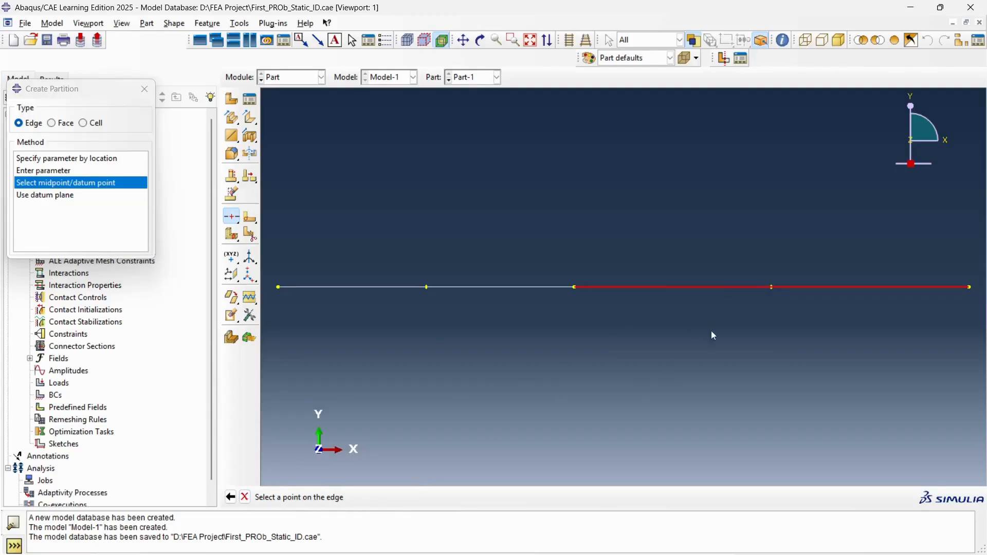
left_click(771, 286)
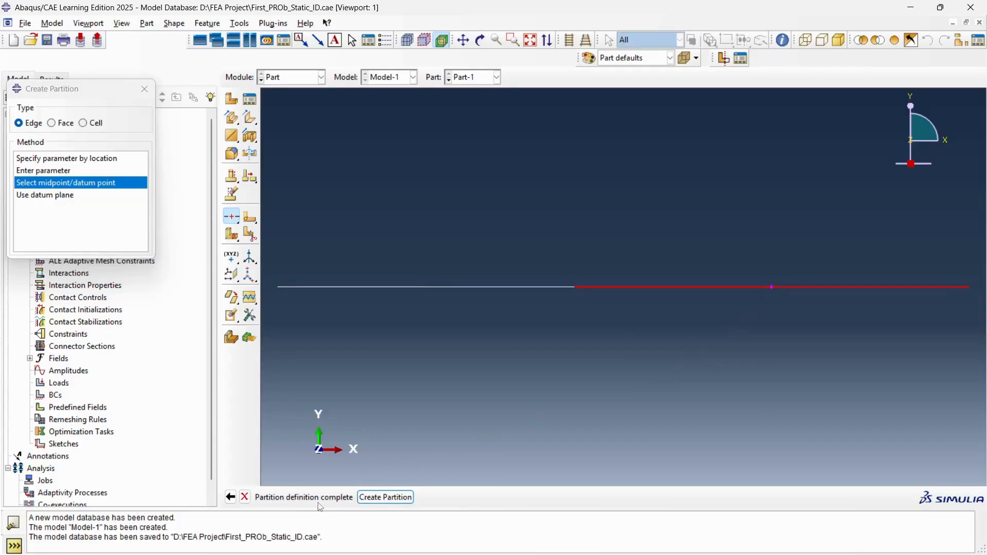
left_click(385, 498)
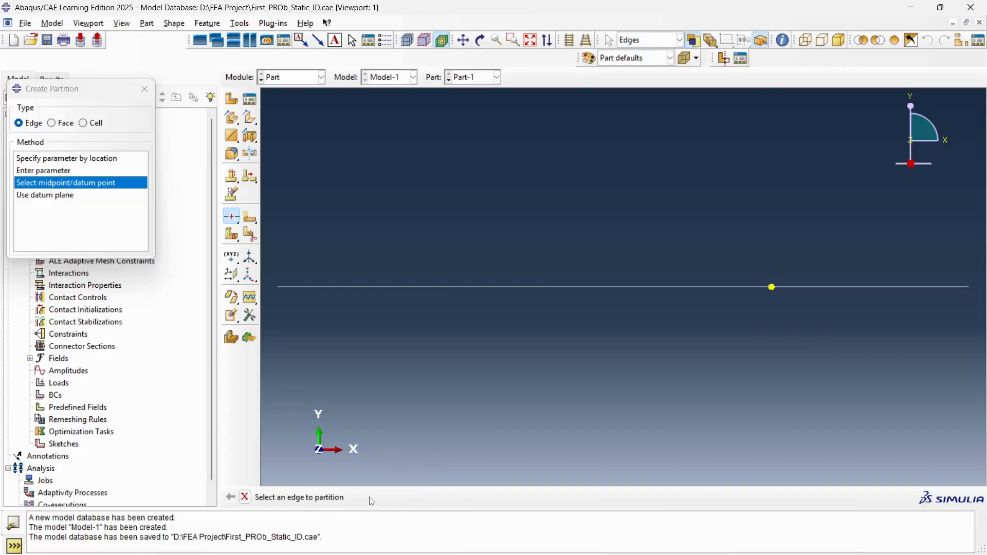
left_click(245, 498)
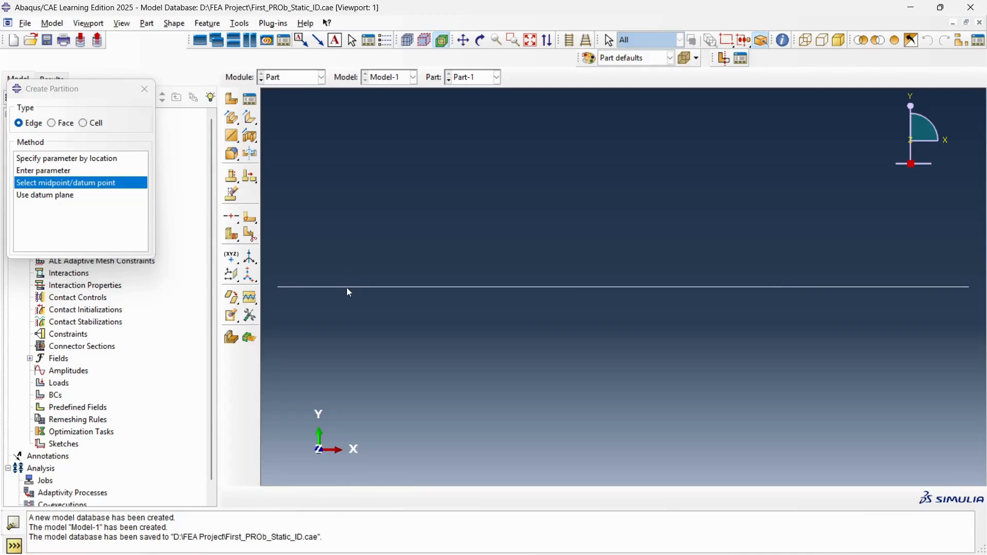
left_click(145, 89)
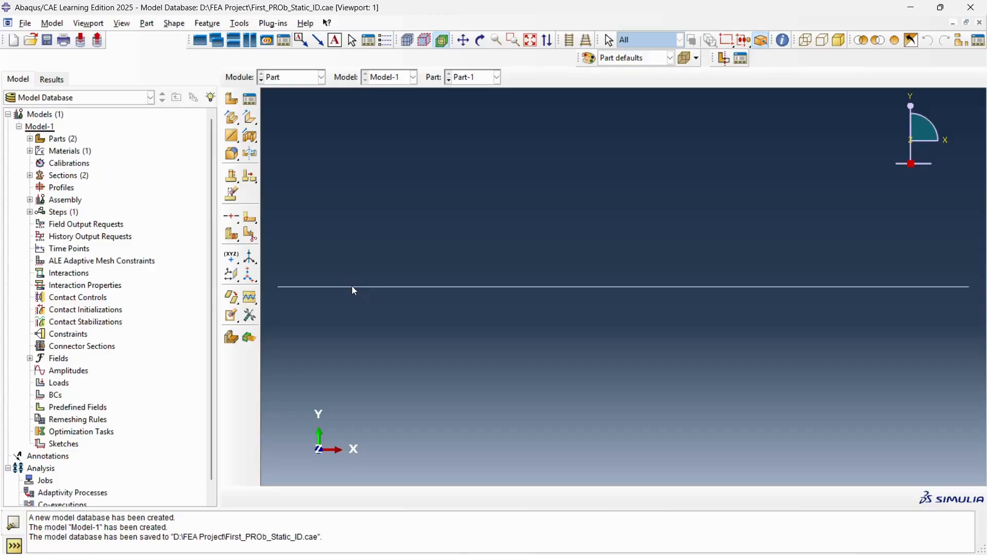
- Switch to the Assembly module and create dependent instances of Part-1 and Part-2 together
left_click(313, 73)
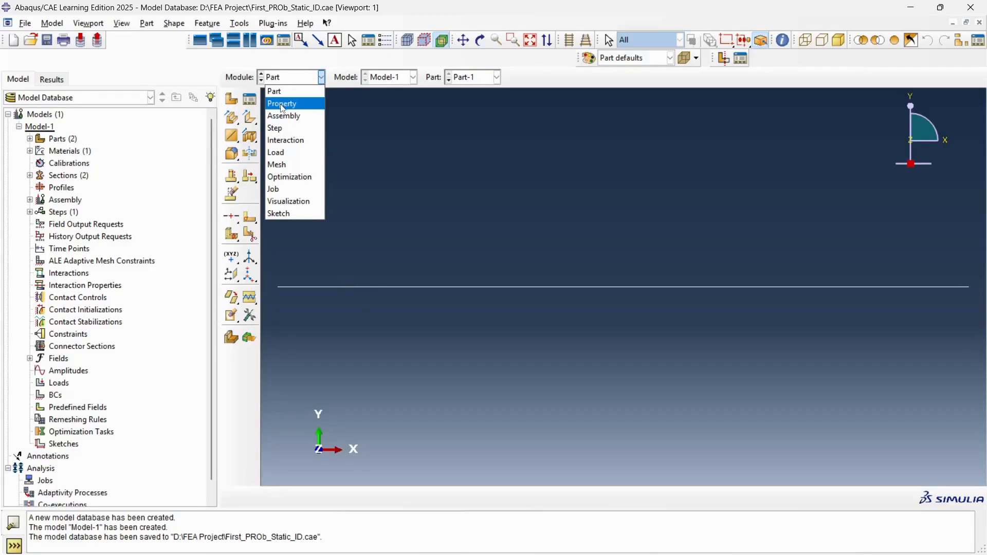
left_click(475, 274)
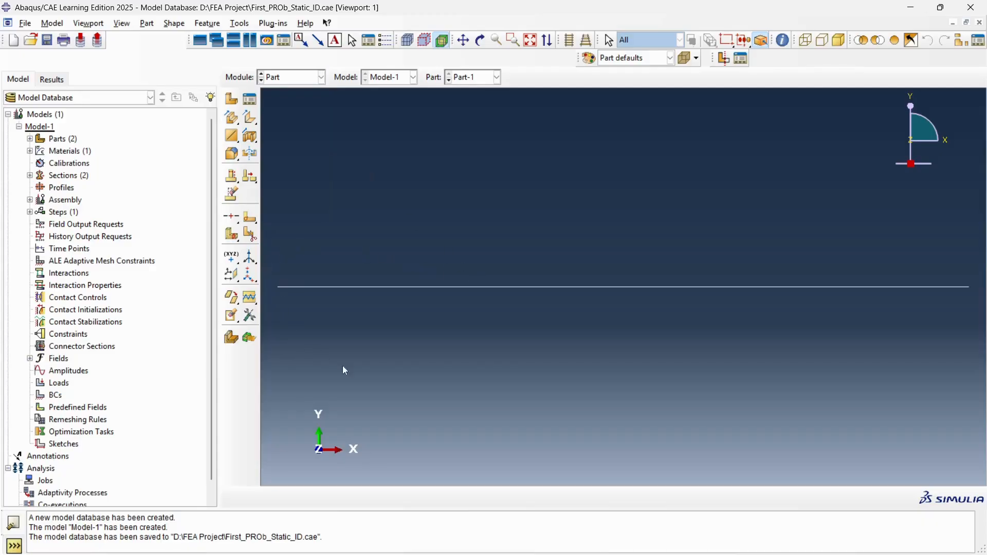
left_click(281, 77)
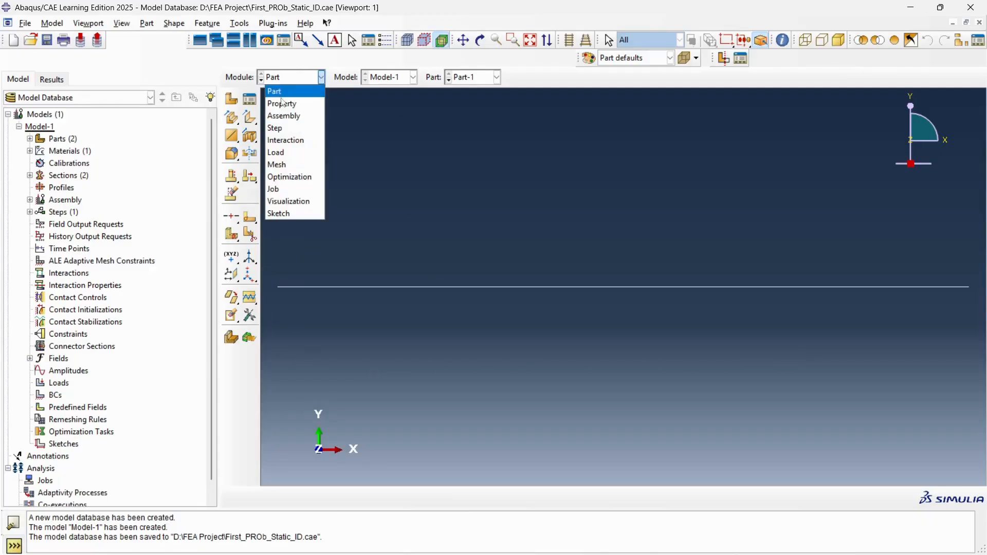
left_click(282, 103)
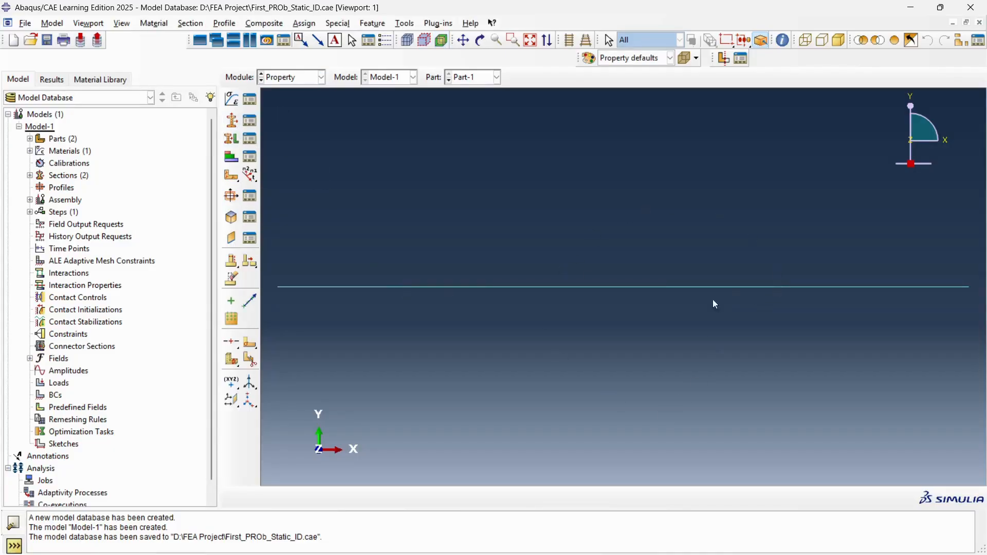
left_click(297, 76)
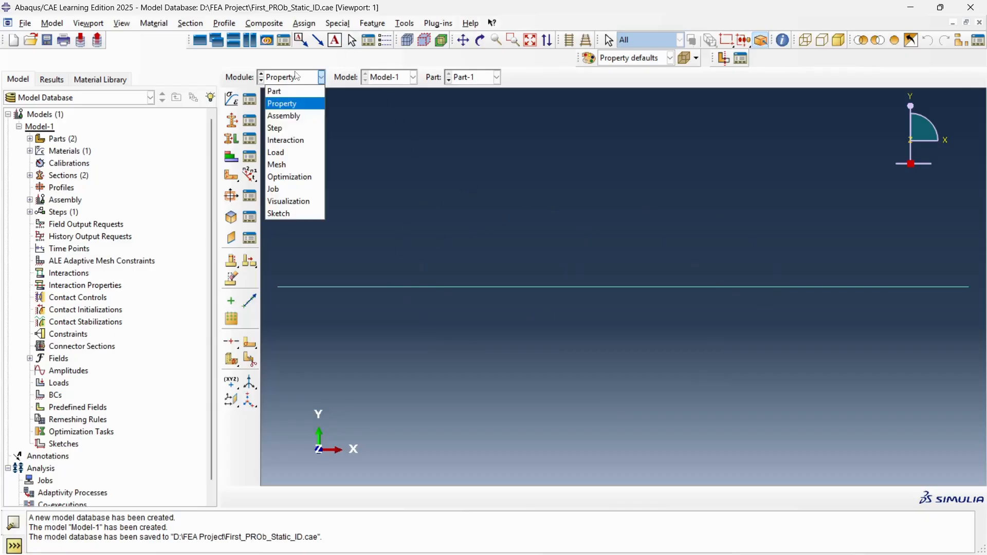
left_click(283, 118)
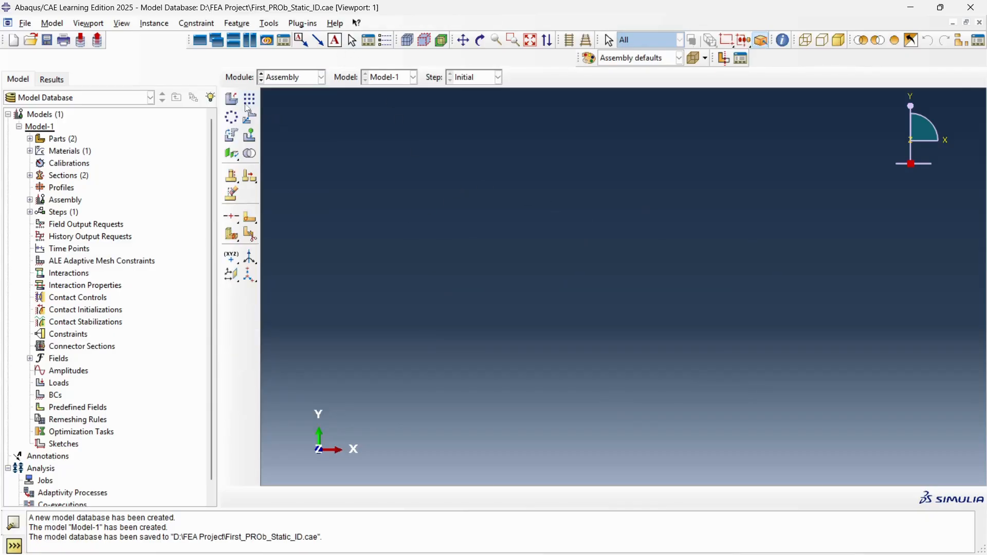
left_click(232, 101)
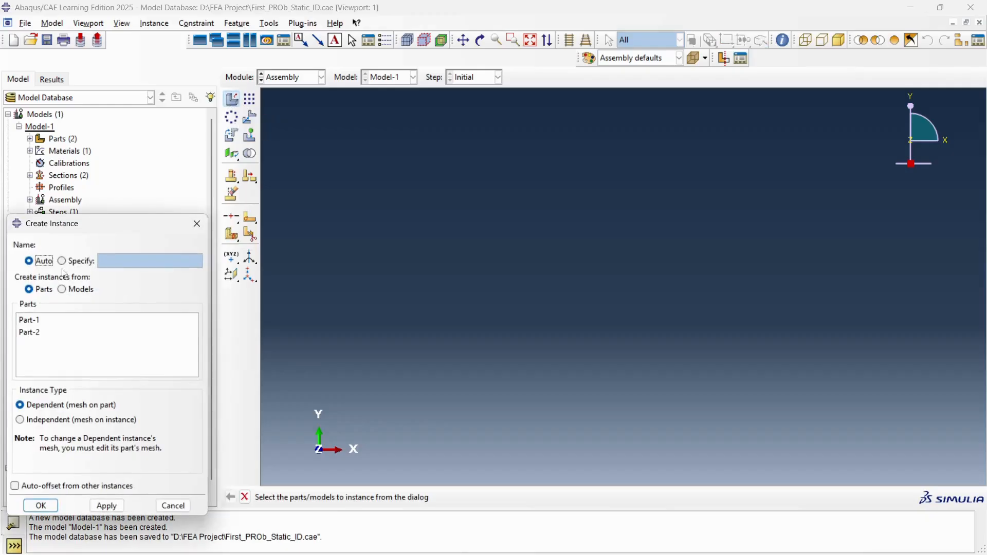
left_click(31, 321)
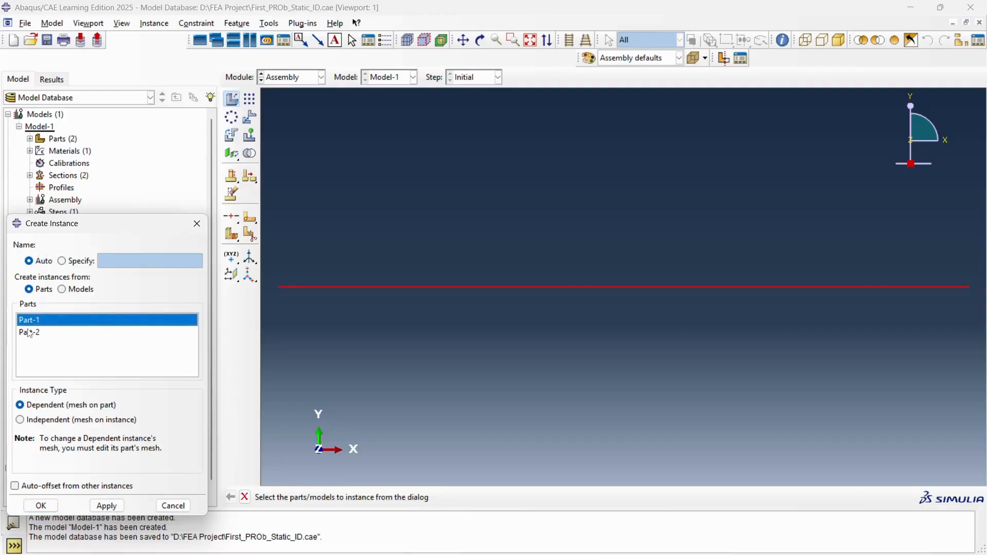
left_click(30, 333, "shift")
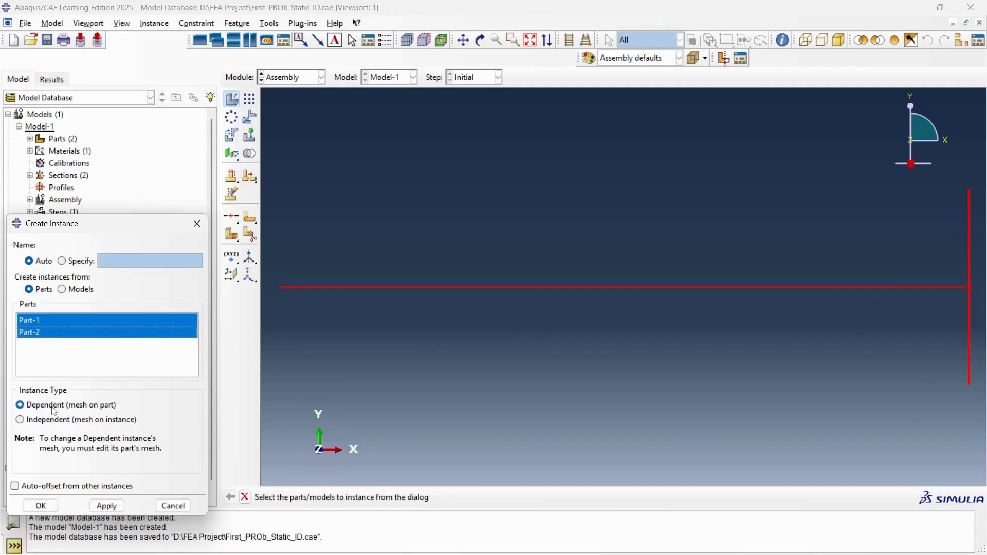
left_click(41, 506)
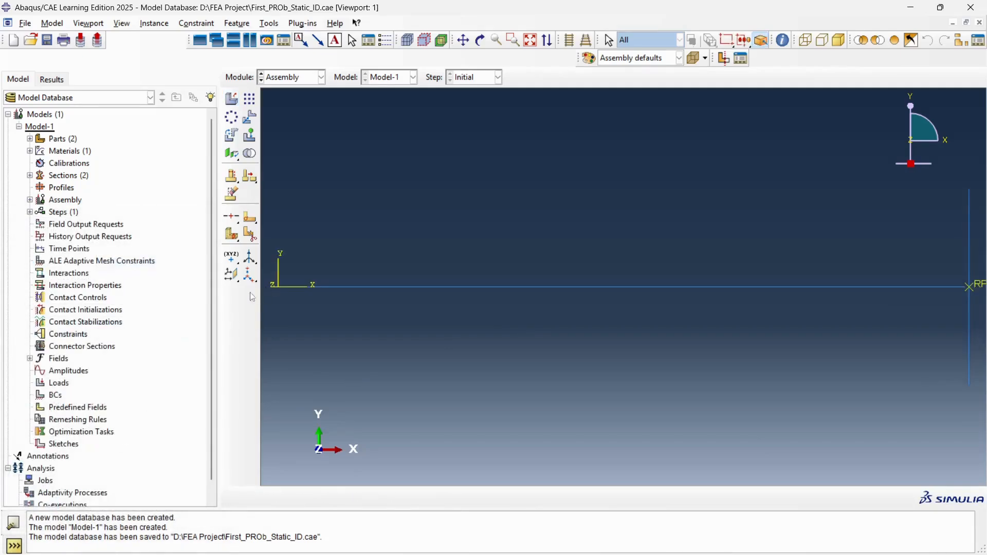
- Switch to the Step module and create a Static, General step after the Initial step
left_click(288, 77)
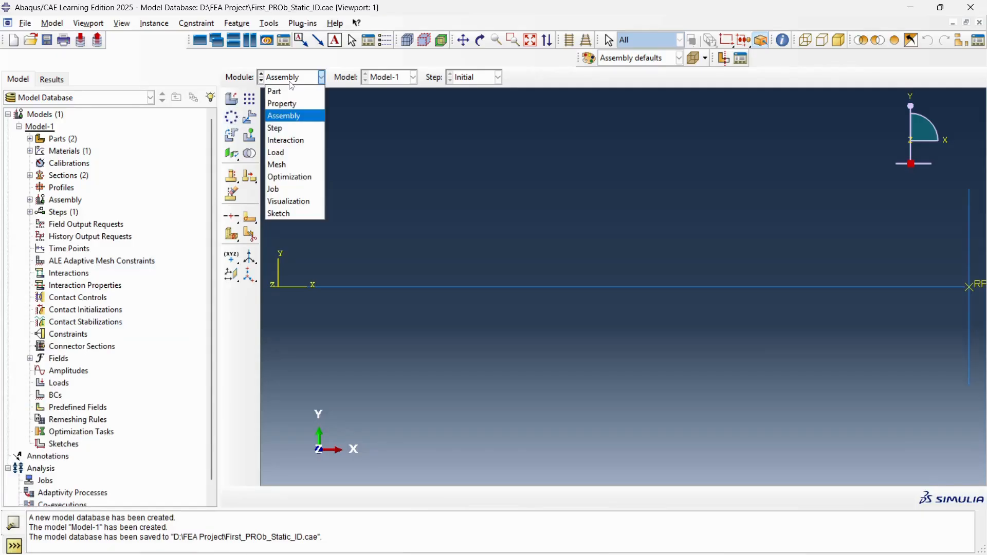
left_click(290, 137)
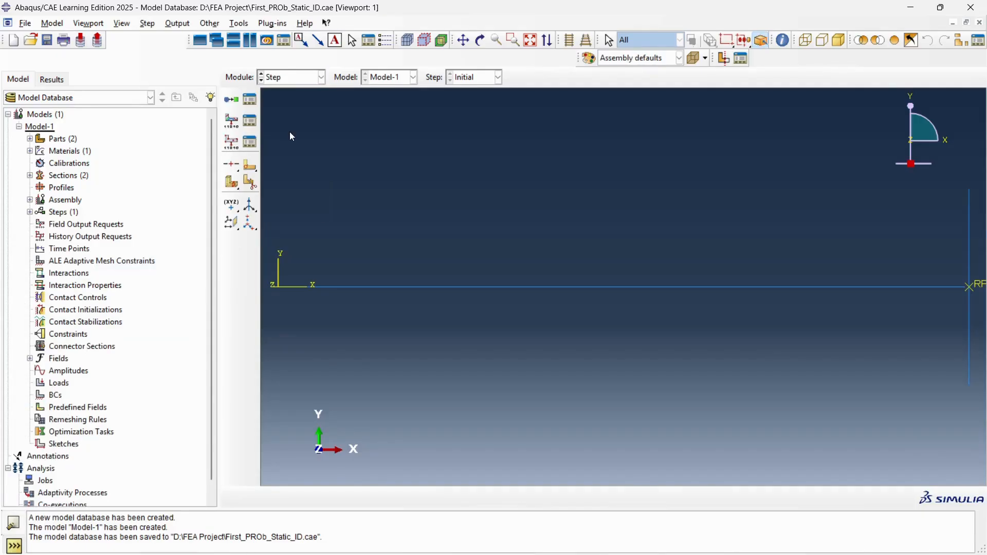
left_click(250, 100)
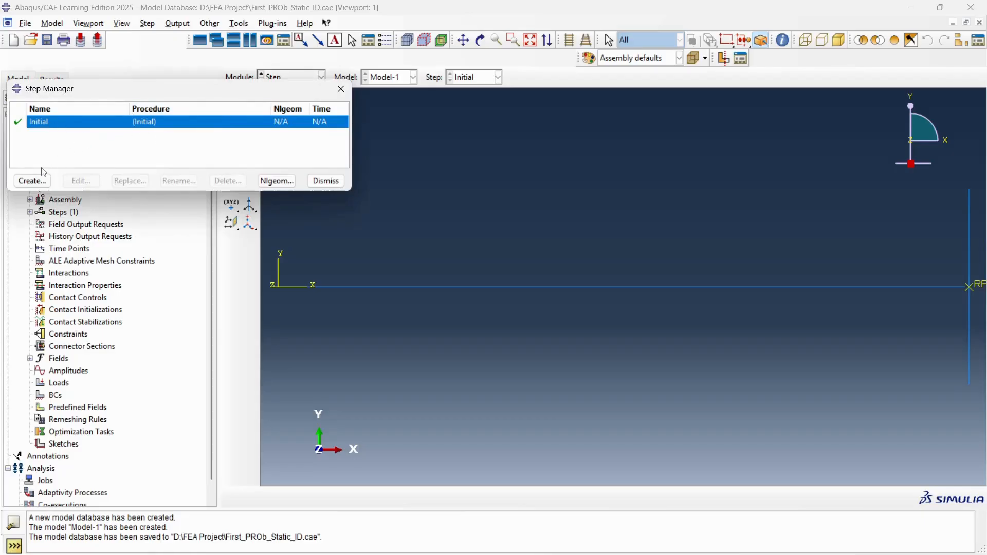
left_click(35, 180)
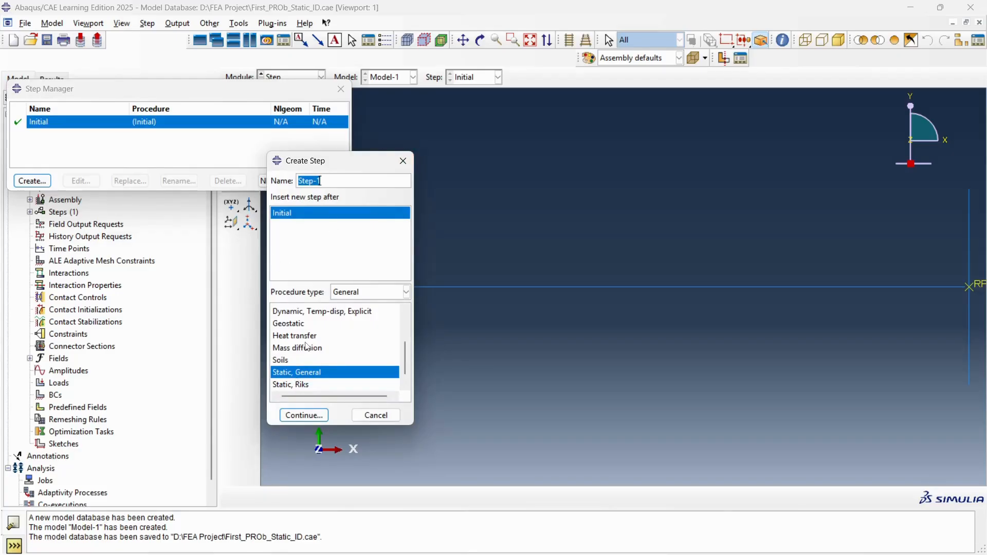
scroll(307, 347, "up", 2)
scroll(307, 346, "down", 3)
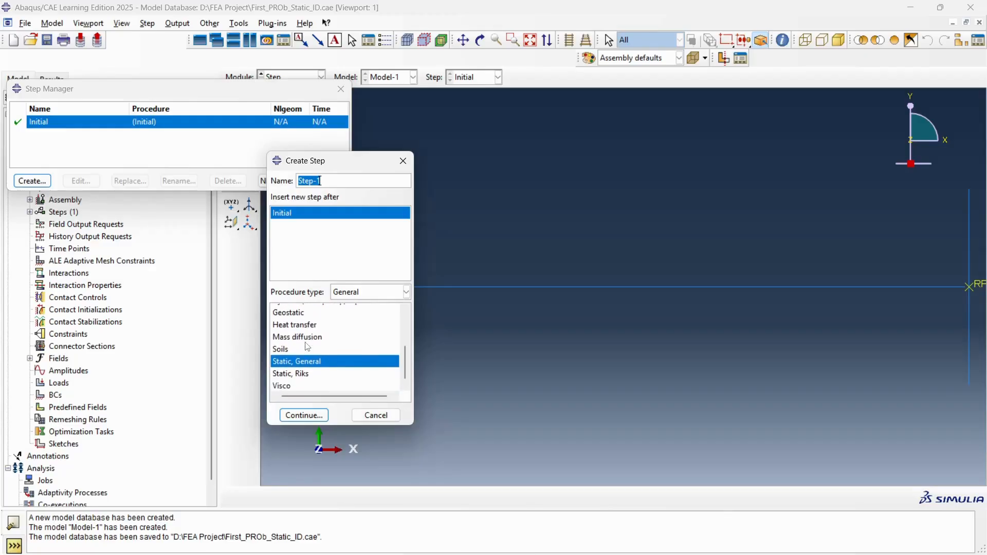
scroll(307, 346, "up", 2)
scroll(307, 346, "down", 3)
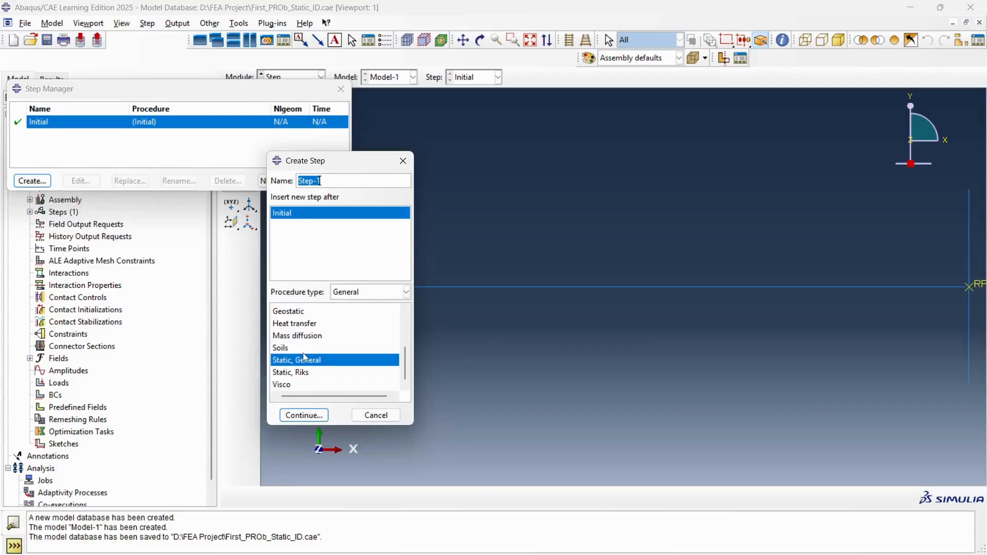
left_click(304, 415)
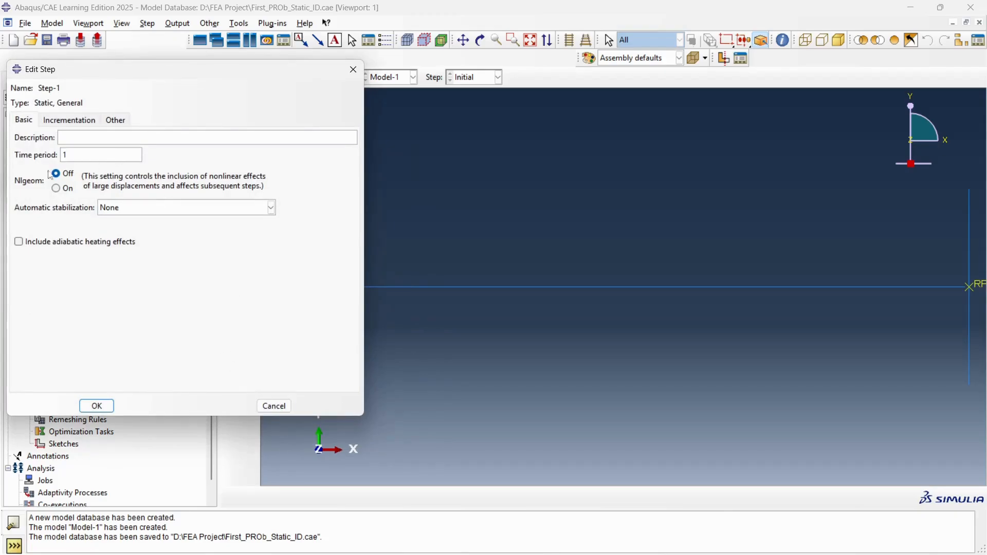
- Set the new step's maximum number of increments to 1 and minimum increment size to 1, and close the step manager
left_click(66, 122)
left_click_drag(153, 153, 110, 157)
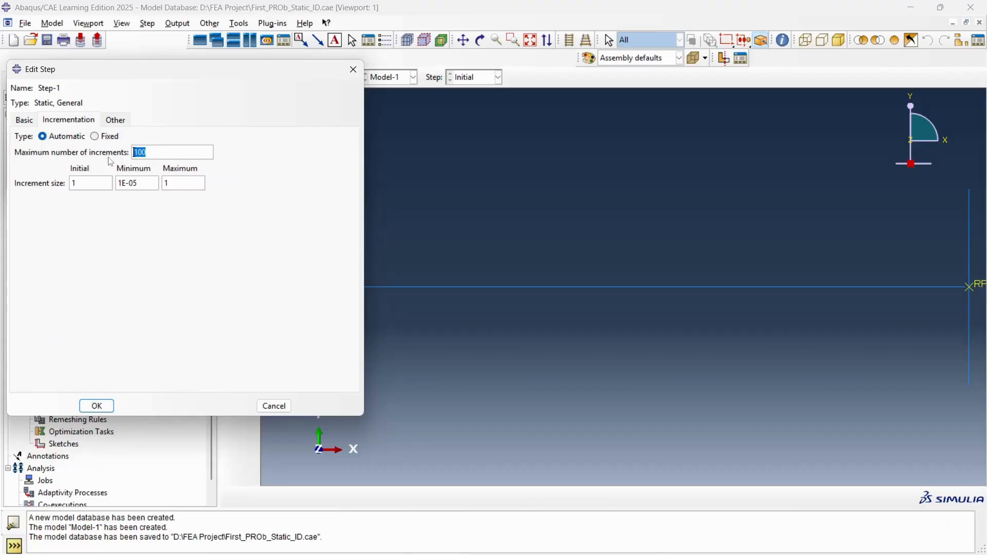
type("1")
left_click_drag(147, 184, 95, 188)
type("1")
double_click(126, 185)
left_click(97, 406)
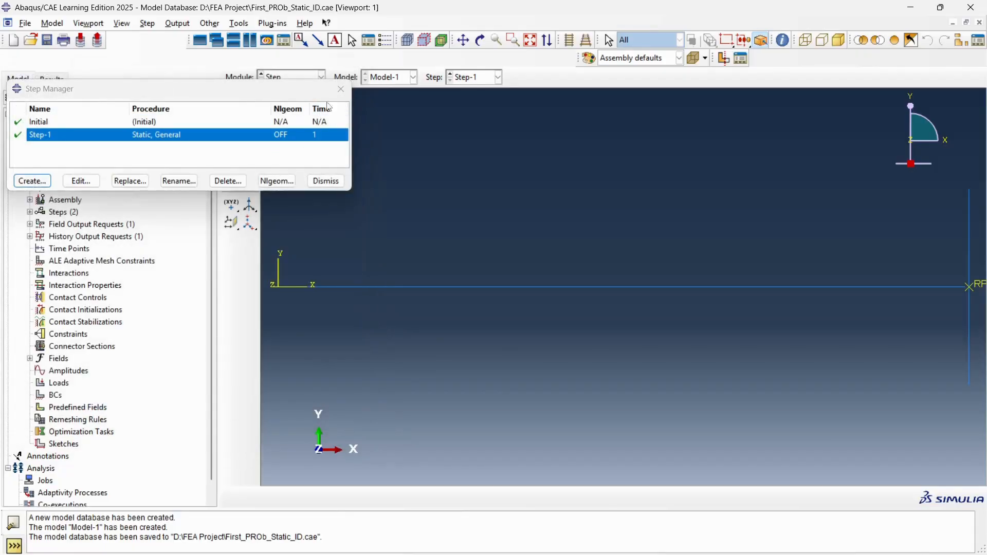
left_click(341, 89)
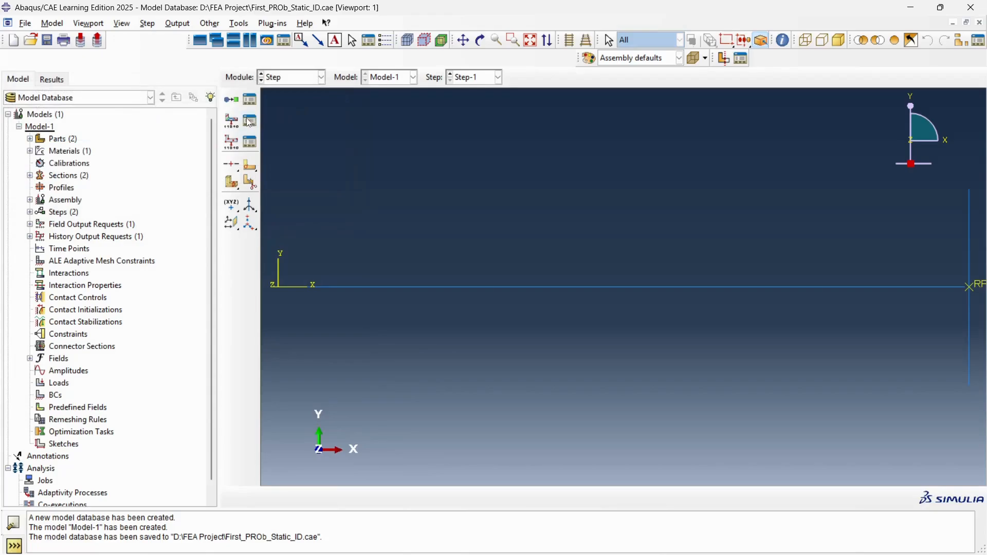
- Switch to the Interaction module and enlarge the gap between the bar's free end and the rigid wall
left_click(304, 80)
left_click(299, 146)
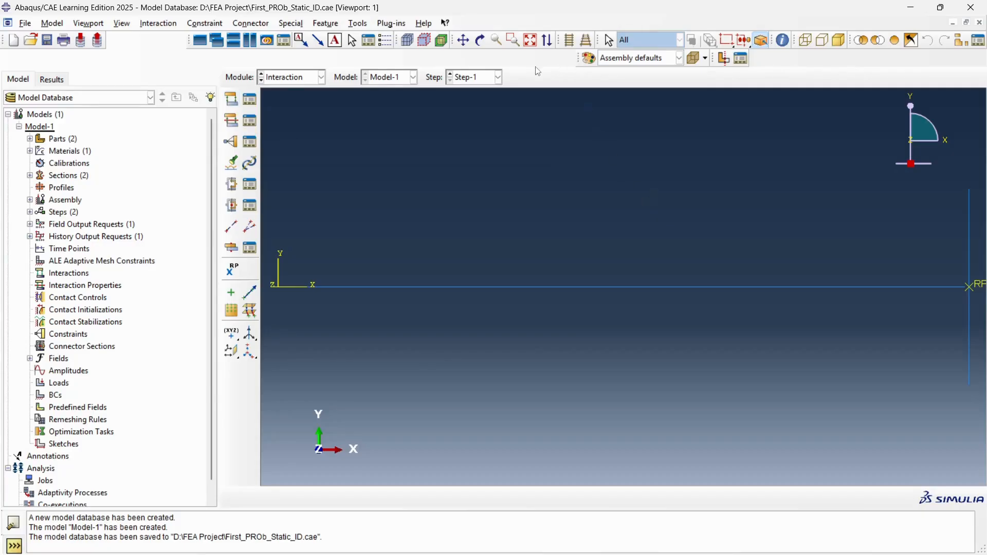
left_click(513, 40)
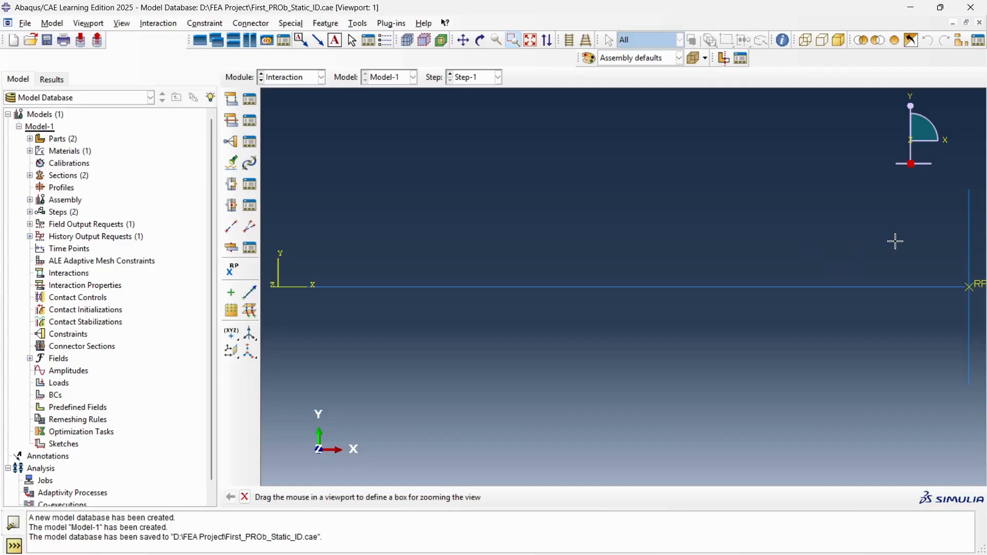
left_click(514, 42)
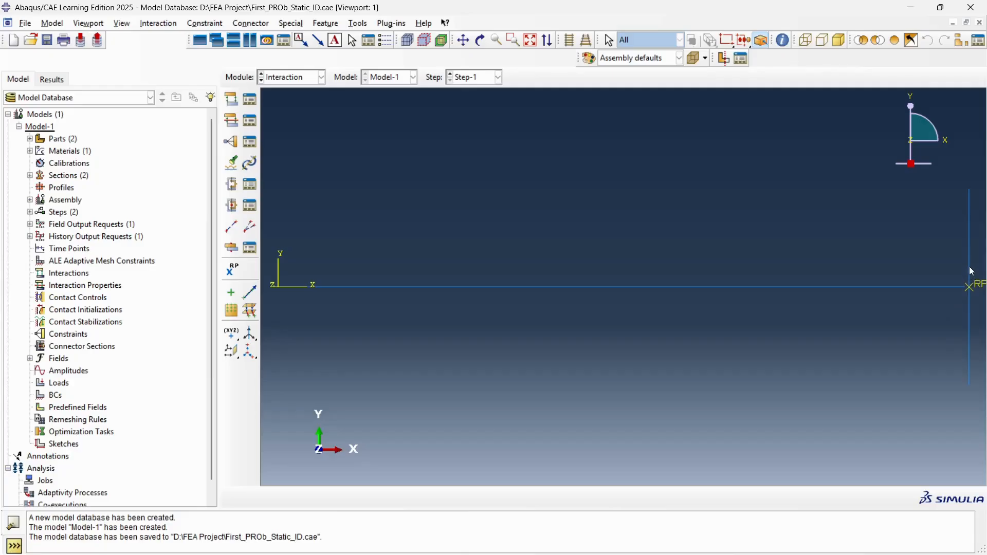
left_click(513, 40)
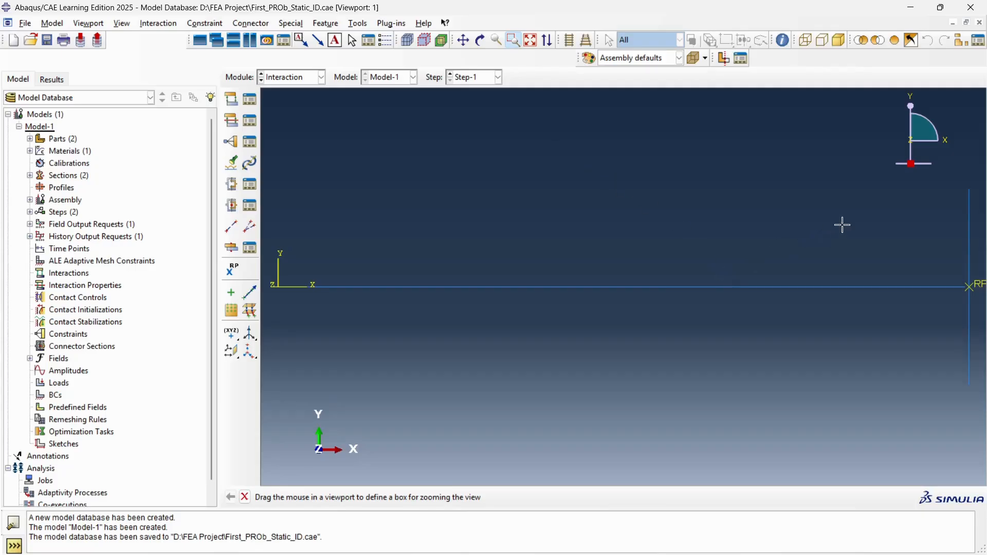
left_click_drag(857, 210, 984, 352)
left_click_drag(680, 243, 832, 391)
left_click_drag(517, 209, 705, 341)
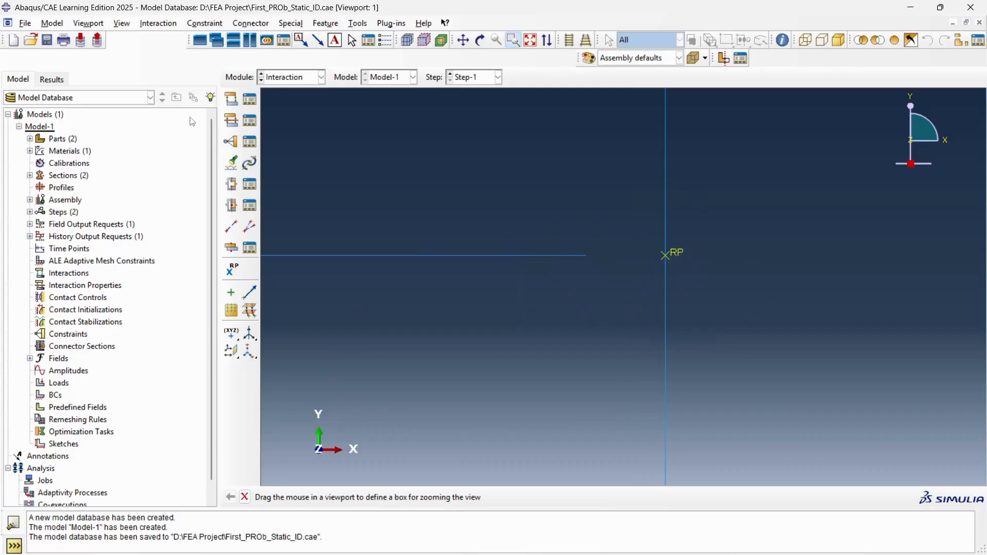
- Create a Contact interaction property with mechanical Normal Behavior, using "Hard" Contact and allowing separation after contact
left_click(246, 123)
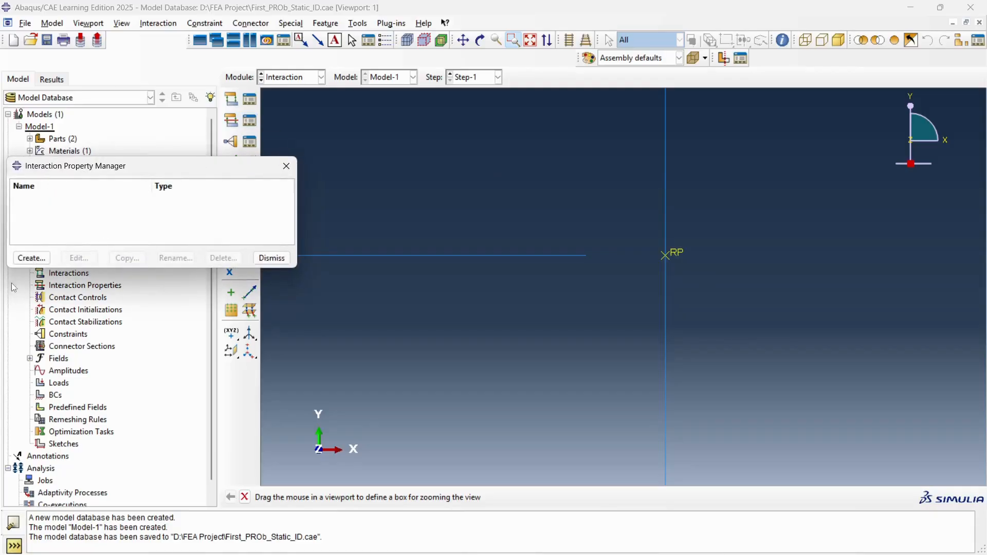
left_click(45, 258)
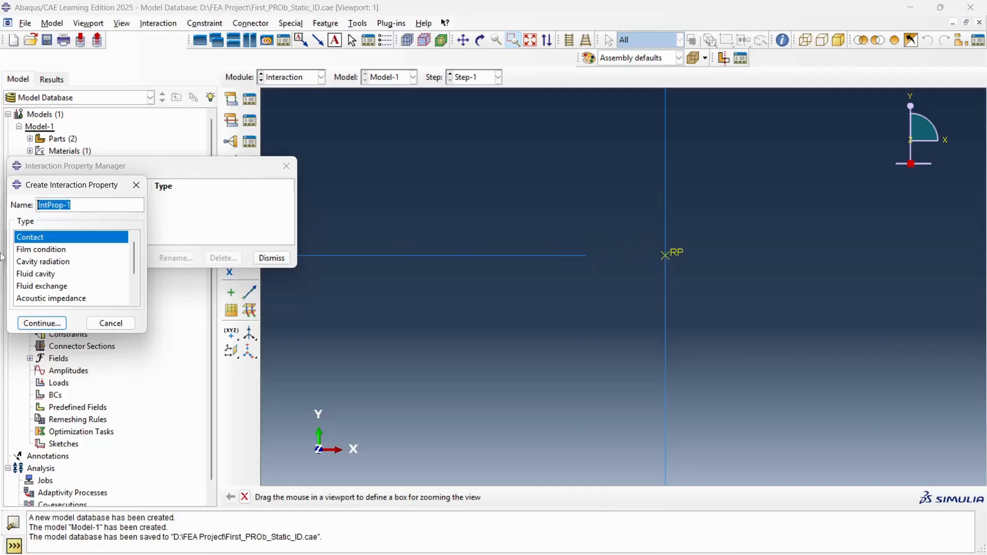
left_click(41, 324)
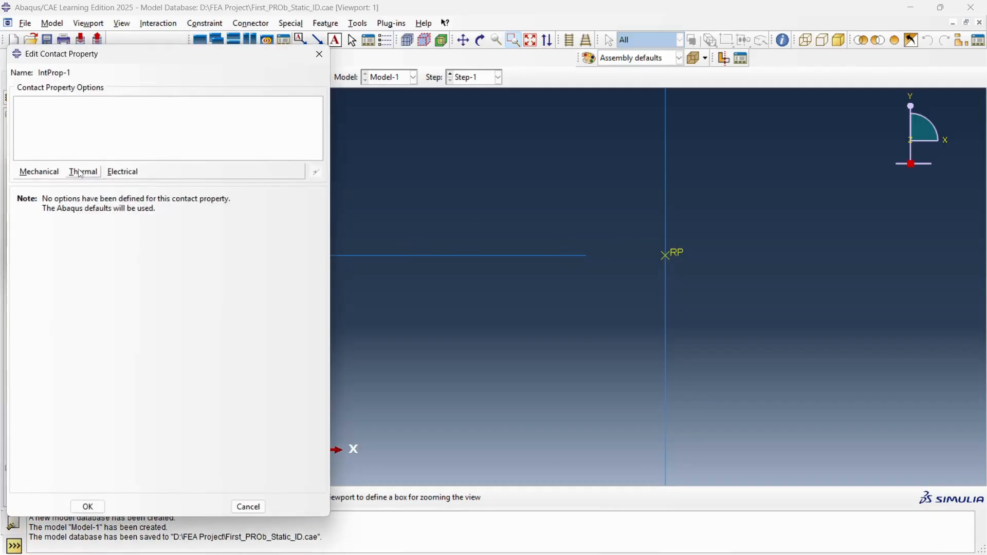
left_click(52, 173)
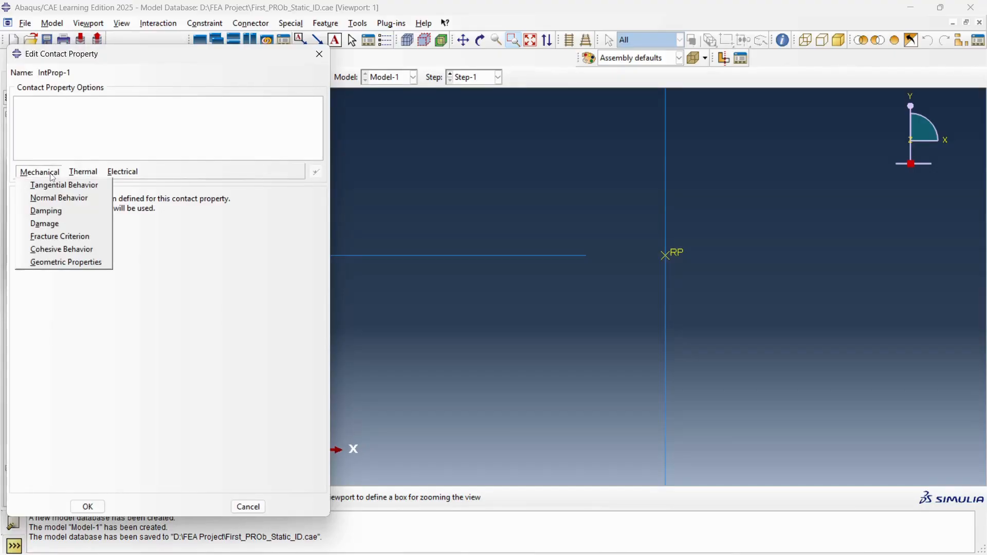
left_click(53, 196)
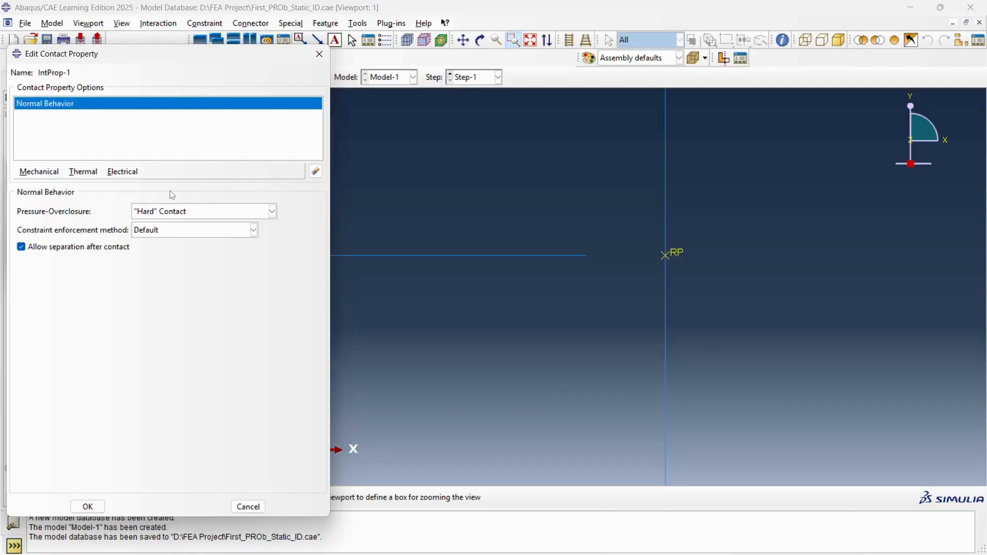
left_click(97, 508)
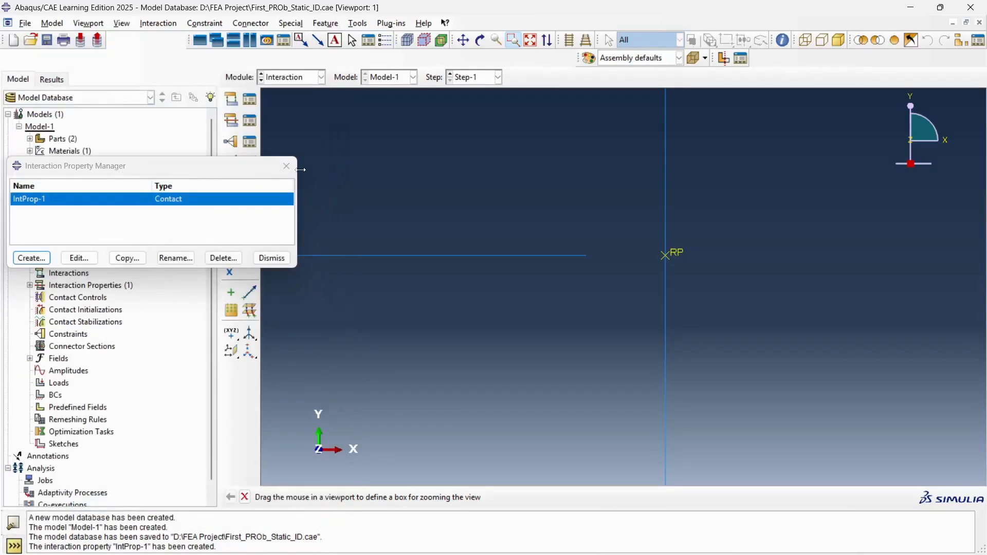
left_click(286, 166)
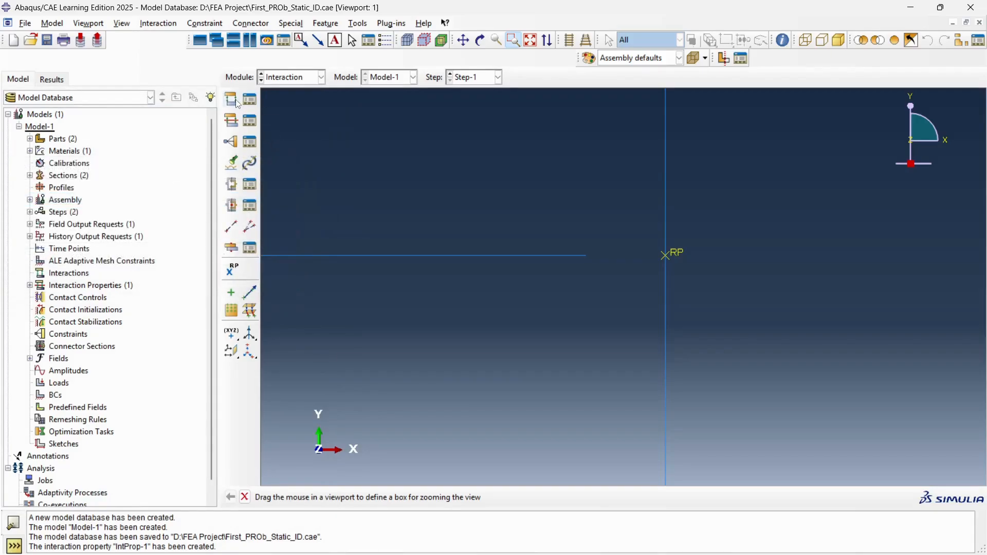
- Start a surface-to-surface contact (Standard) interaction in Step-1 with the yellow side of the rigid wall as main surface m_Surf-1
left_click(232, 100)
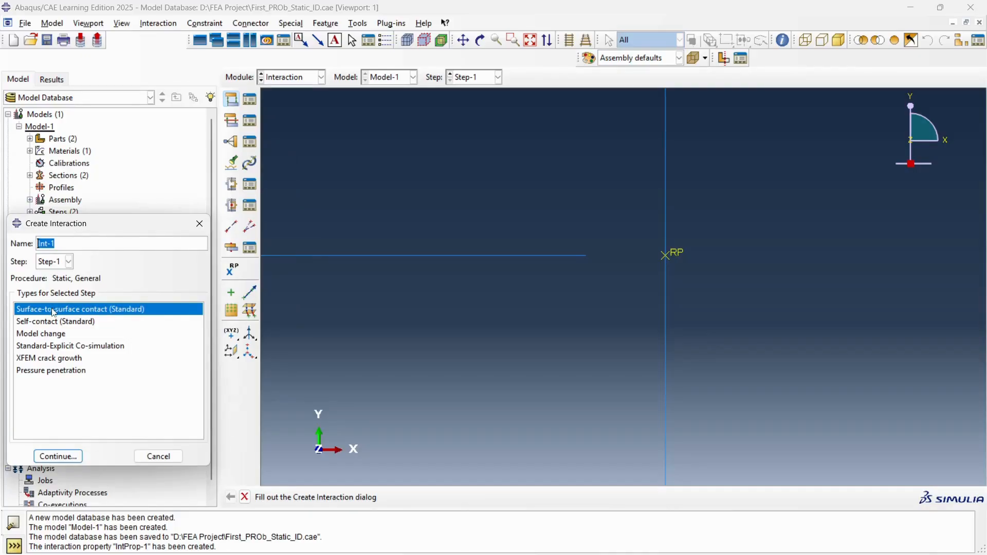
left_click(62, 457)
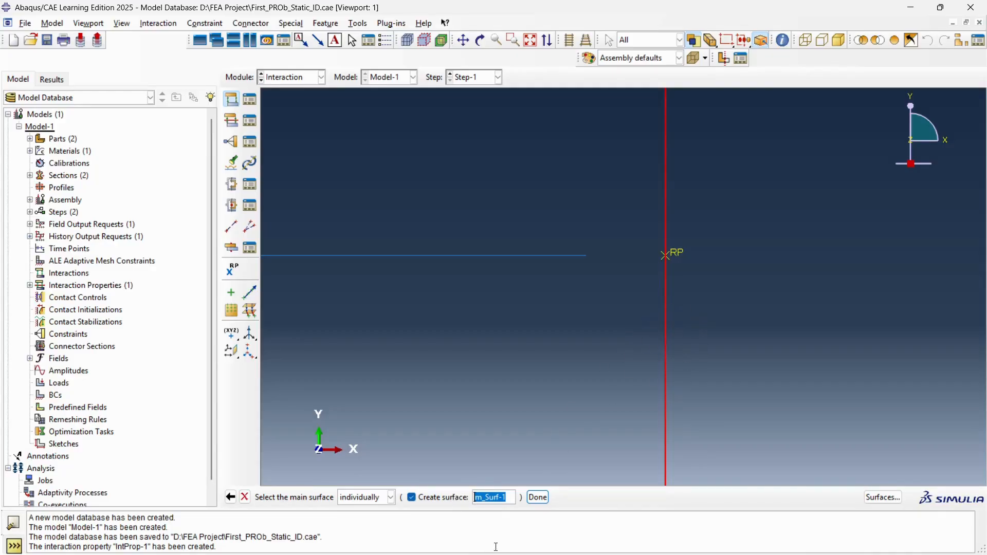
left_click(538, 497)
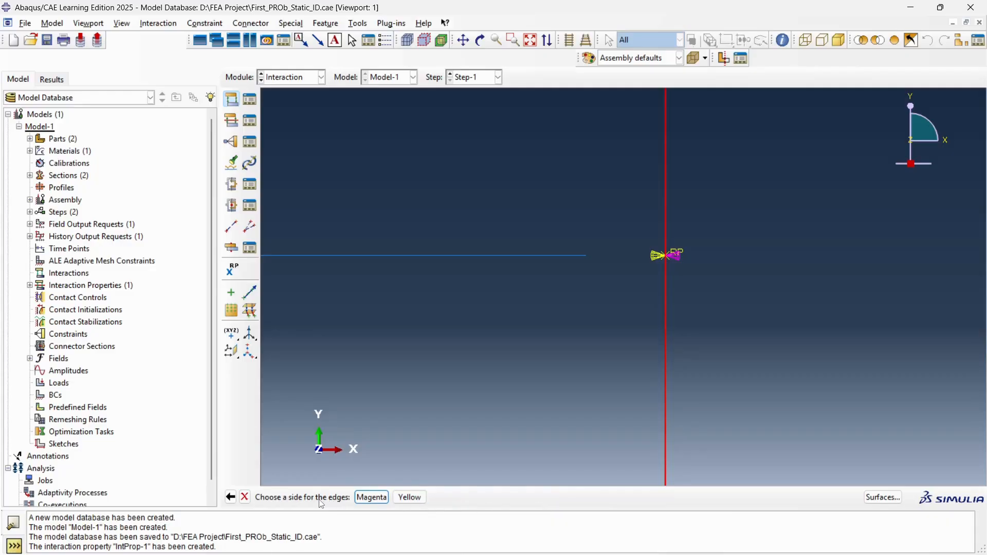
left_click(411, 497)
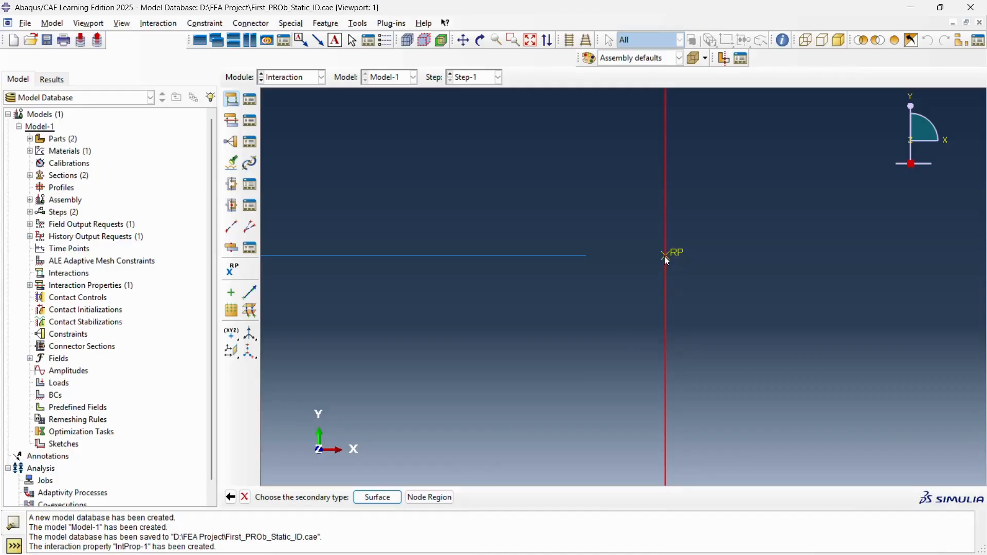
- Assign the bar's free-end point as the secondary node region s_Set-1 and finish the interaction using contact property IntProp-1
left_click(430, 498)
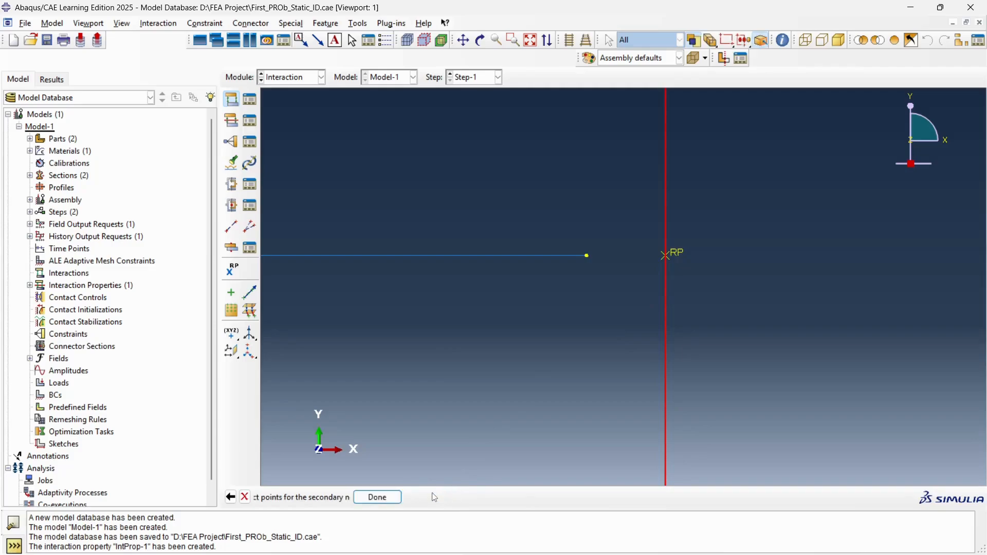
left_click(588, 256)
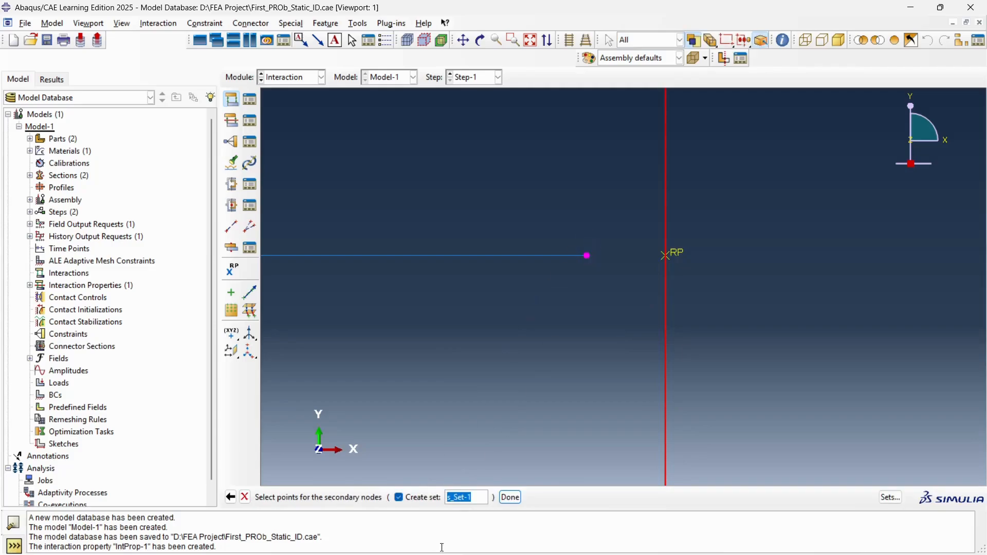
left_click(510, 497)
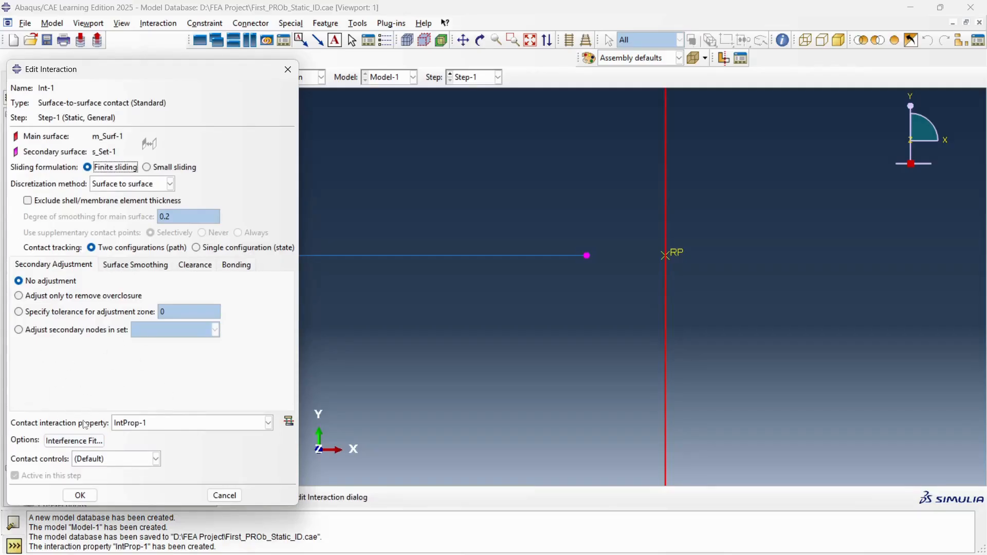
left_click(81, 495)
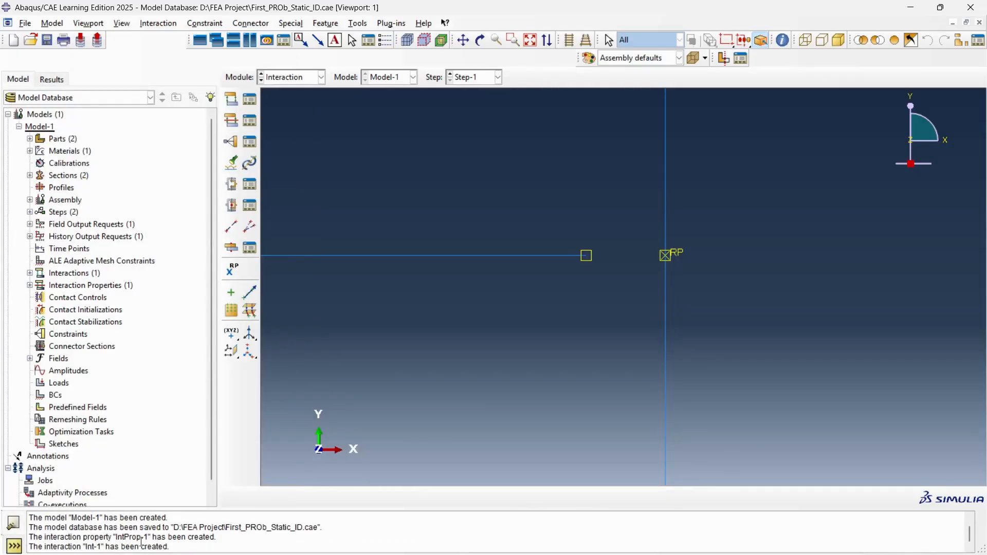
- Fit the whole assembly in the viewport and switch to the Load module
left_click(530, 41)
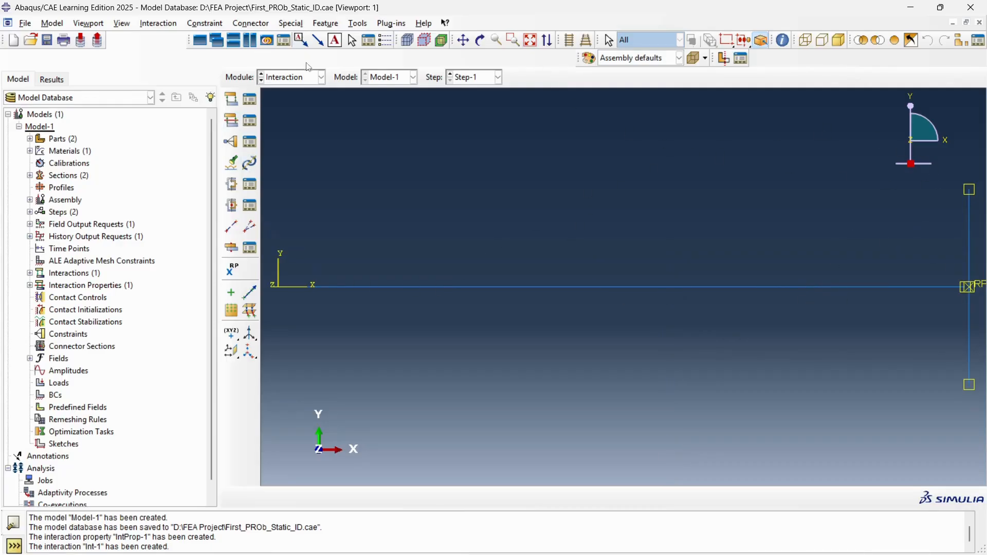
left_click(298, 78)
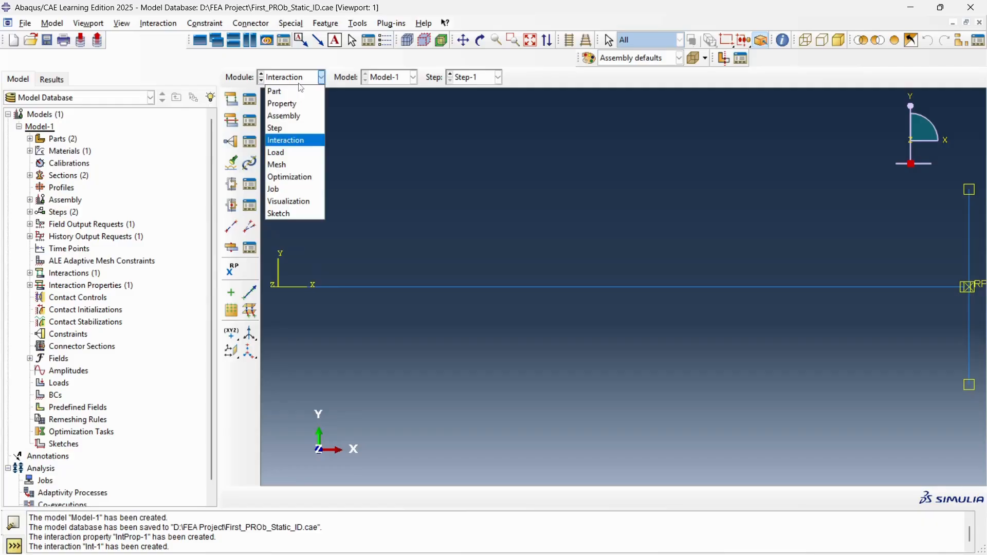
left_click(291, 152)
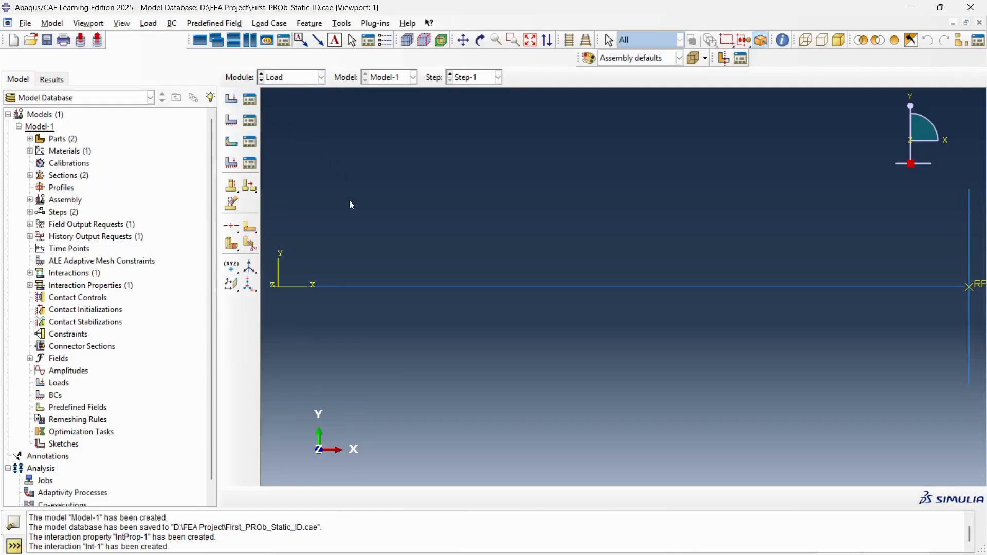
- After checking the support in the PDF problem figure, fix the bar's end at the origin with an Encastre boundary condition in Step-1
key("alt+Tab")
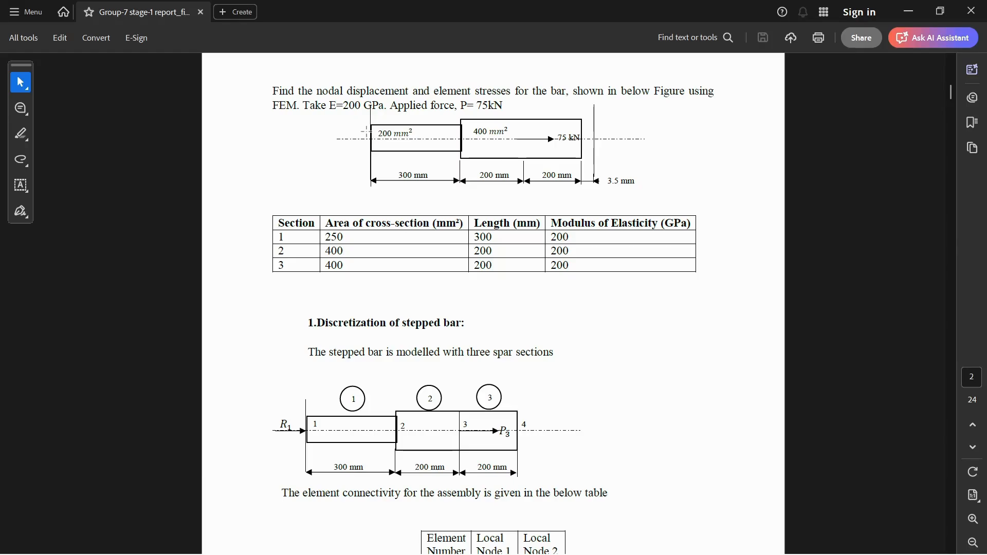
key("alt+Tab")
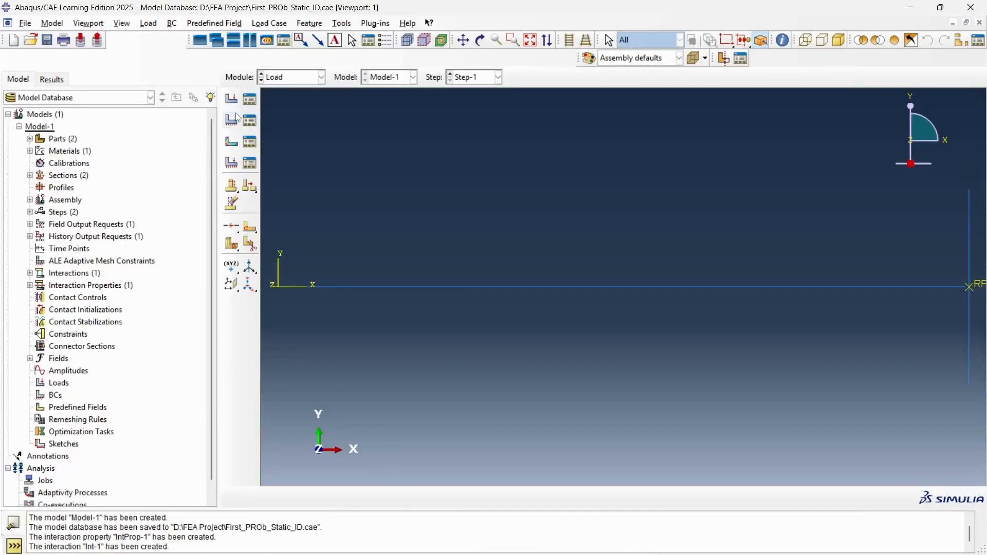
key("alt+Tab")
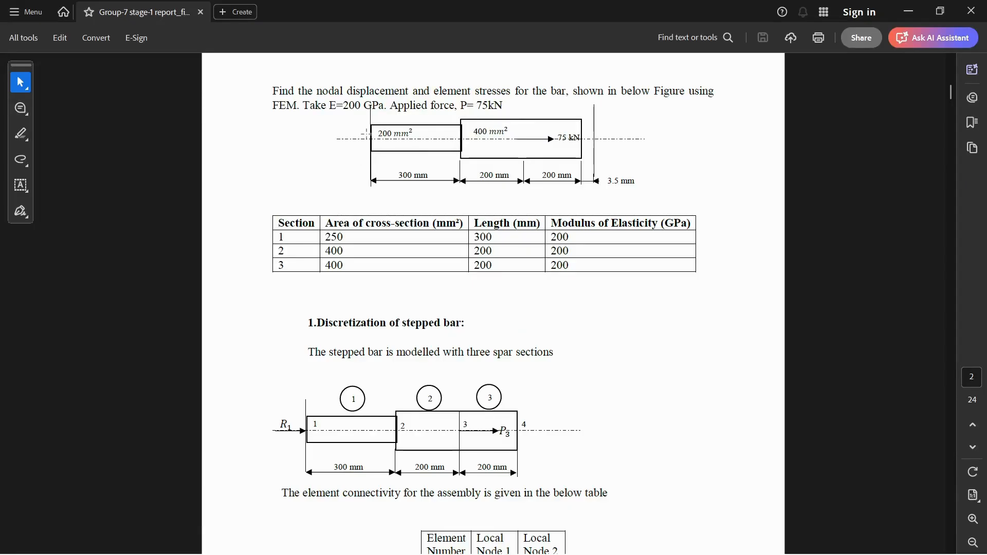
left_click_drag(371, 134, 379, 150)
left_click(379, 149)
key("alt+Tab")
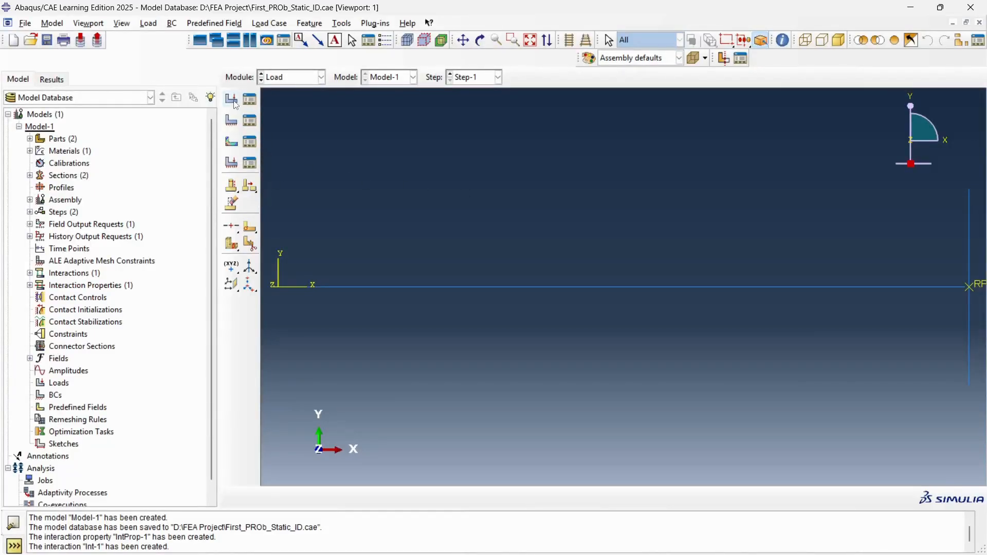
left_click(231, 120)
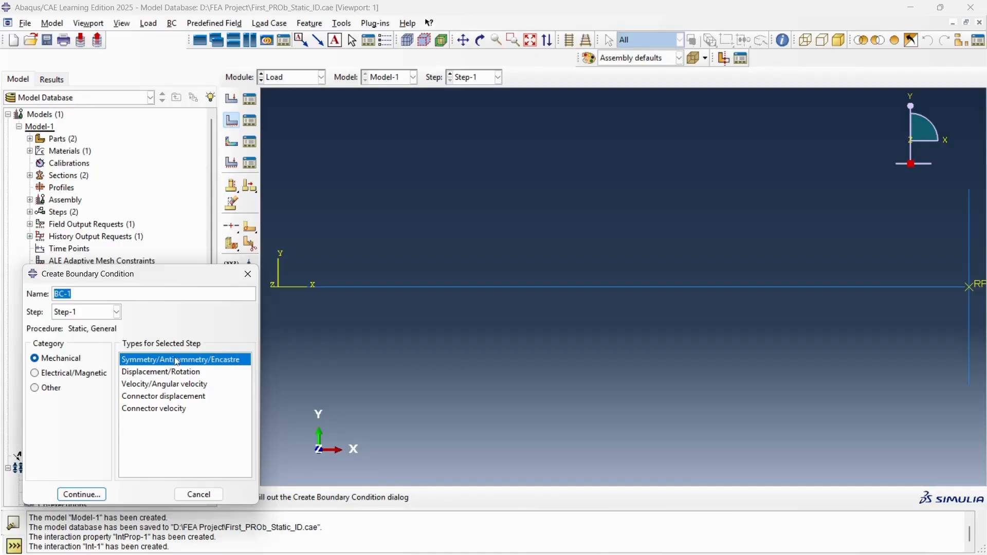
left_click(82, 494)
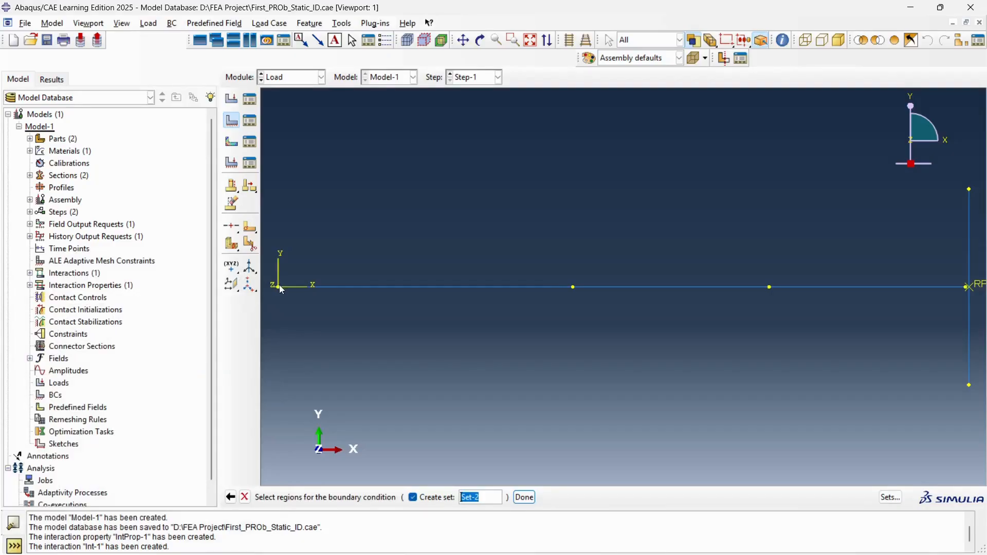
left_click(524, 497)
left_click(123, 352)
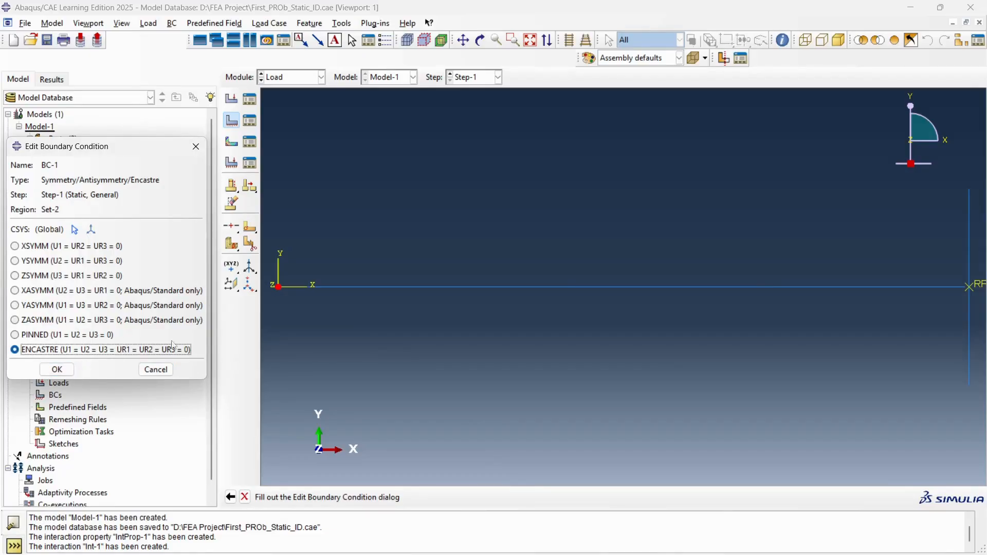
left_click(57, 371)
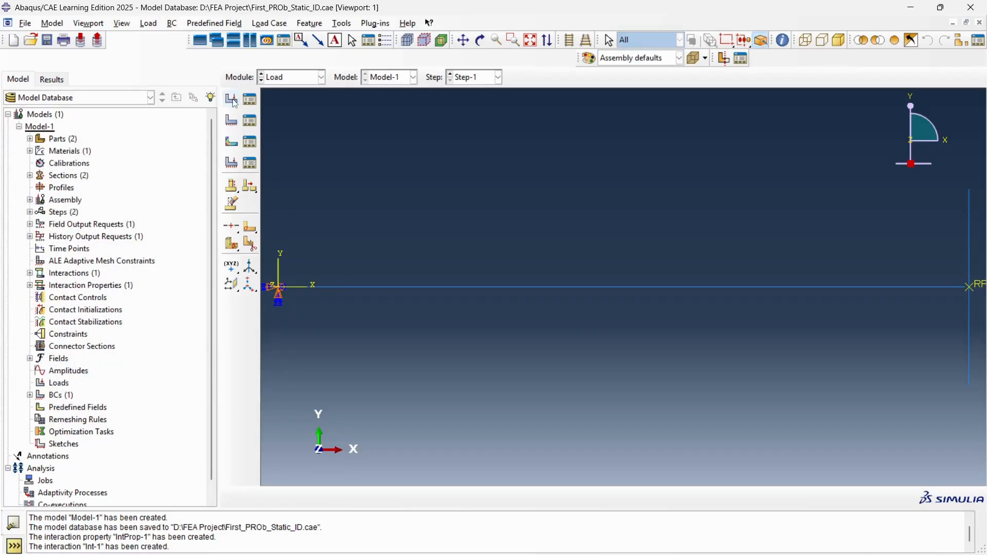
- After checking the PDF figure, apply a concentrated force with CF1 of 75000 at the point joining the bar's two 200 mm segments
key("alt+Tab")
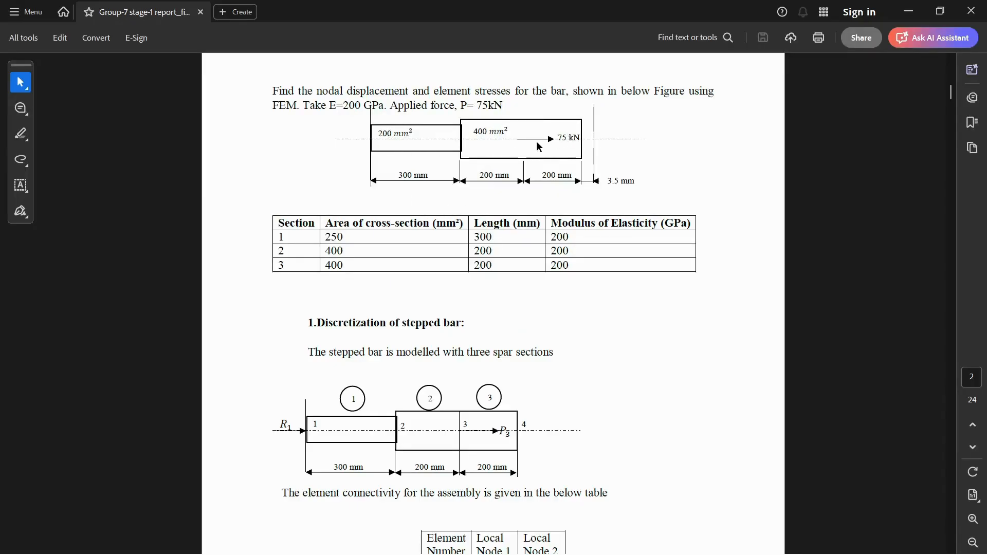
key("alt+Tab")
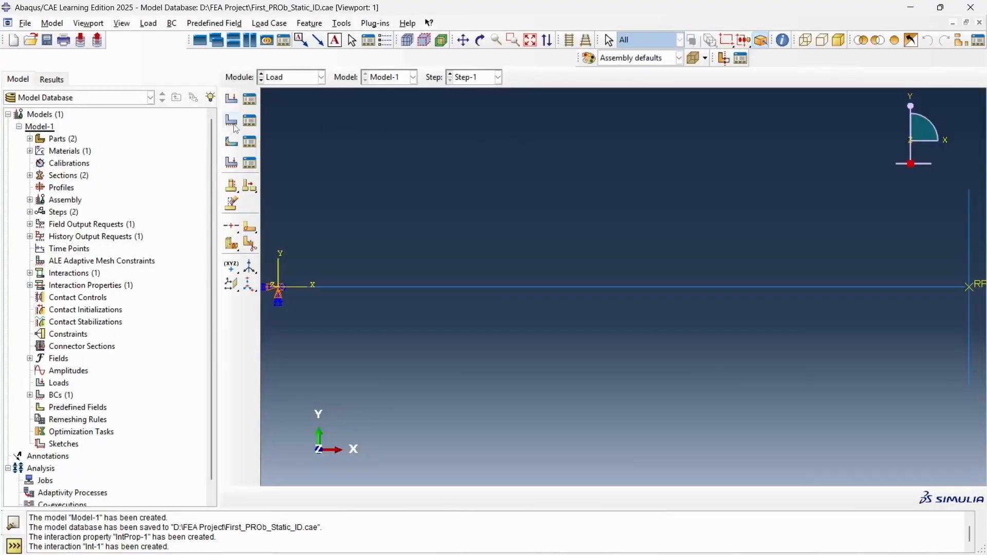
left_click(232, 100)
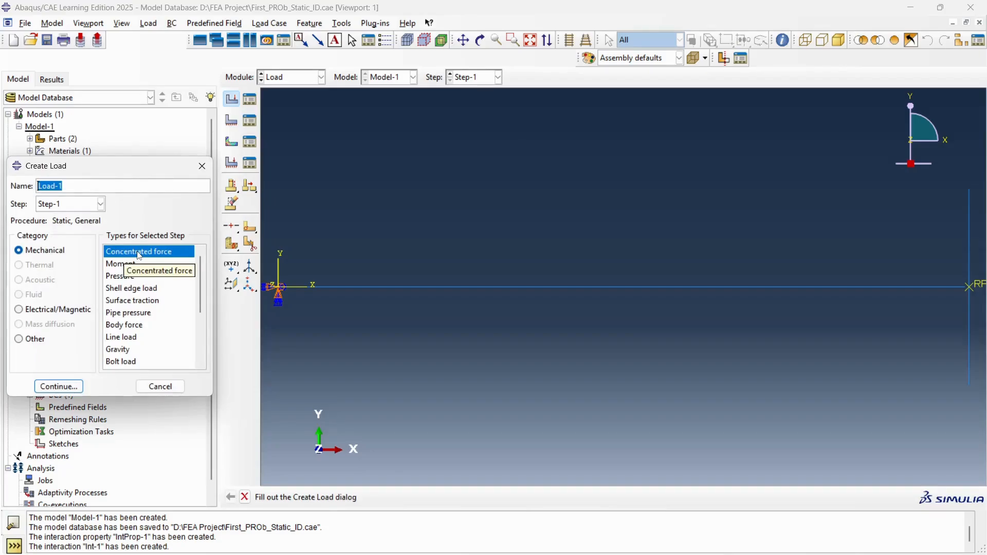
left_click(58, 386)
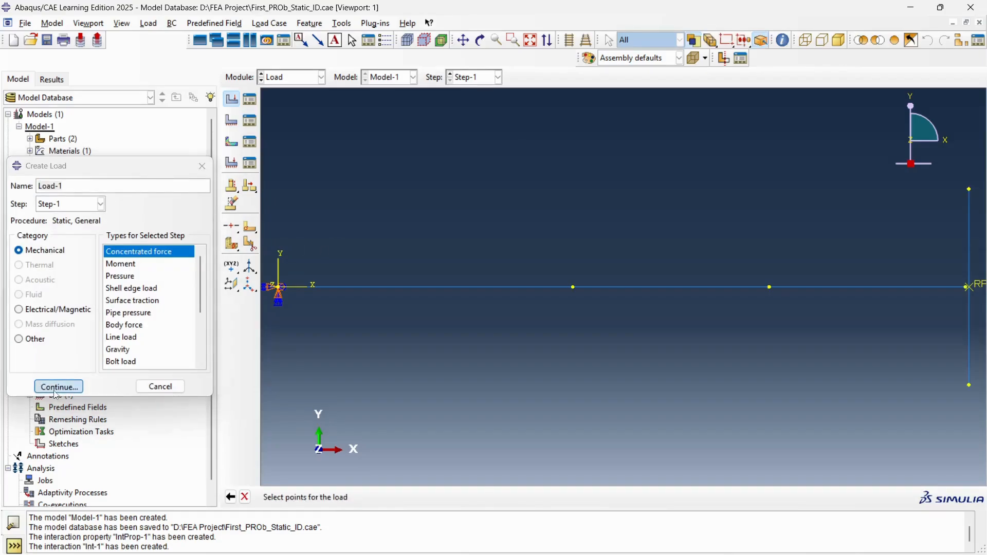
left_click(770, 287)
left_click(467, 497)
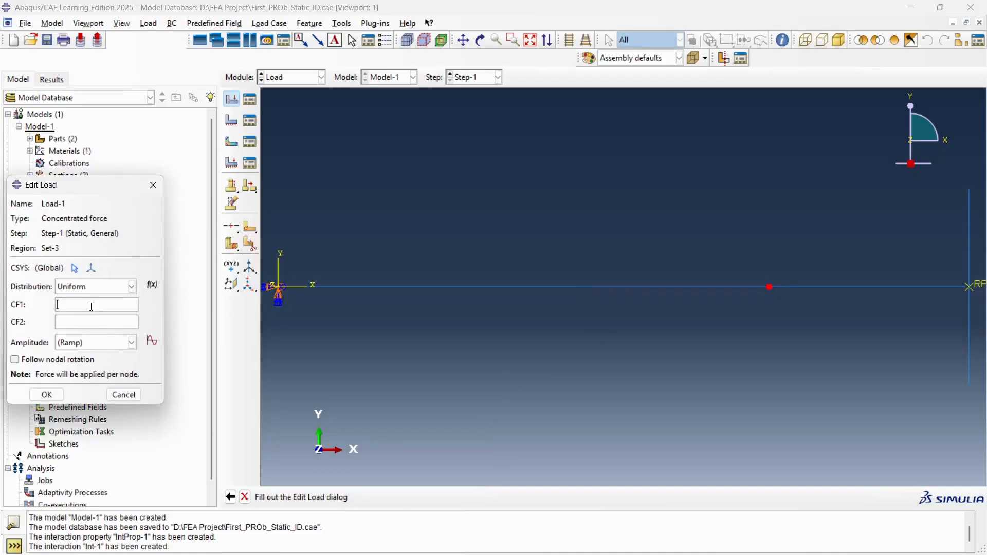
type("75000")
left_click(46, 395)
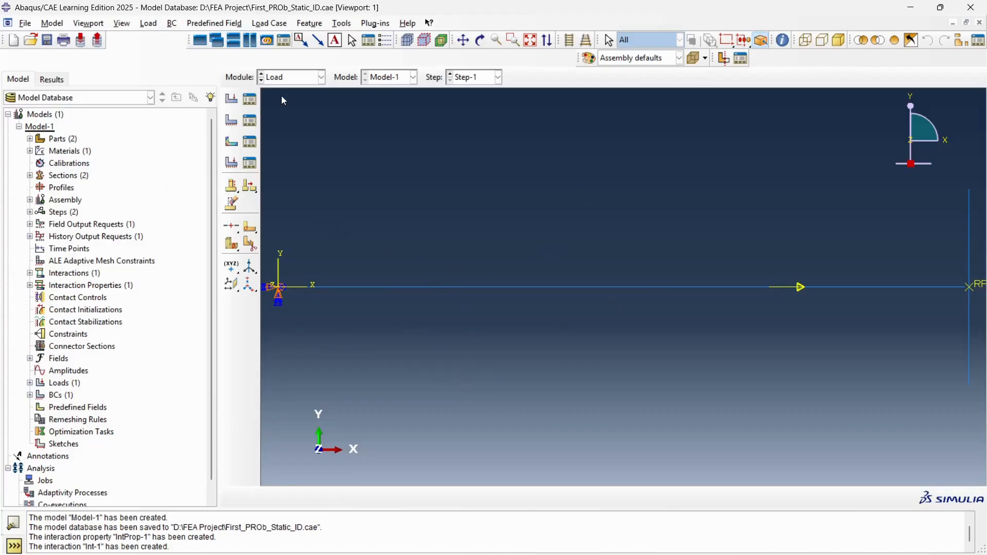
- Switch to the Mesh module and set the meshing object to Part-1 instead of the assembly
left_click(289, 77)
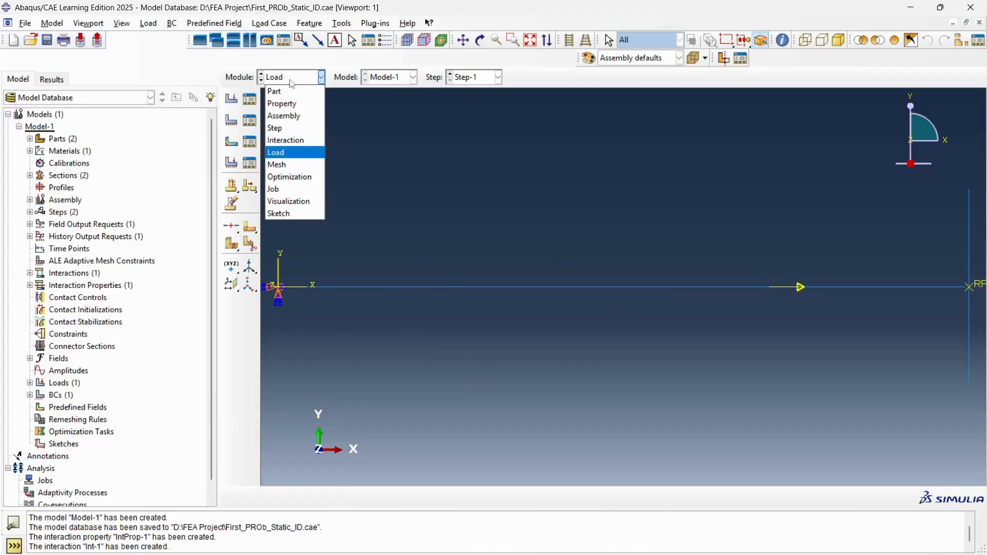
left_click(293, 164)
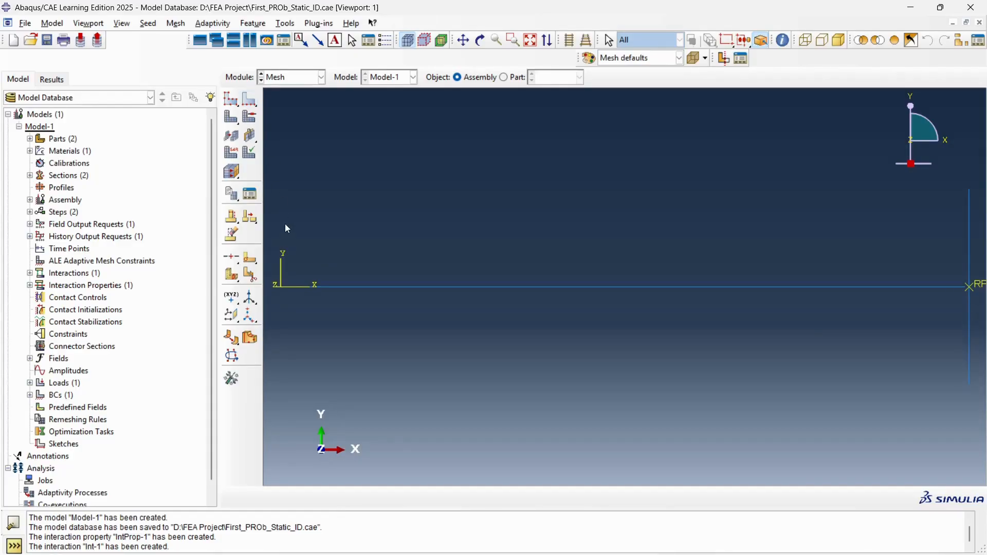
left_click(251, 103)
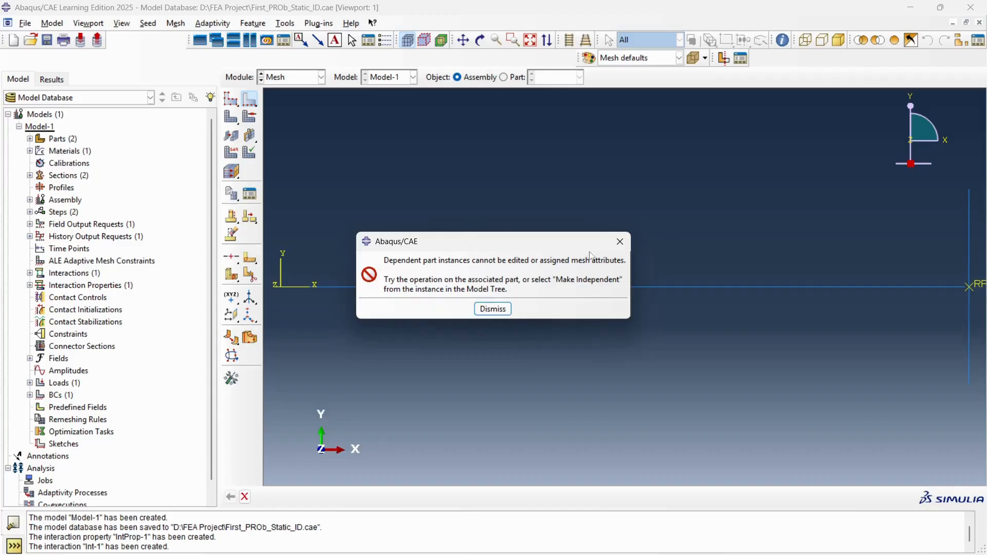
left_click(620, 242)
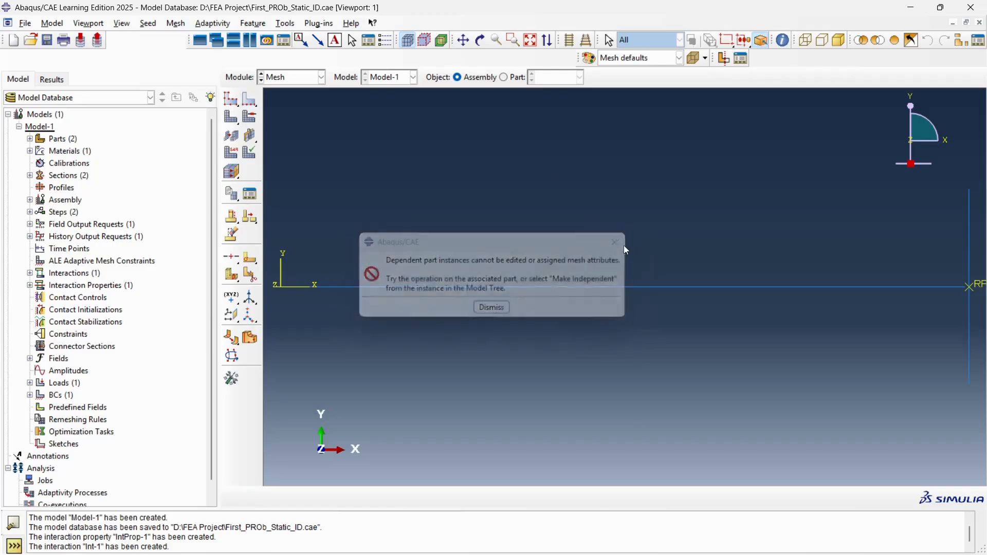
left_click(504, 77)
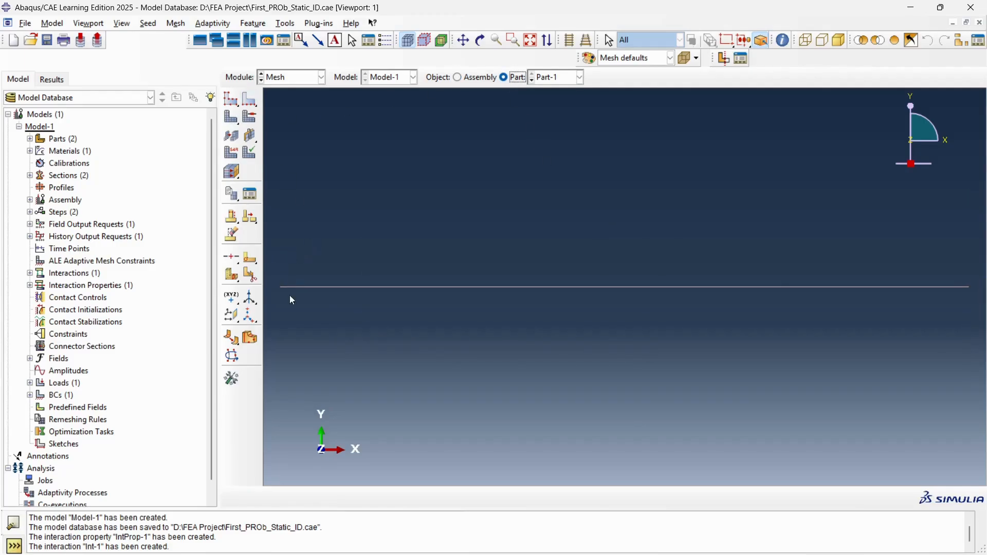
- Seed all edges of the bar by number with 1 element per edge and no bias
left_click(250, 99)
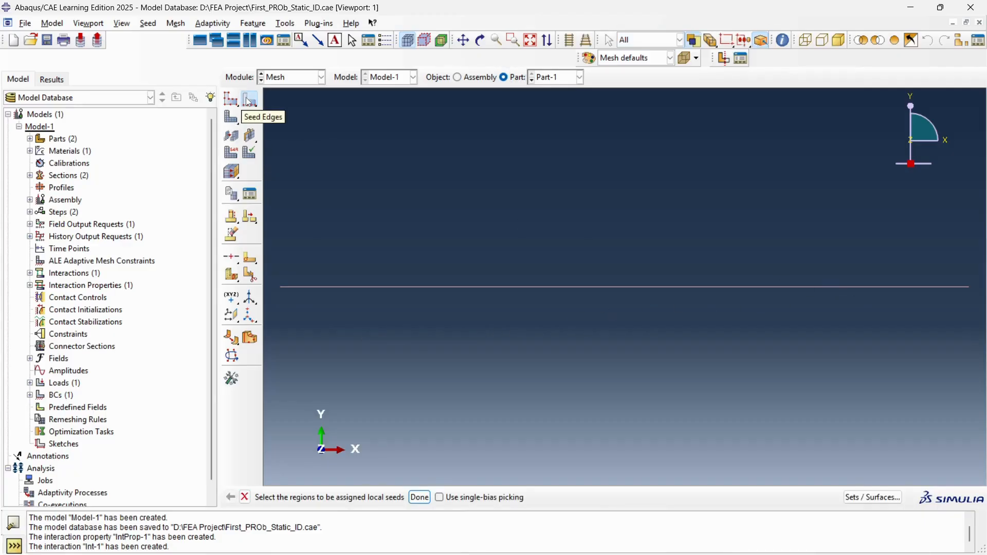
left_click_drag(271, 266, 979, 318)
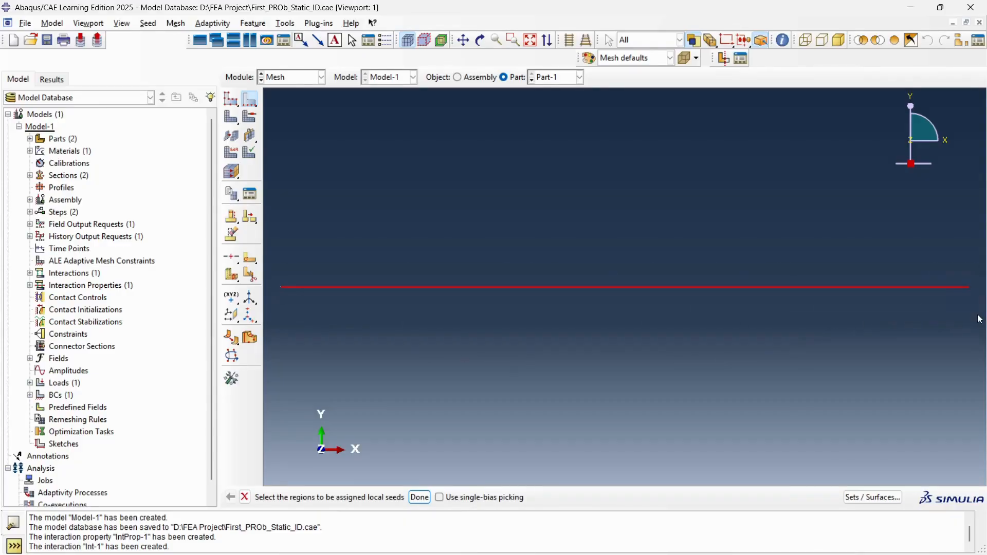
left_click(419, 497)
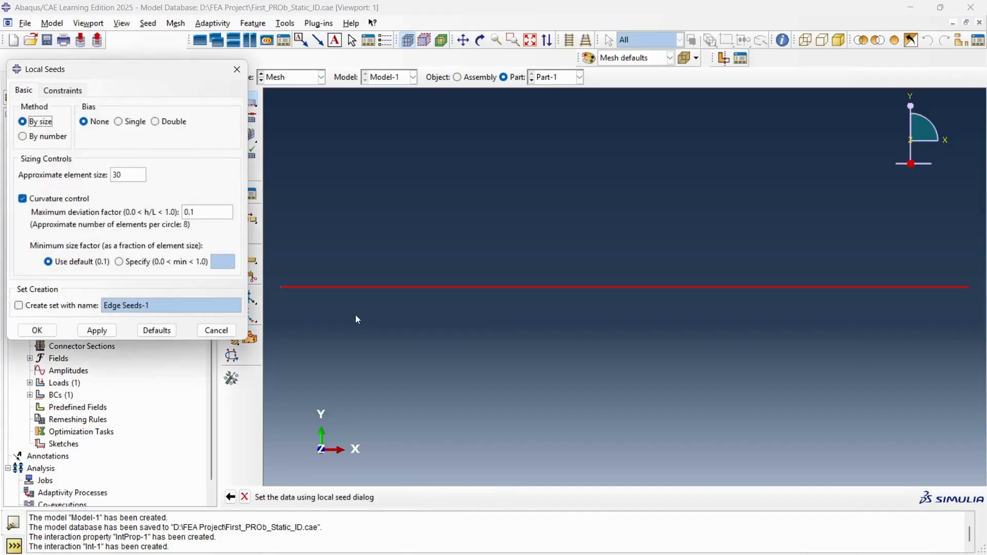
left_click(49, 136)
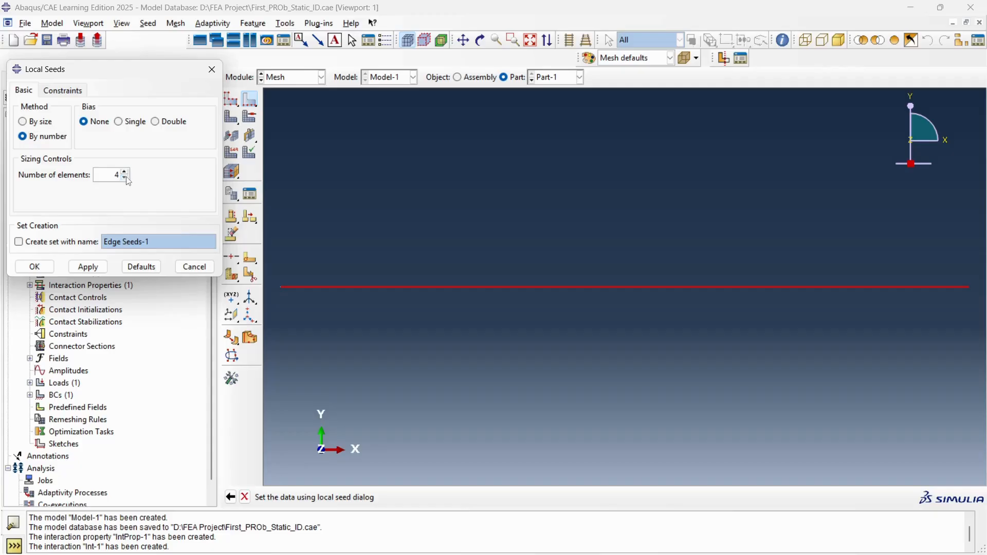
left_click(125, 178)
left_click(124, 178)
left_click(125, 178)
left_click(34, 266)
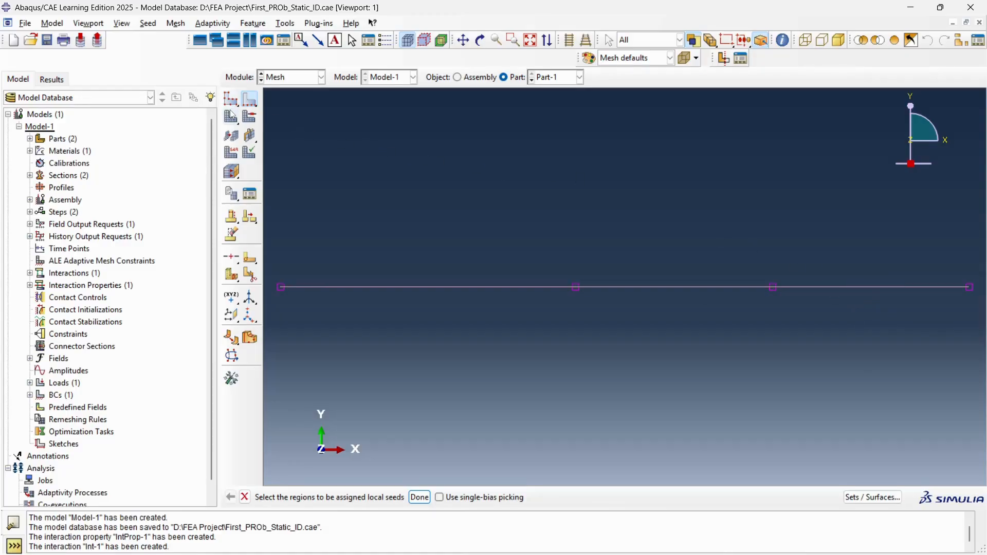
- Assign Standard linear Truss elements to the whole bar and mesh Part-1
left_click(188, 26)
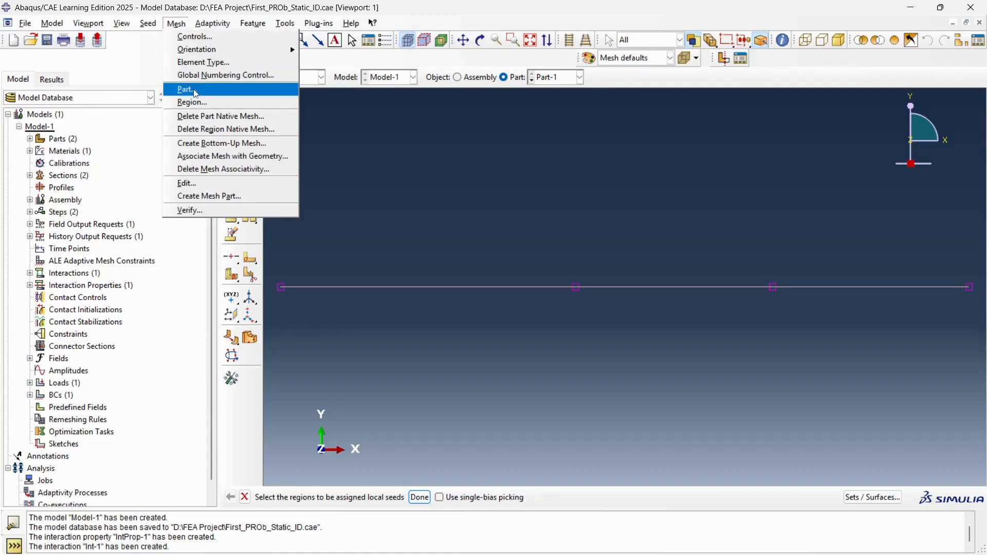
left_click(195, 62)
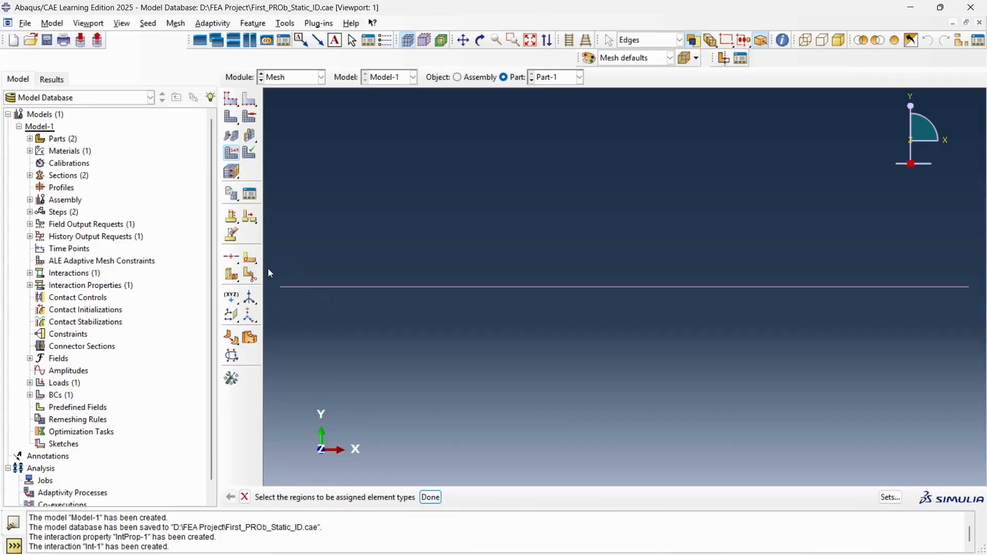
left_click_drag(268, 268, 982, 328)
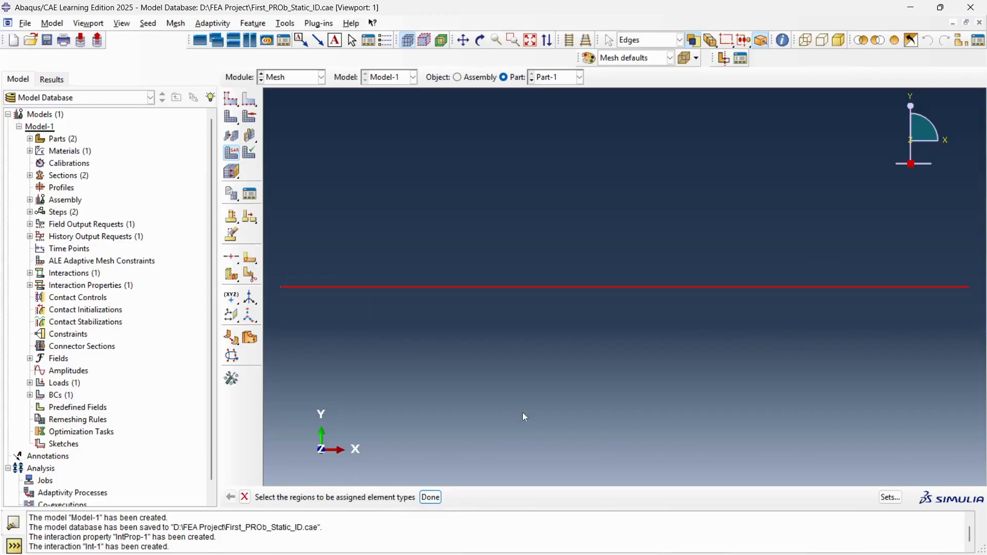
left_click(430, 497)
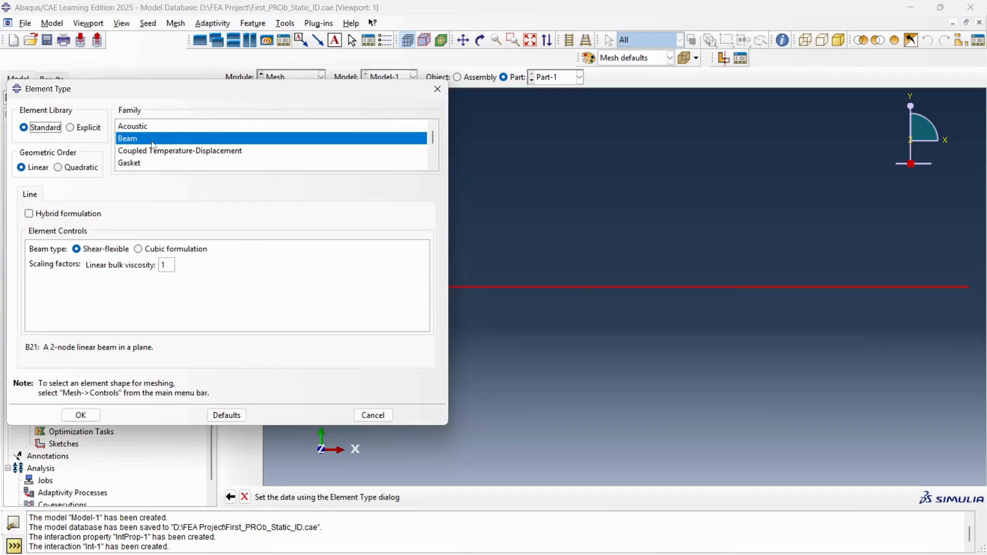
scroll(151, 146, "down", 5)
left_click(146, 165)
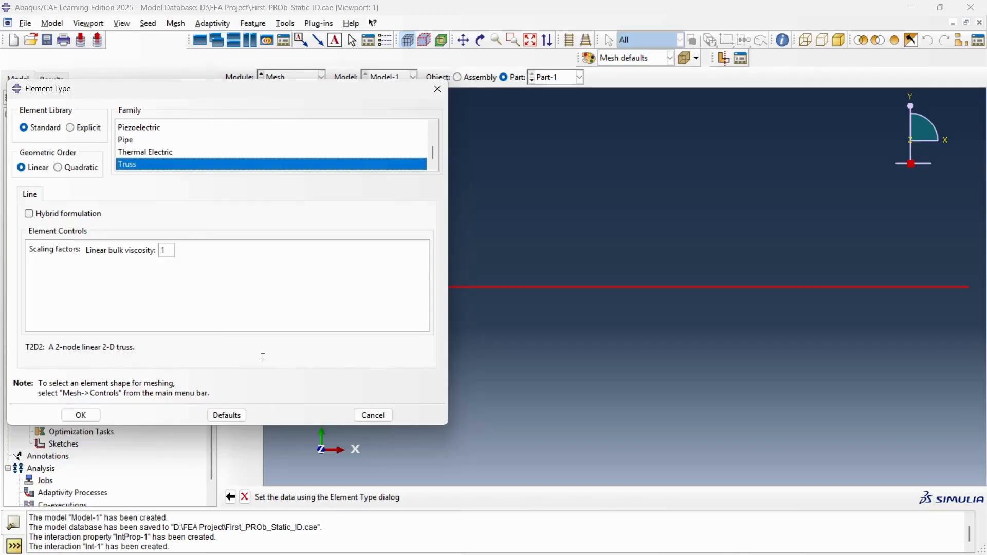
left_click(79, 416)
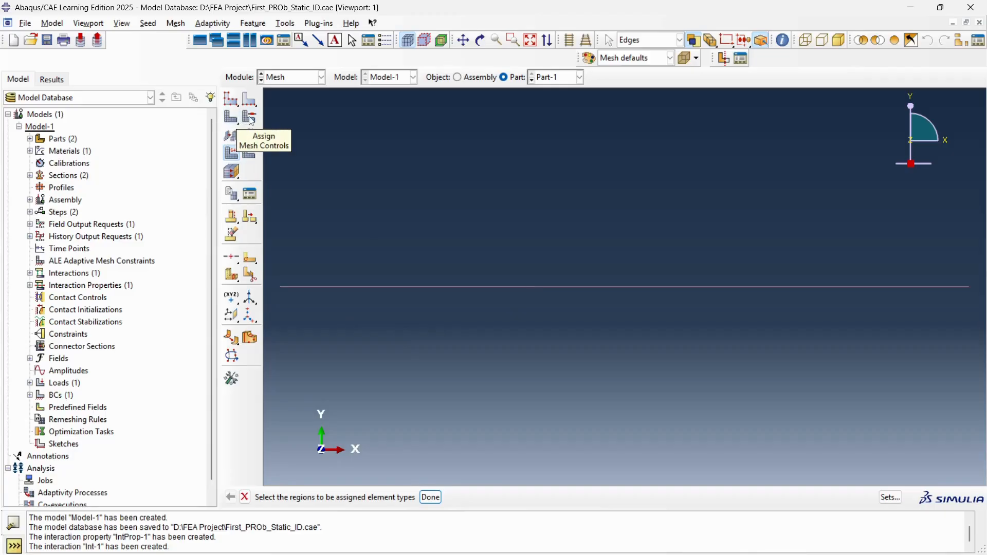
left_click(238, 119)
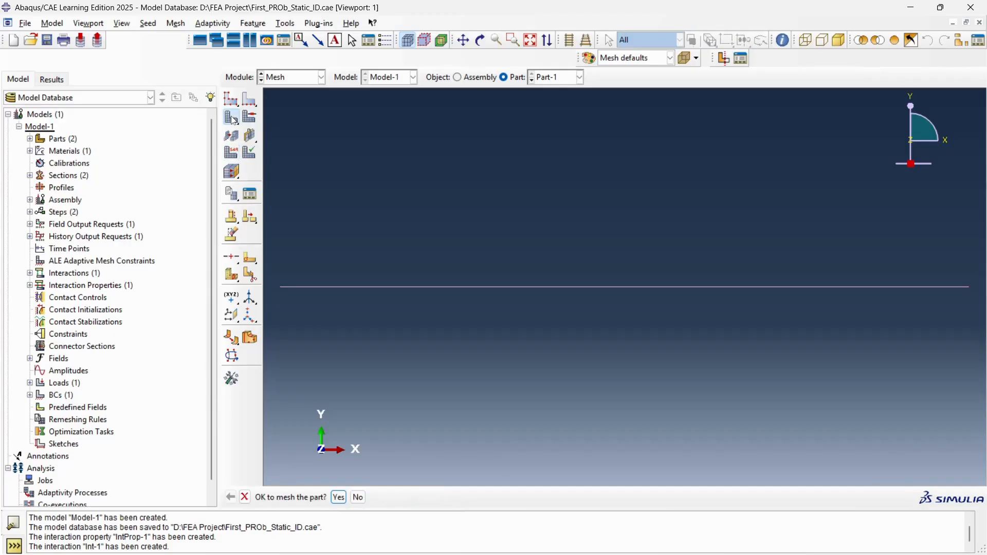
left_click(339, 497)
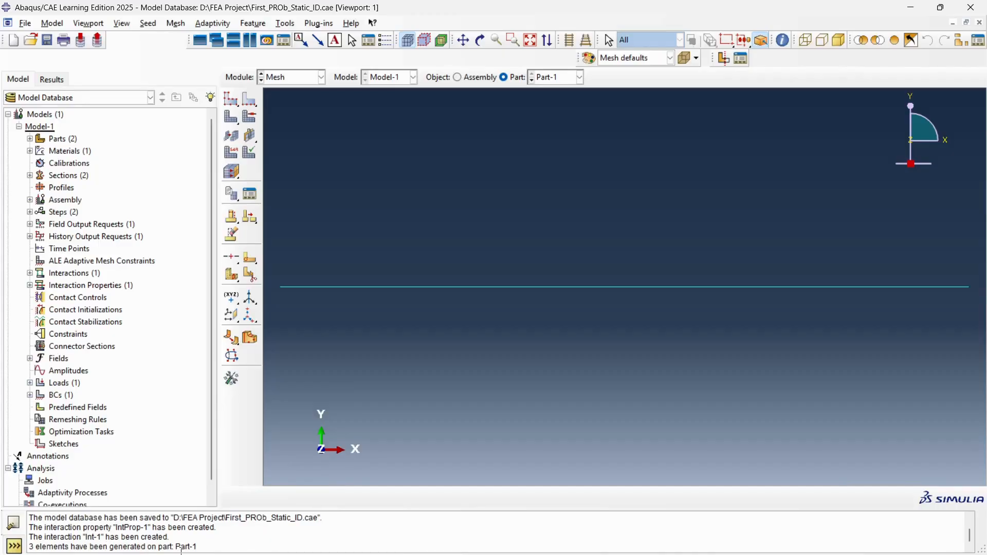
- In the Job module, create a full analysis job named Solution for Model-1 with the default submission settings
left_click(302, 77)
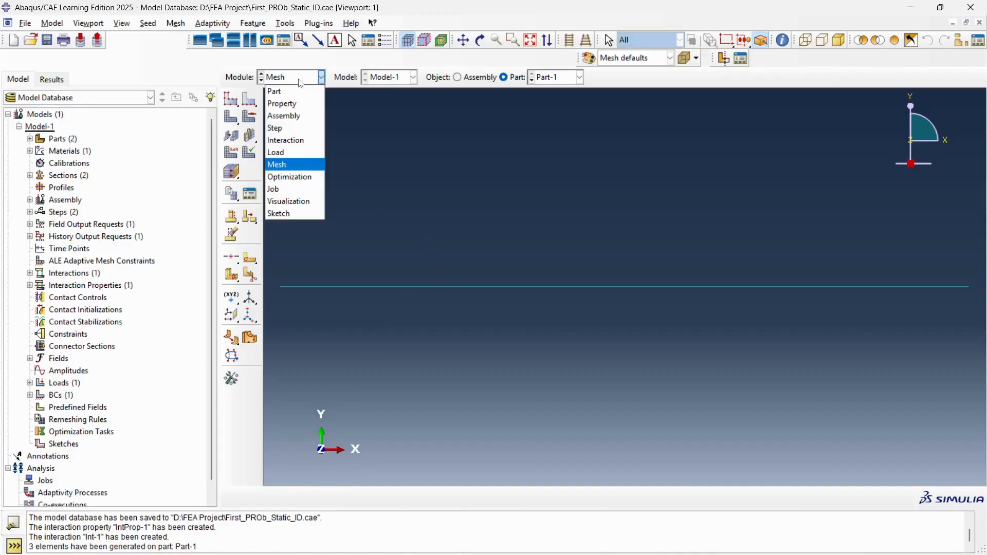
left_click(295, 189)
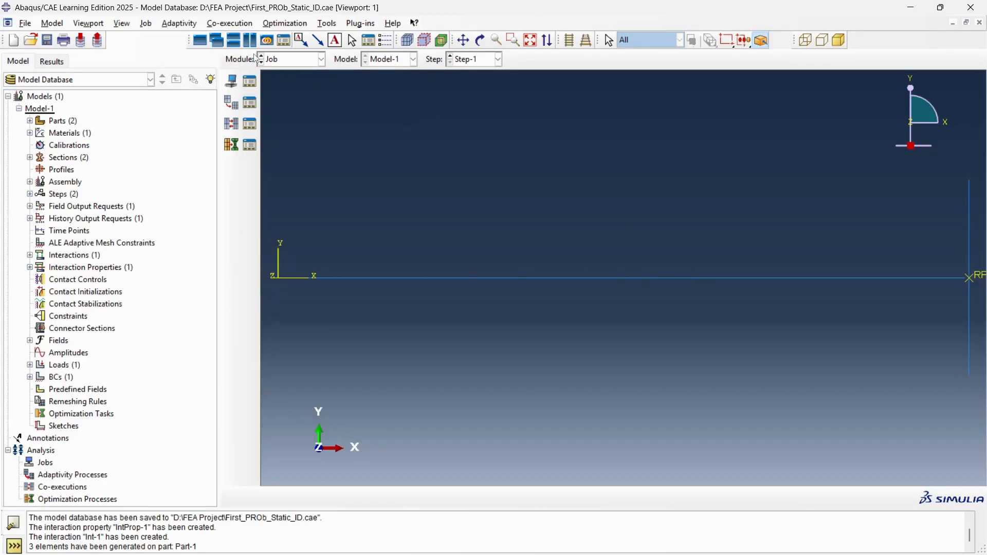
left_click(250, 81)
left_click(35, 233)
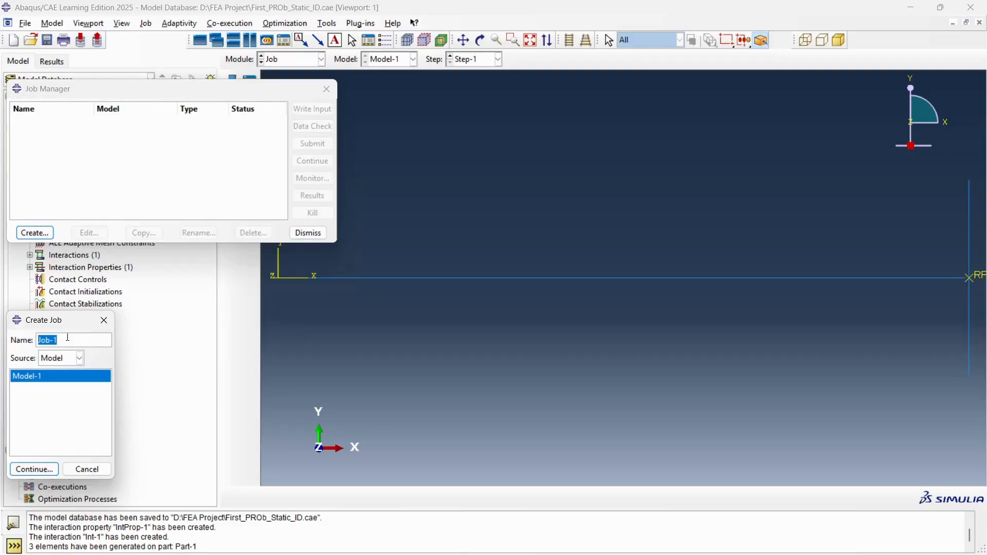
type("SOI")
key("BackSpace")
type("olution")
left_click(34, 470)
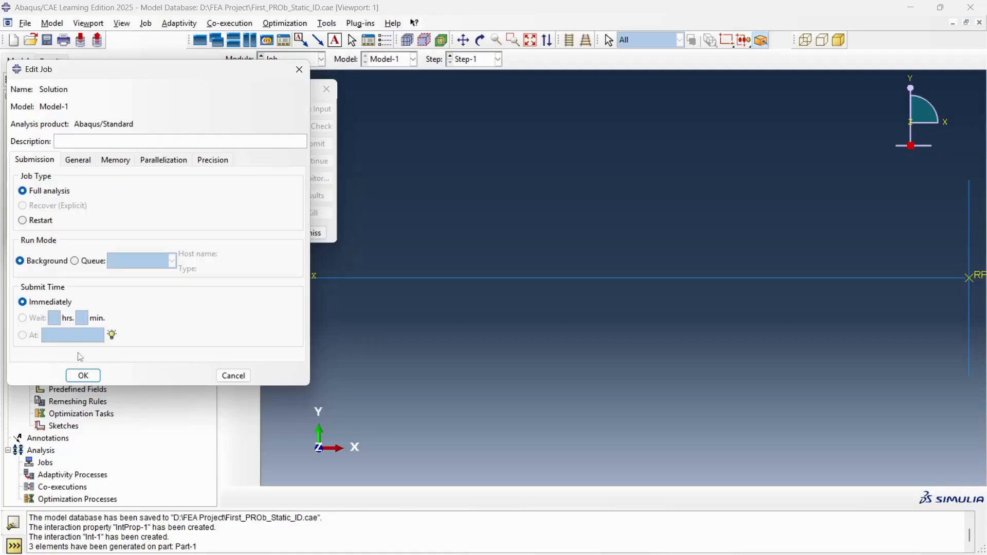
left_click(80, 382)
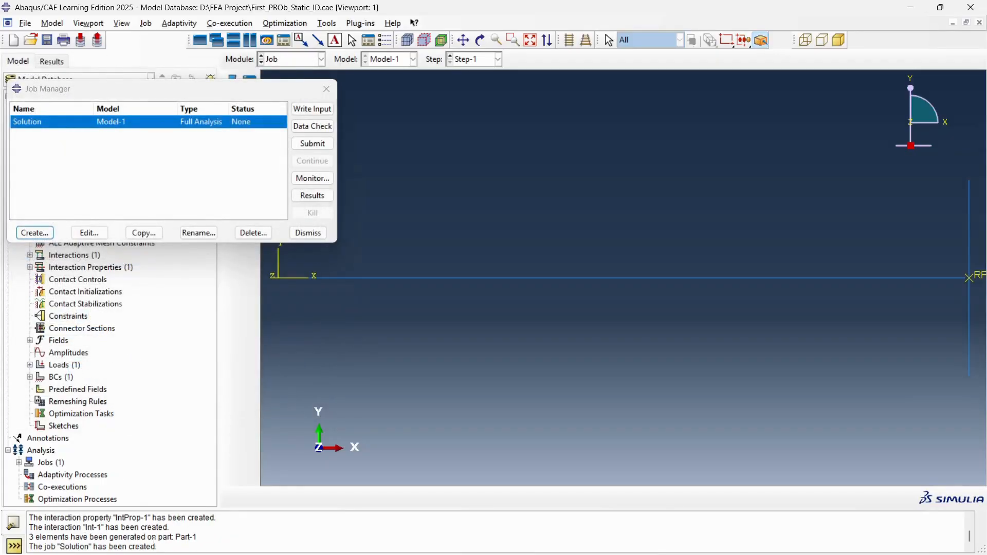
- Run a data check on the Solution job with the unmeshed Part-2 instance excluded, and read through the job messages
left_click(312, 126)
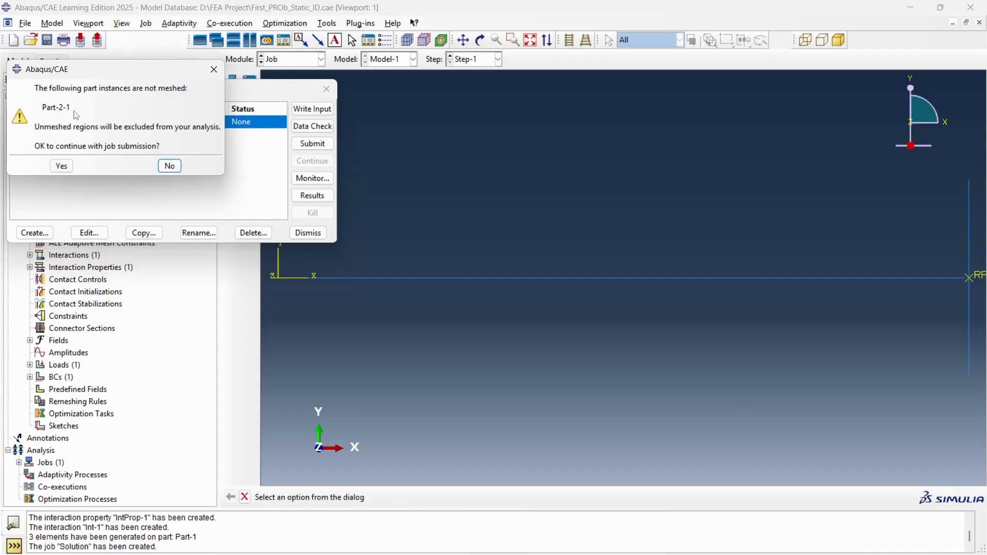
left_click(62, 167)
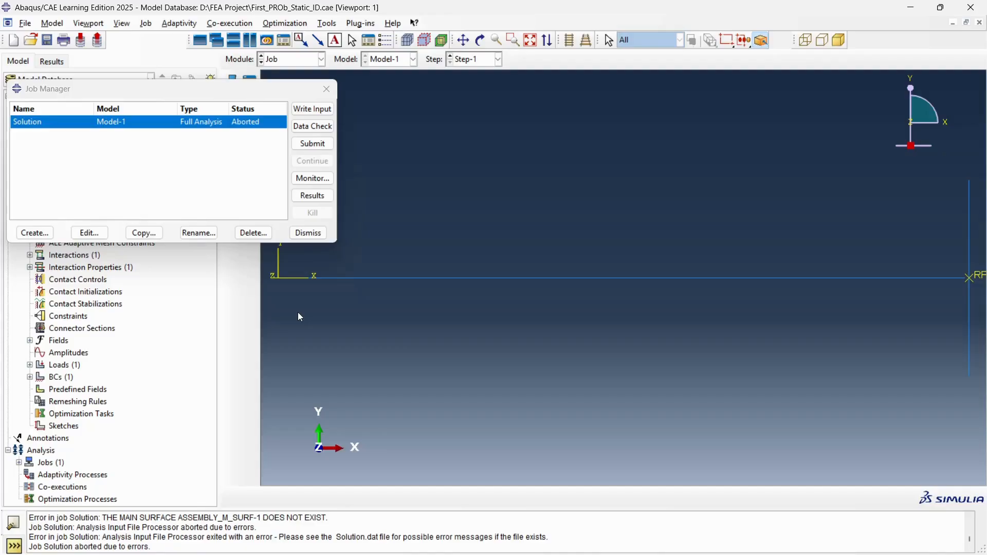
scroll(211, 543, "up", 5)
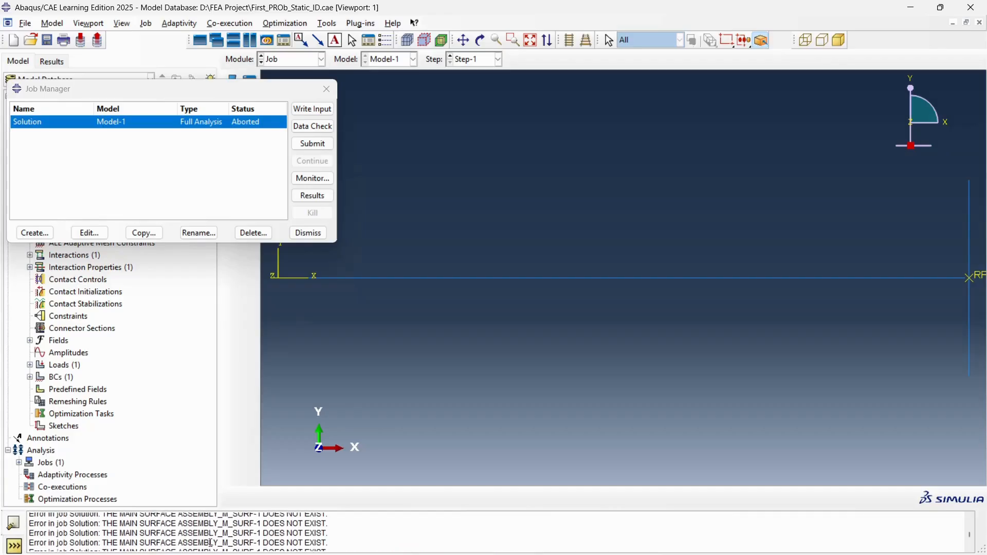
scroll(211, 543, "up", 3)
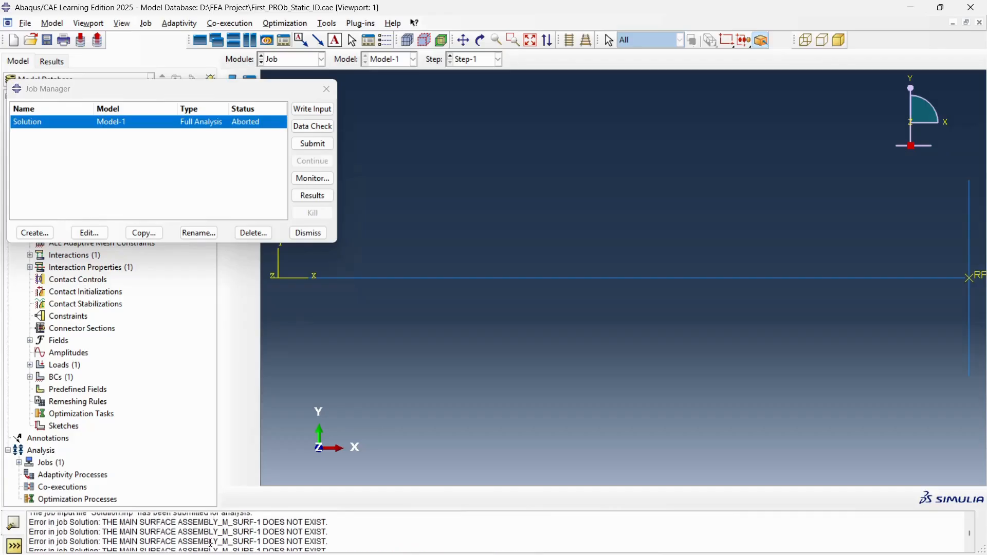
left_click(308, 233)
left_click(486, 60)
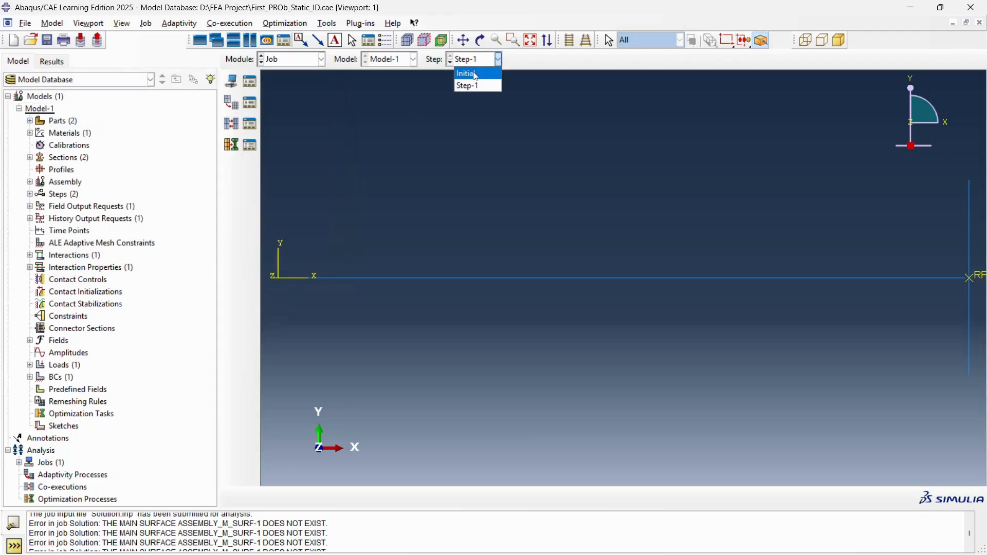
left_click(469, 85)
left_click(378, 59)
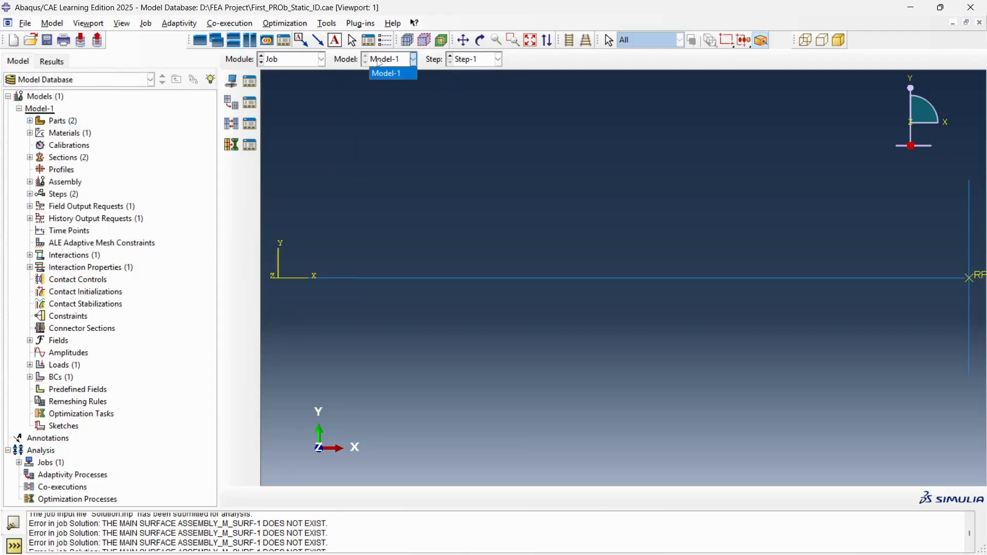
left_click(279, 53)
- Return to the Mesh module and set the meshing object to Part-2, the rigid wall
left_click(282, 57)
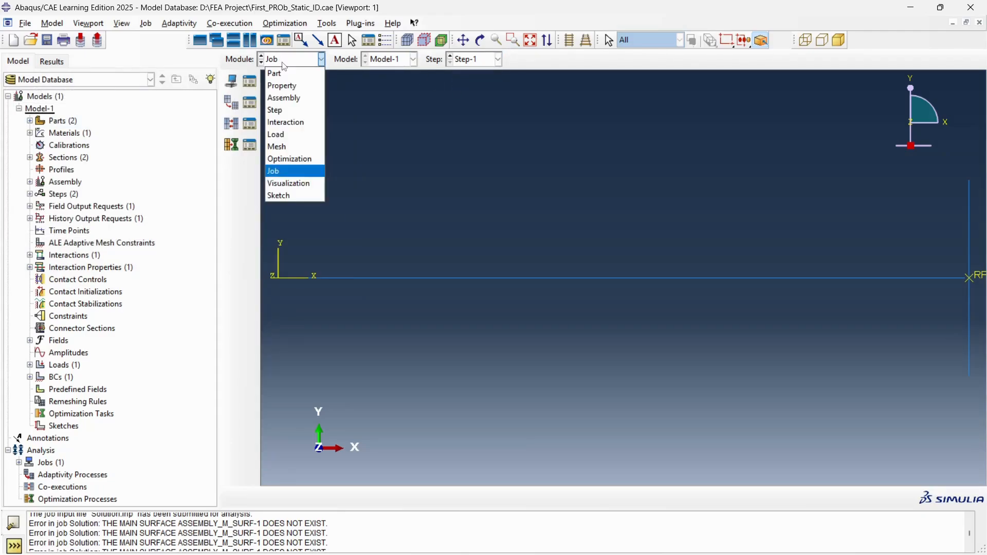
left_click(280, 147)
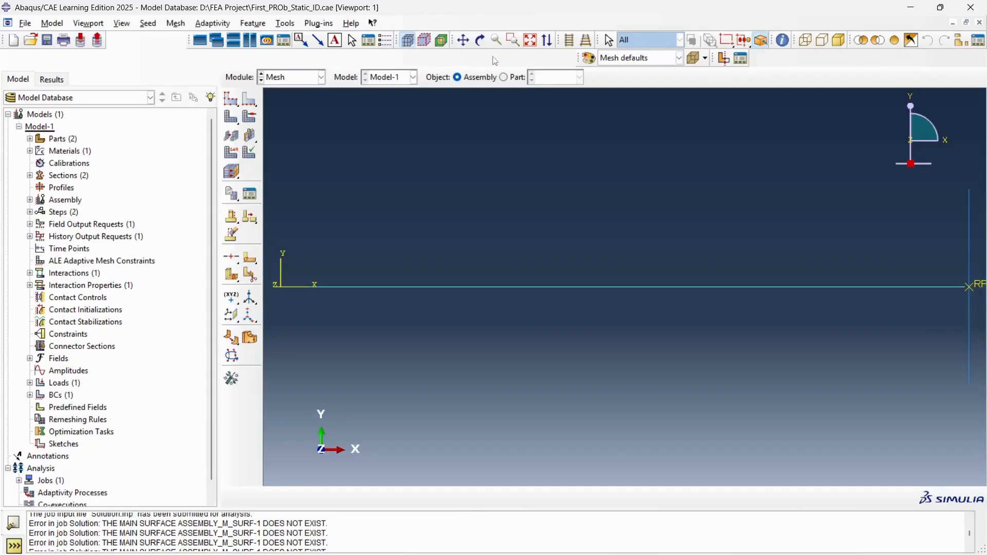
left_click(516, 77)
left_click(574, 79)
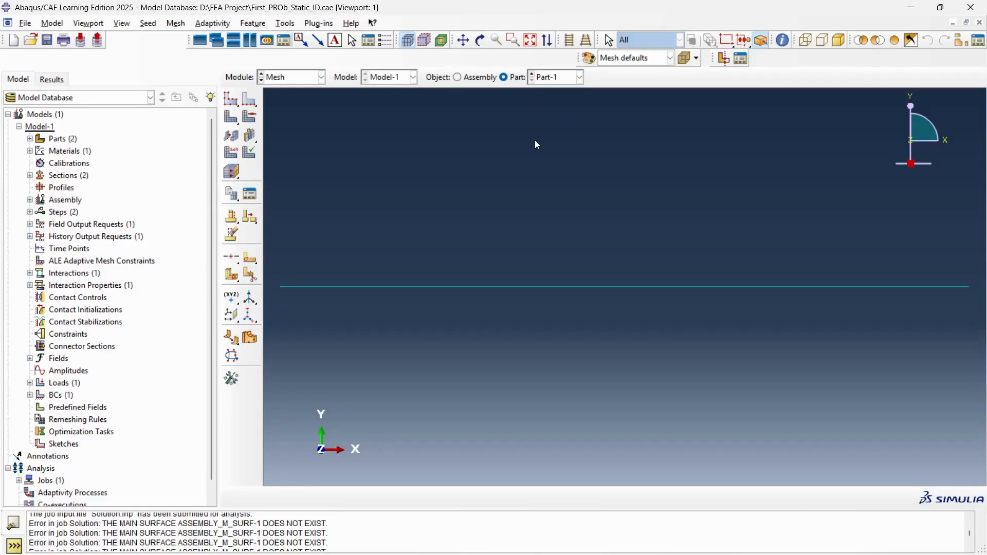
left_click(300, 82)
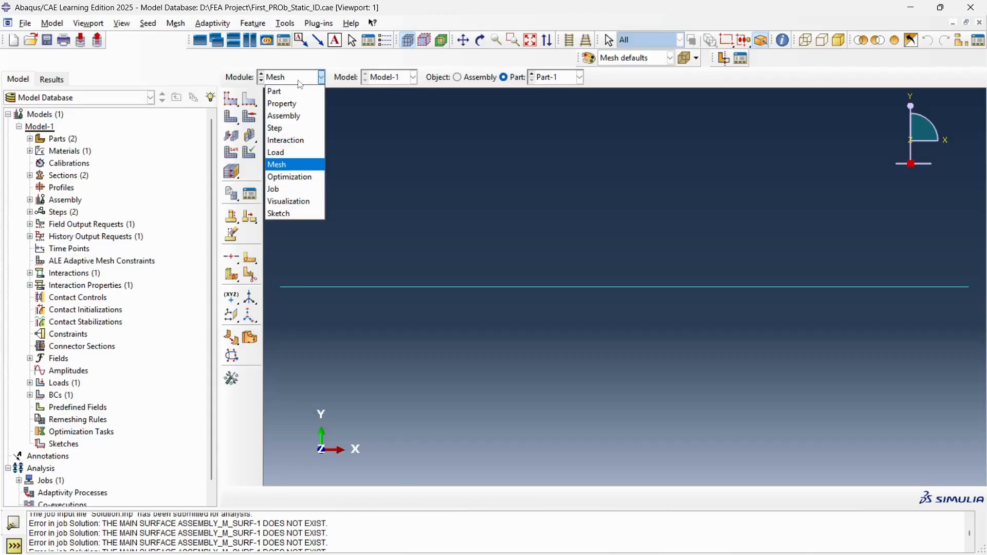
left_click(567, 88)
left_click(566, 78)
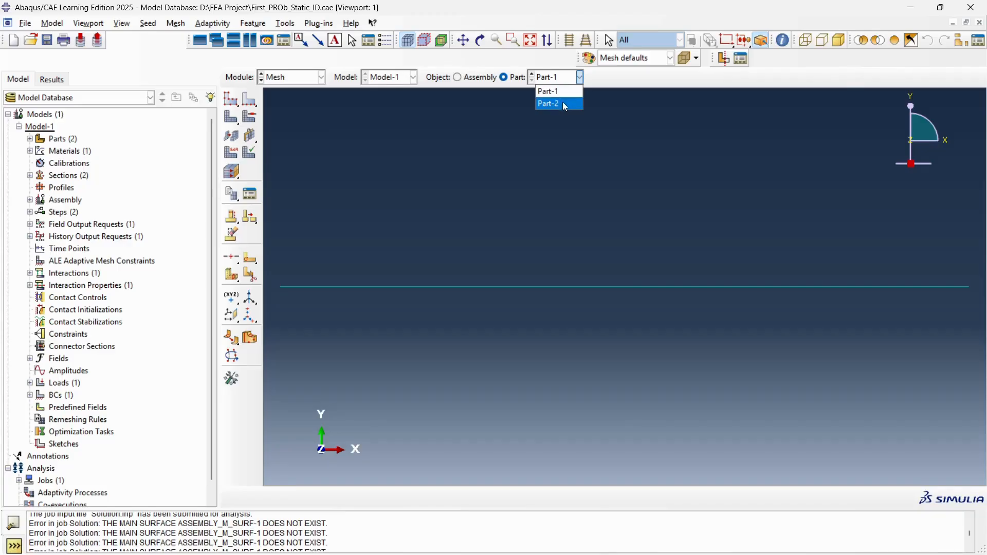
left_click(565, 105)
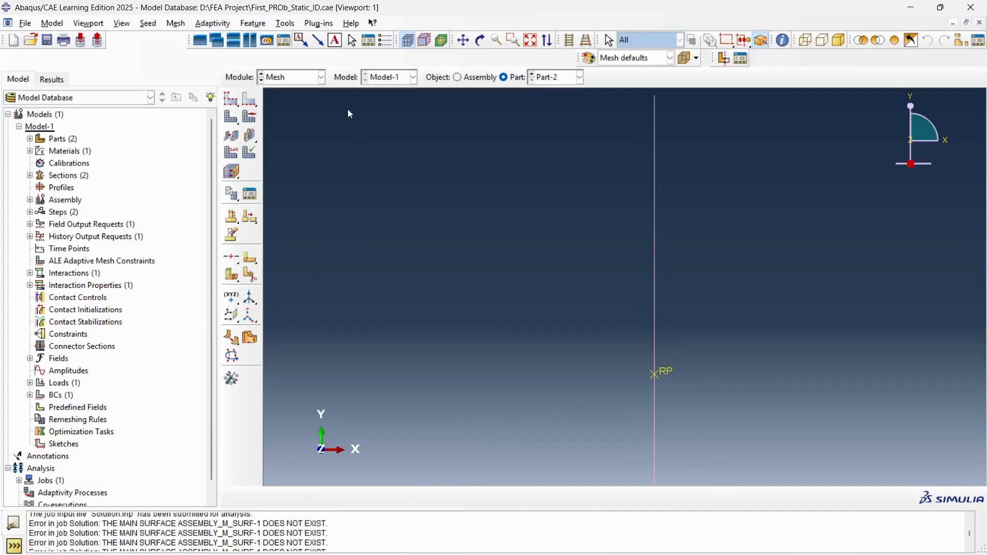
- Try the data check of the Solution job again in the Job module, allowing its existing job files to be overwritten
left_click(315, 77)
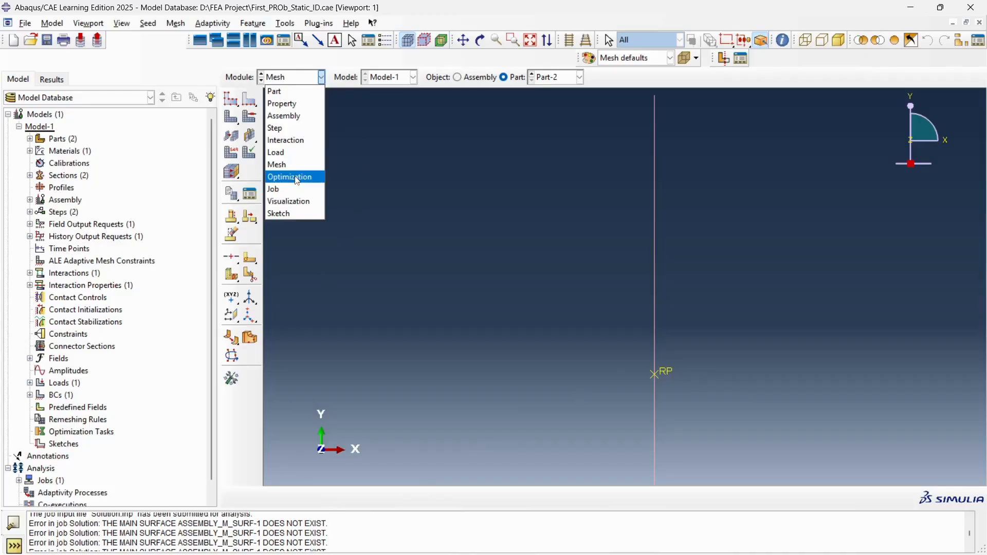
left_click(291, 188)
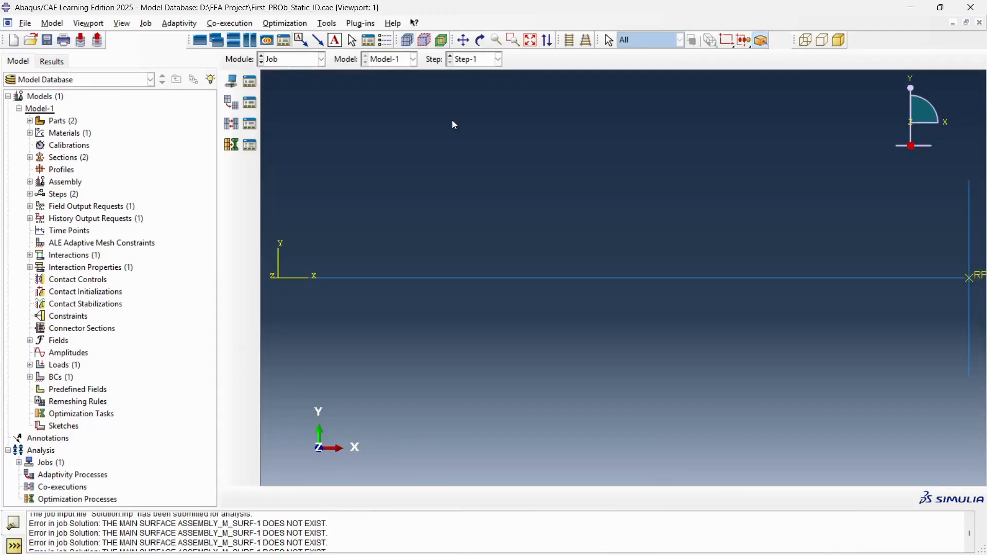
left_click(250, 81)
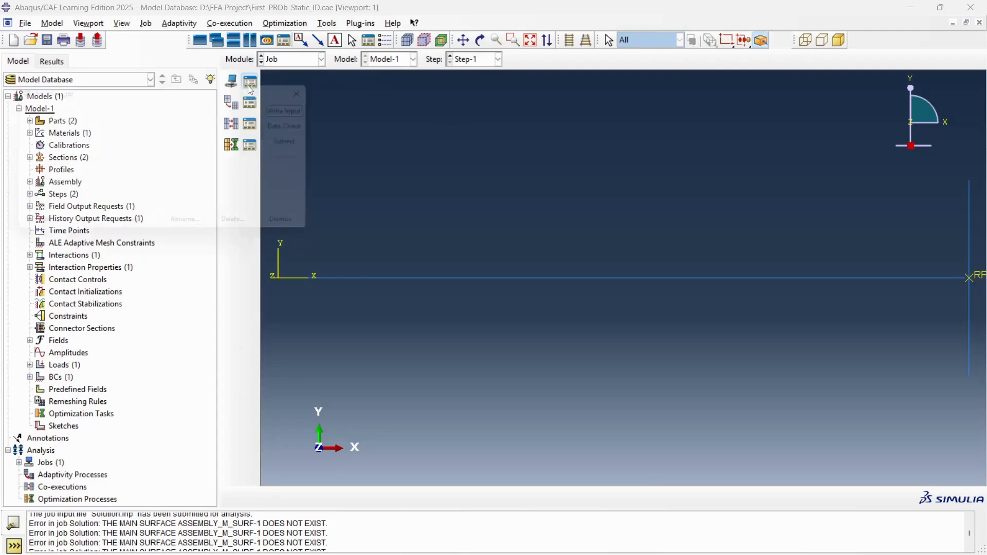
left_click(313, 127)
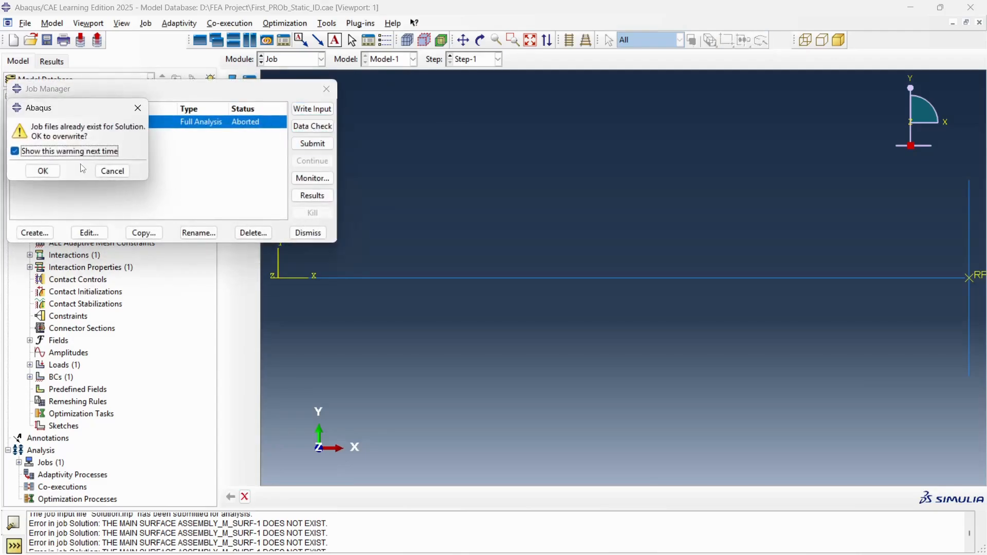
left_click(43, 171)
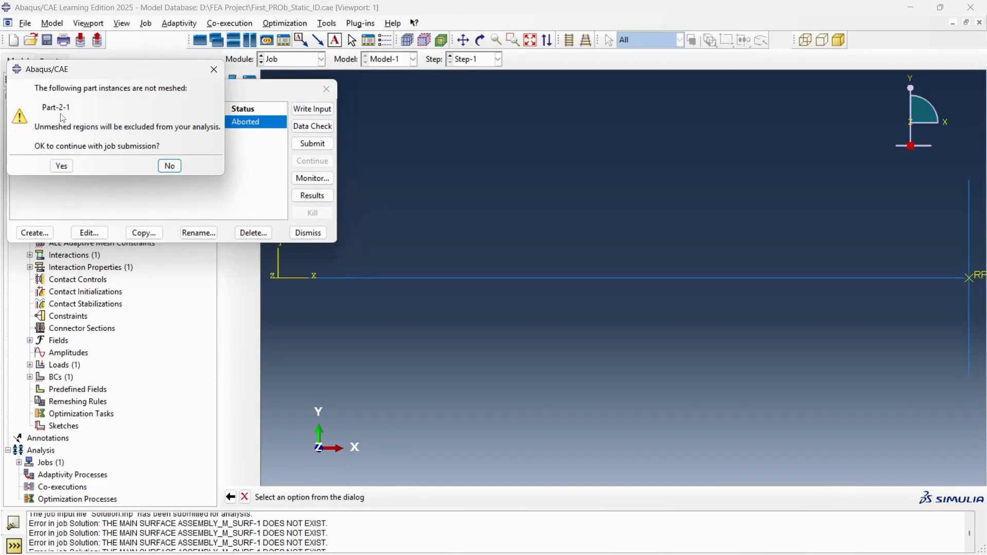
left_click(214, 69)
left_click(326, 89)
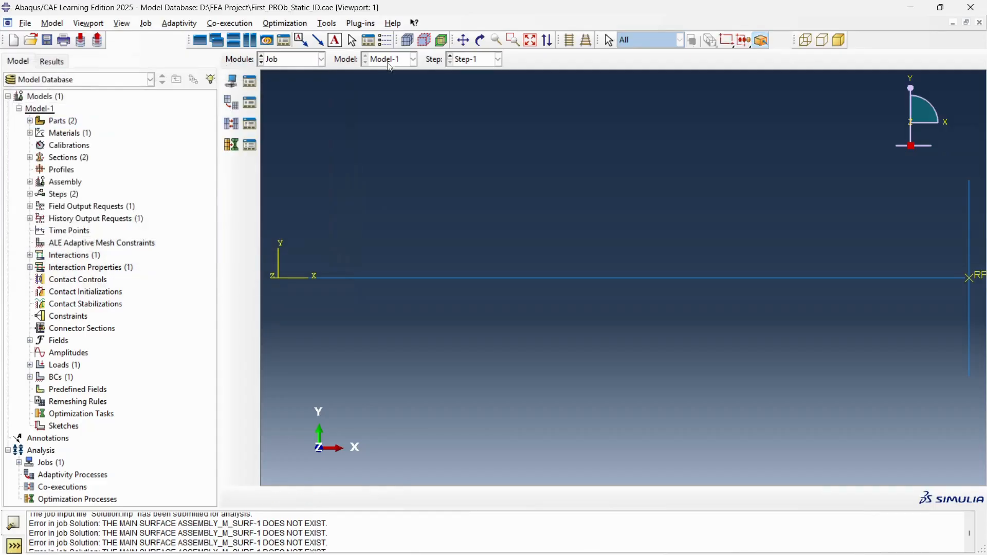
- Generate the mesh on Part-2, the rigid wall, in the Mesh module, working on the part instead of the dependent assembly
left_click(270, 64)
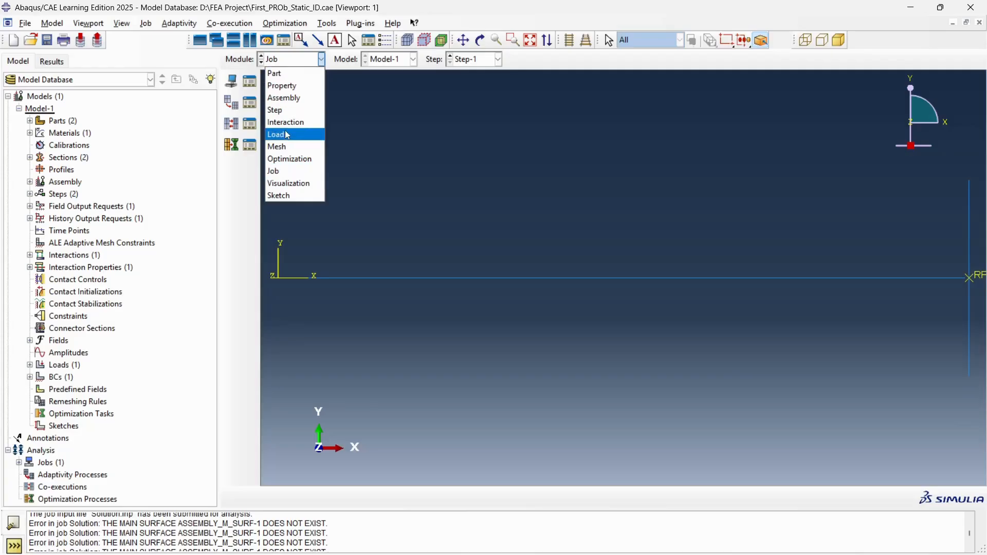
left_click(285, 147)
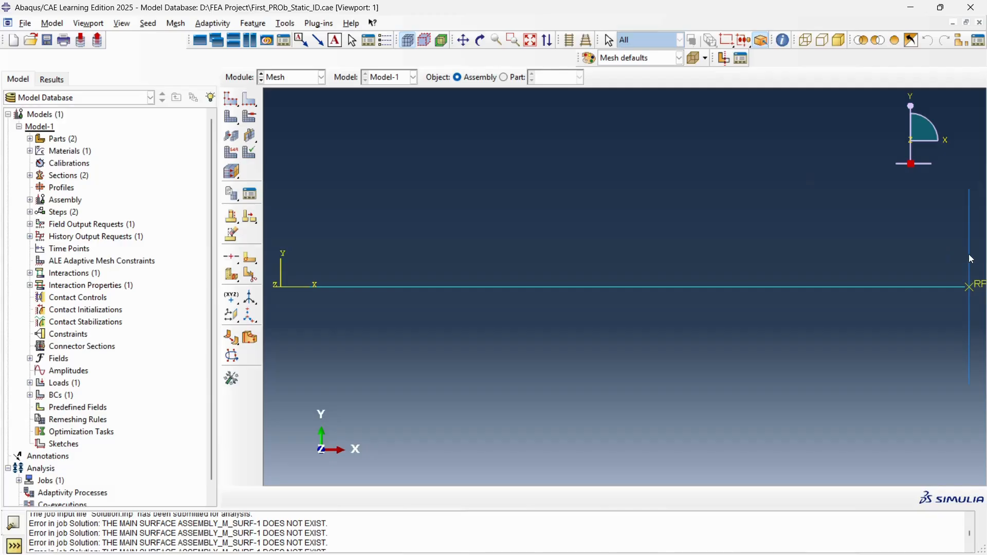
left_click(232, 117)
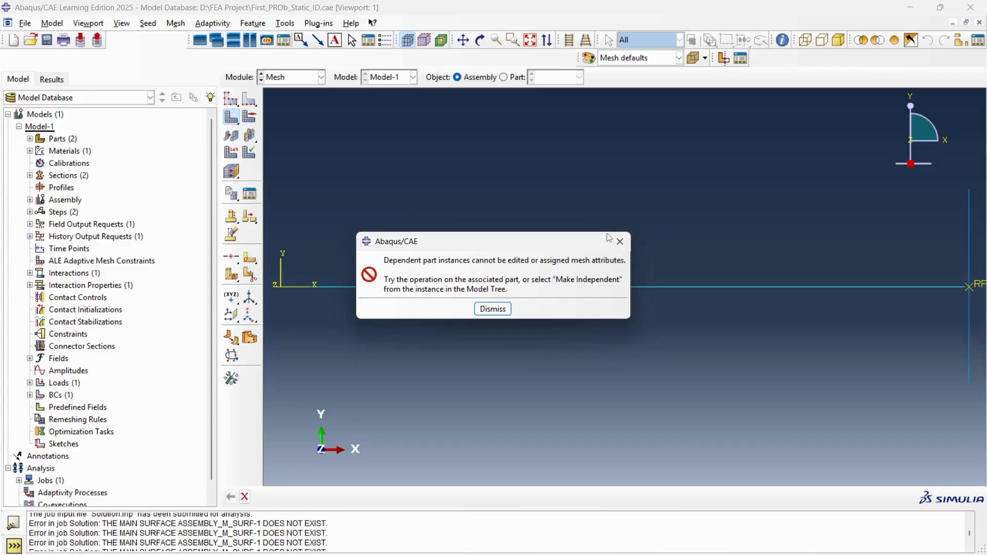
left_click(631, 247)
left_click(504, 77)
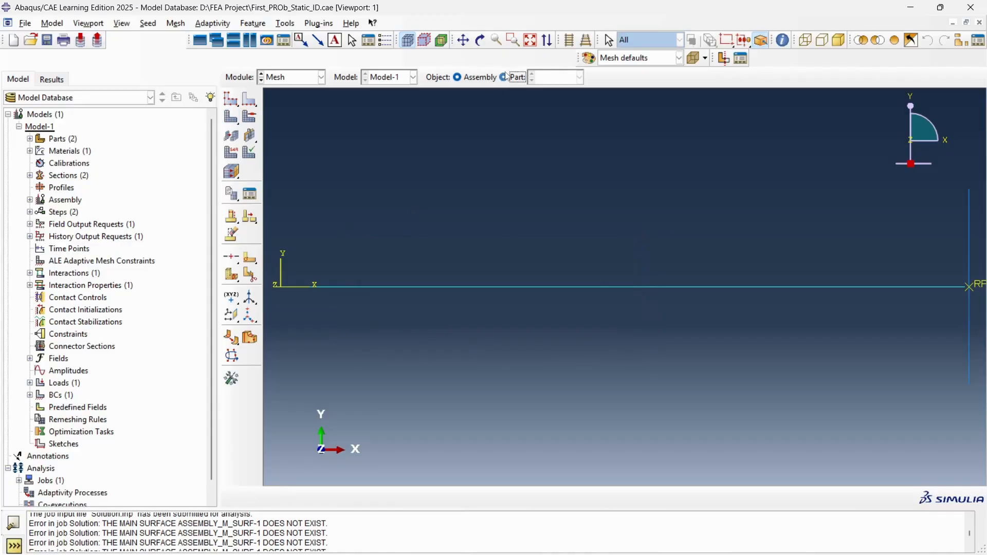
left_click(580, 77)
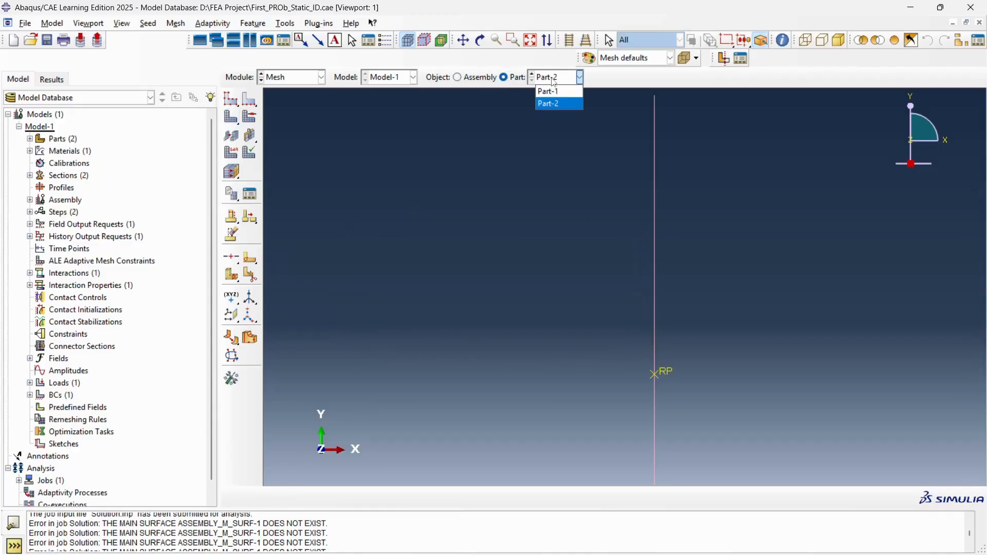
left_click(556, 105)
left_click(231, 116)
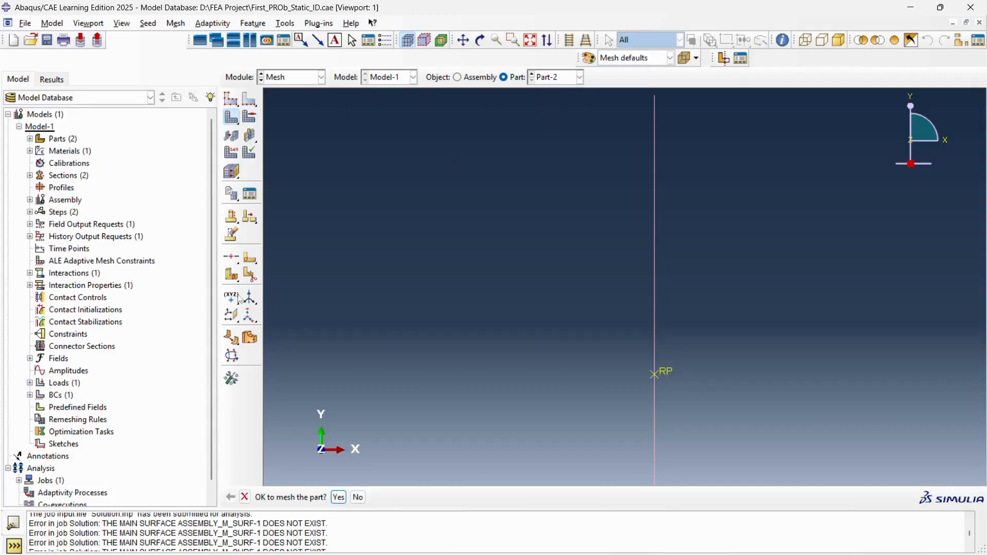
left_click(339, 497)
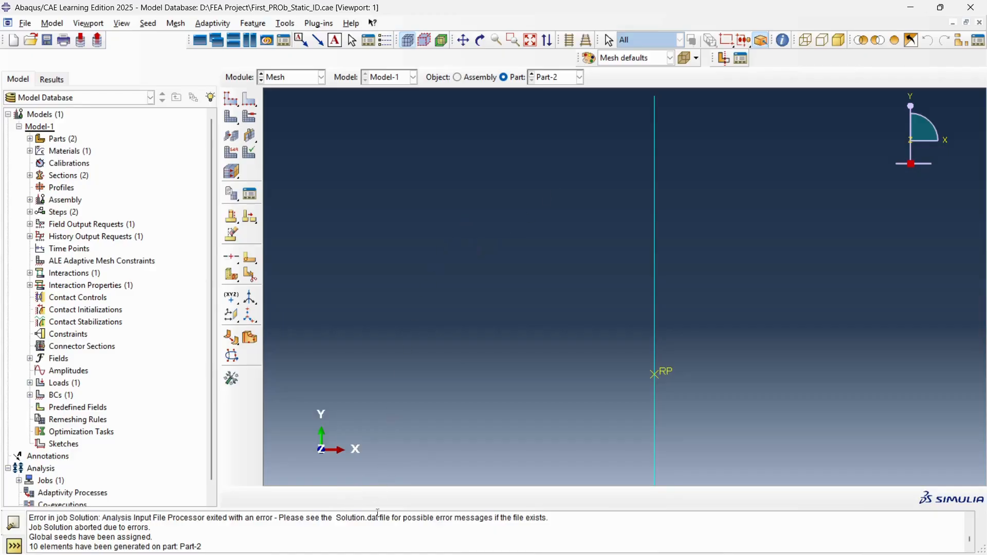
- Return to the Job module and rerun the data check of the Solution job, overwriting its existing job files
left_click(557, 78)
left_click(397, 84)
left_click(311, 78)
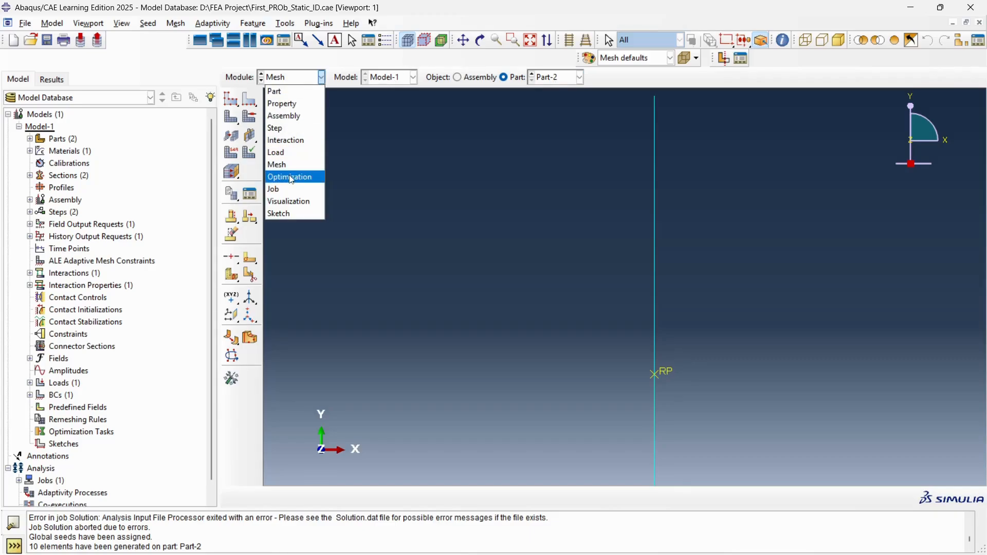
left_click(285, 189)
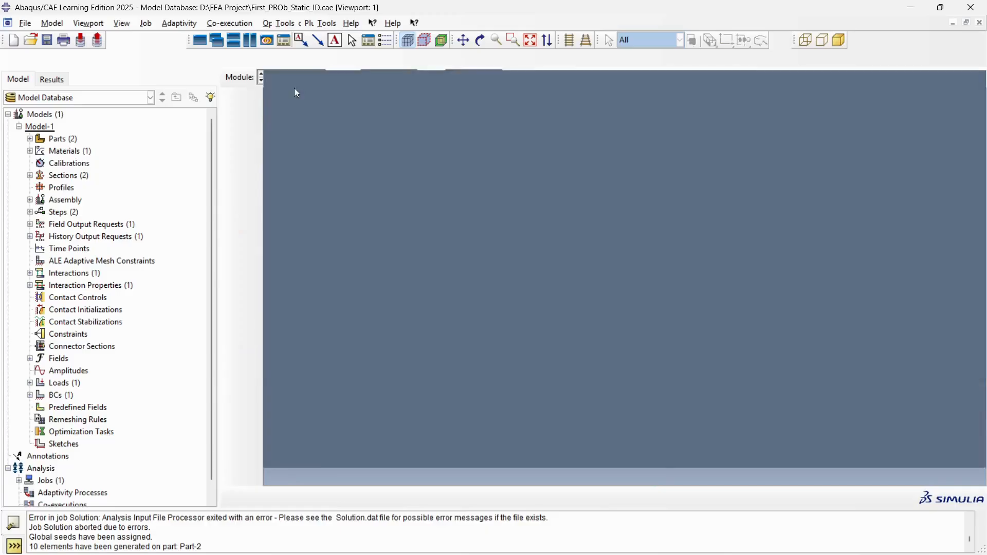
left_click(249, 80)
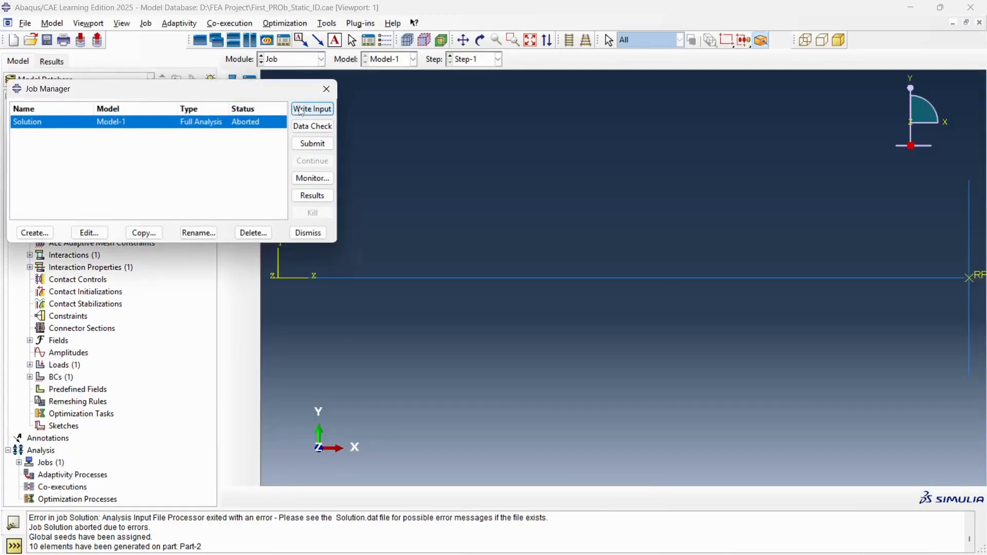
left_click(312, 144)
left_click(43, 171)
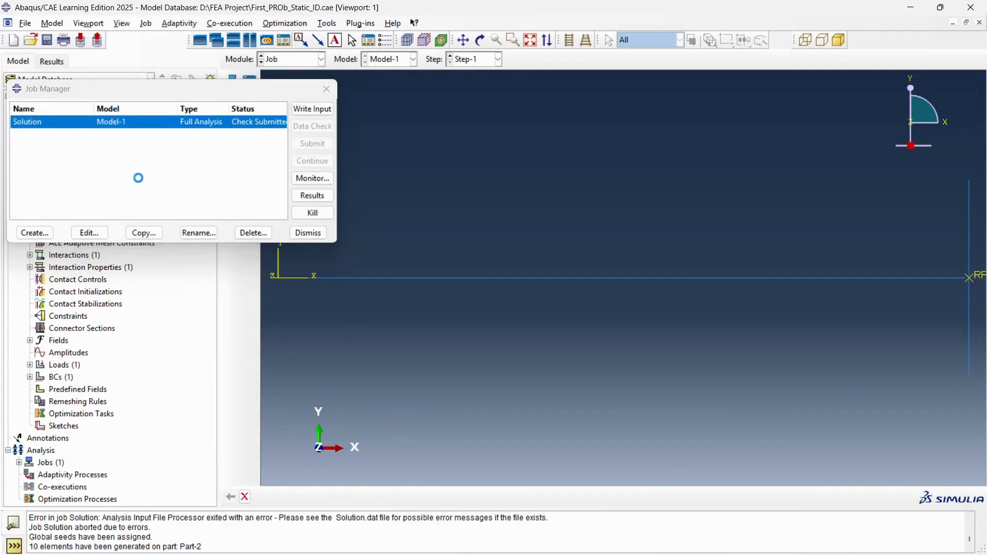
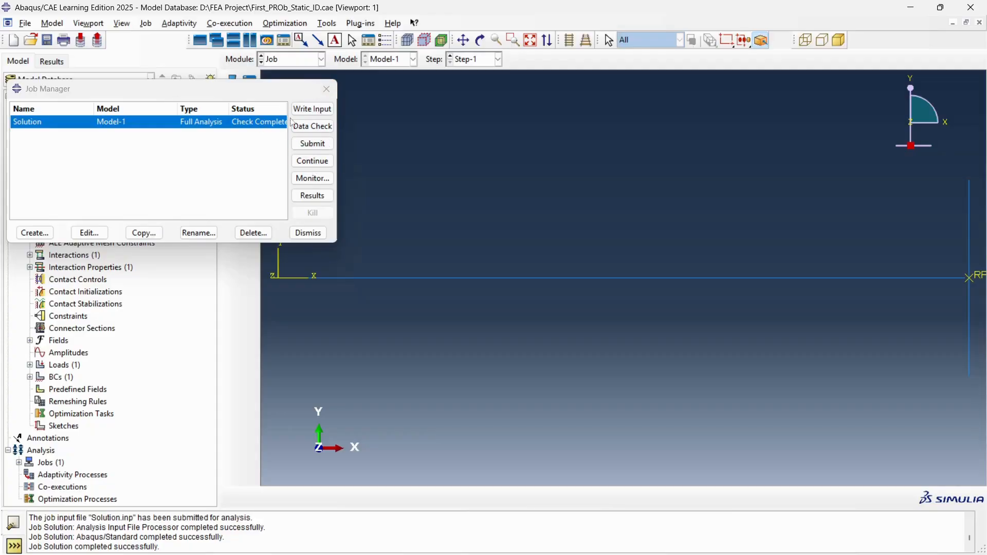
- Submit the Solution job for full analysis with its existing files overwritten, and open its results when the run ends
left_click(310, 145)
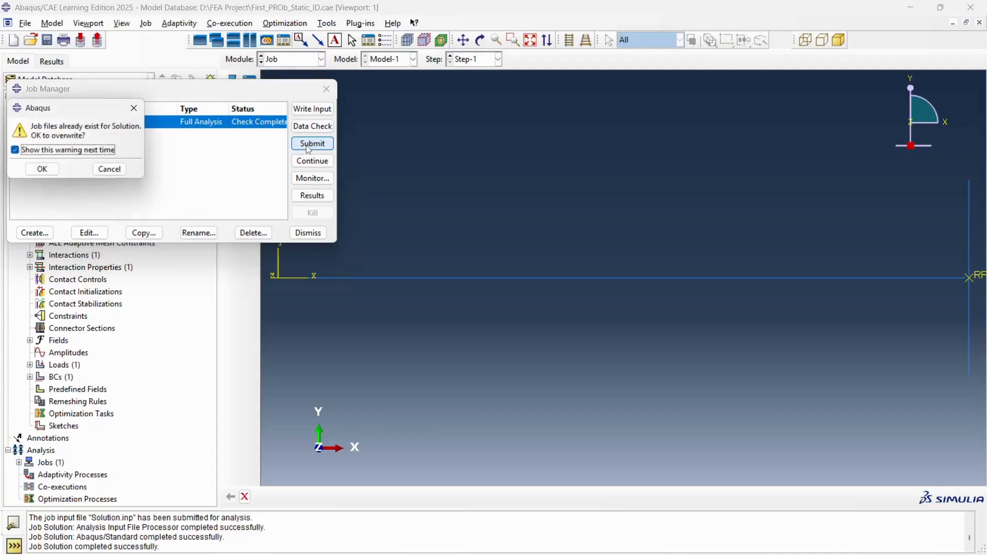
left_click(42, 170)
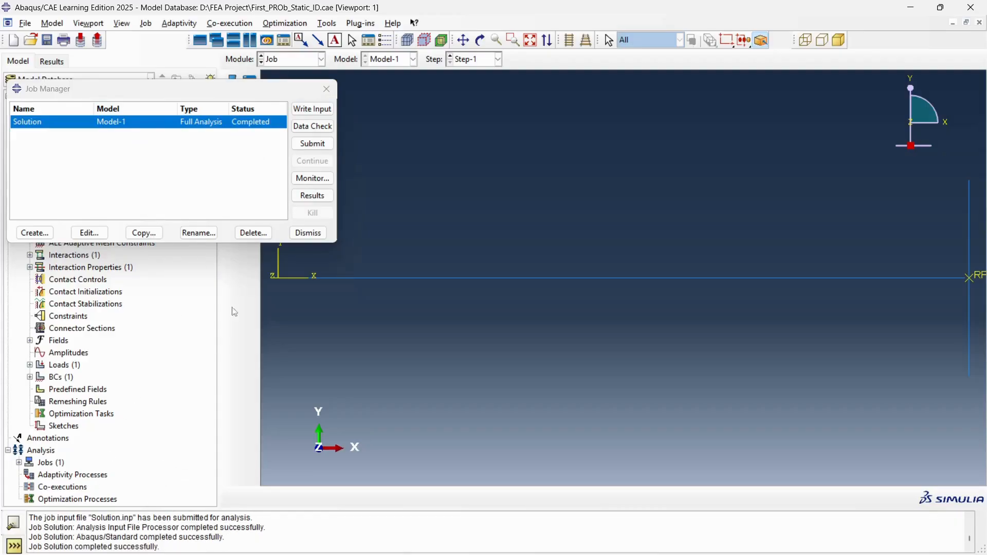
left_click(313, 195)
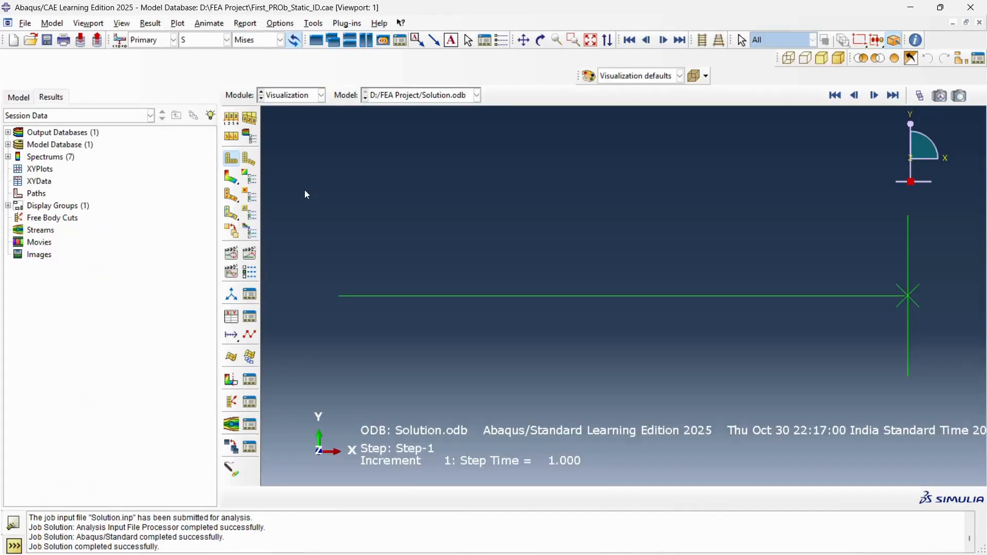
- Plot contours on the deformed bar and switch the displayed field output from S, Mises to displacement U, Magnitude
left_click(234, 180)
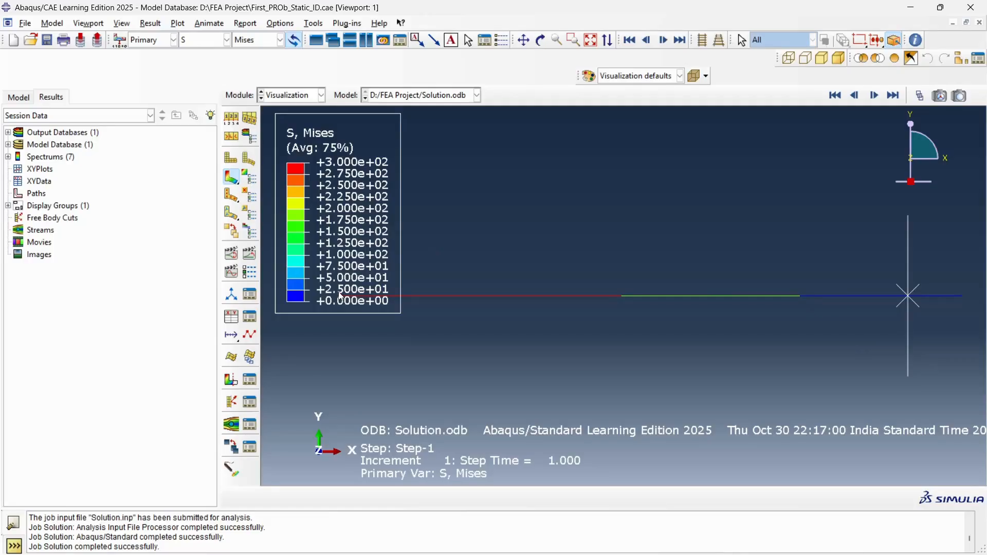
left_click(213, 41)
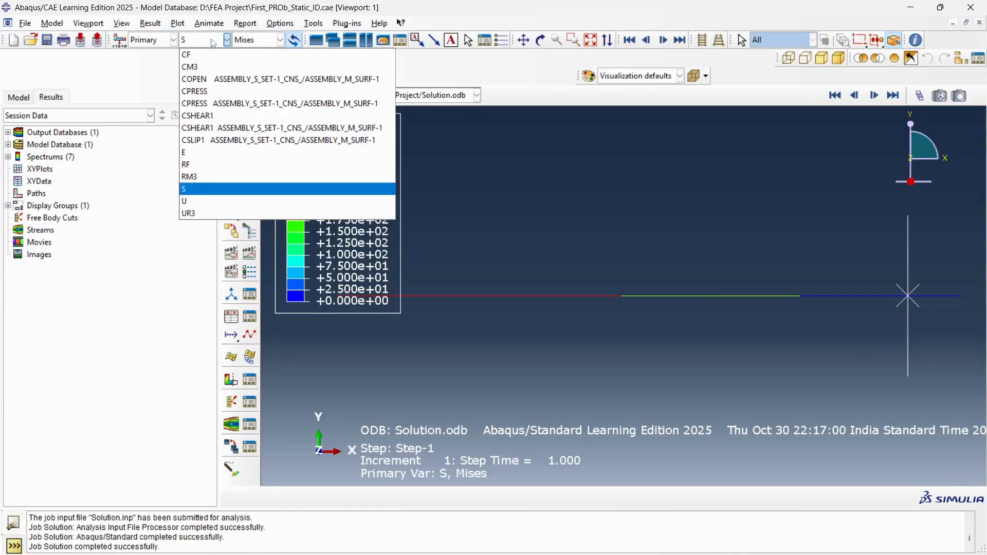
left_click(198, 201)
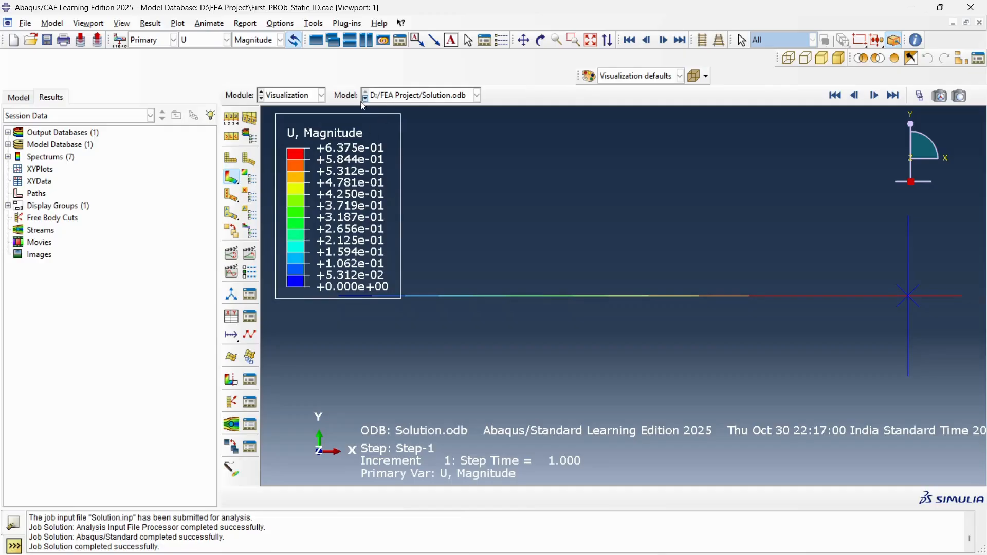
left_click(267, 43)
left_click(266, 44)
- Start a Probe Values query on U, Magnitude and set it to probe nodes instead of elements
left_click(312, 23)
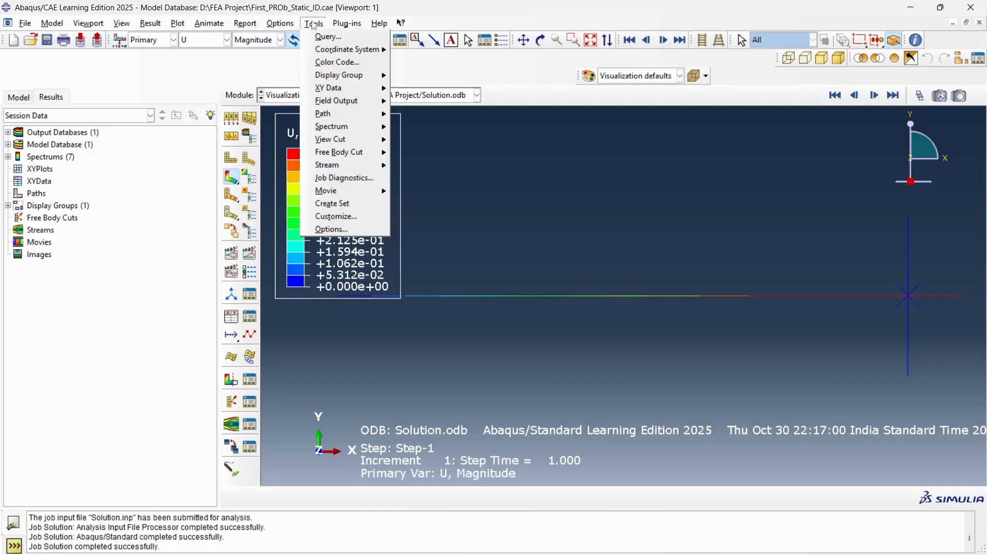
left_click(321, 37)
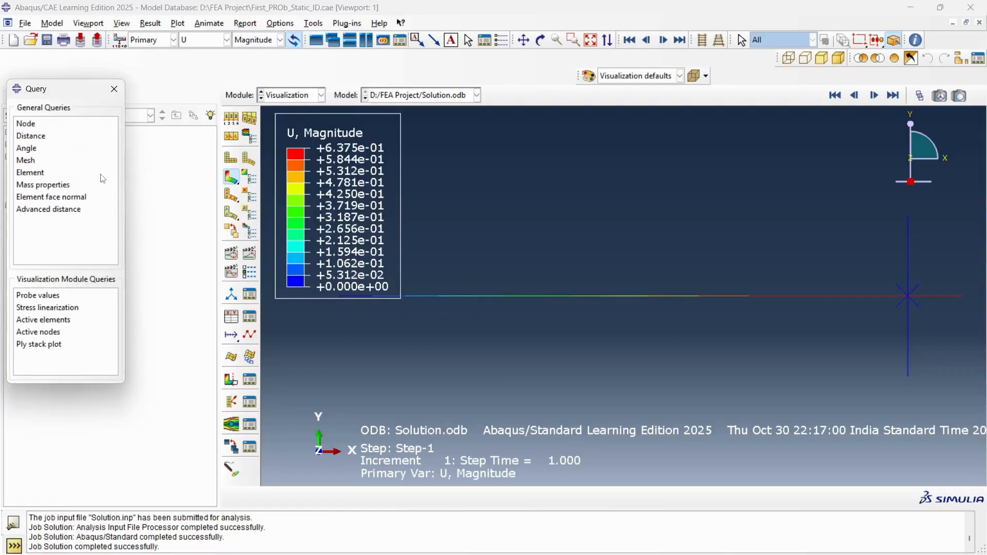
left_click(29, 124)
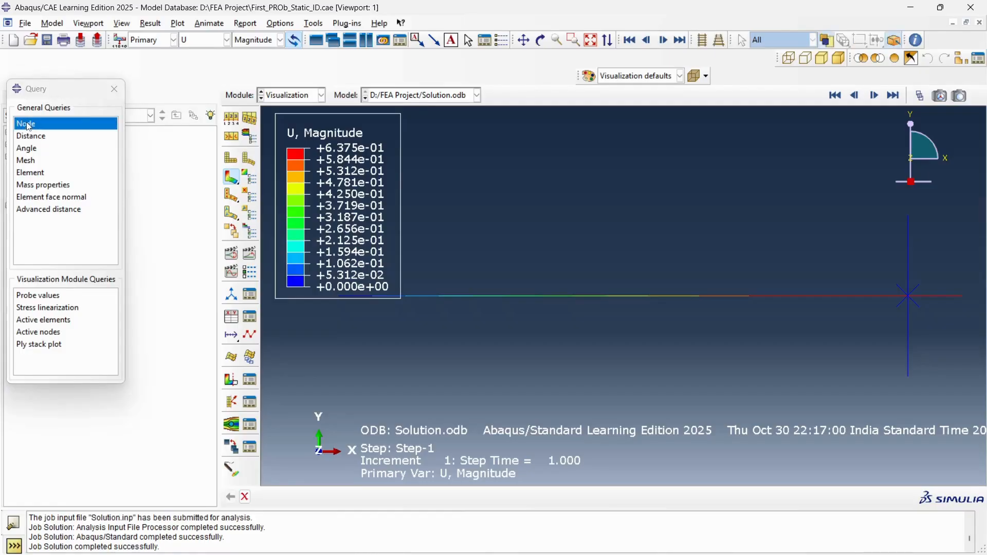
left_click(47, 296)
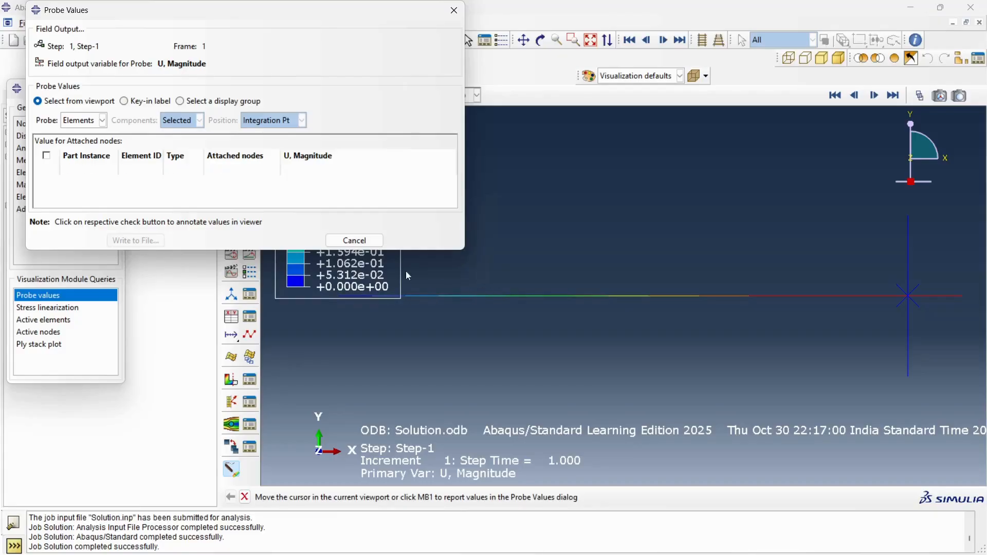
left_click(96, 121)
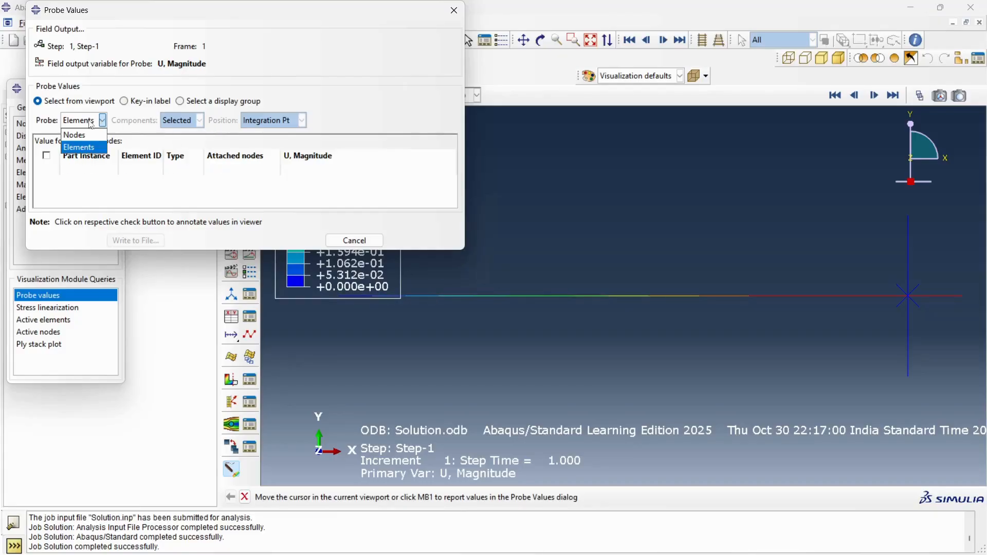
left_click(81, 134)
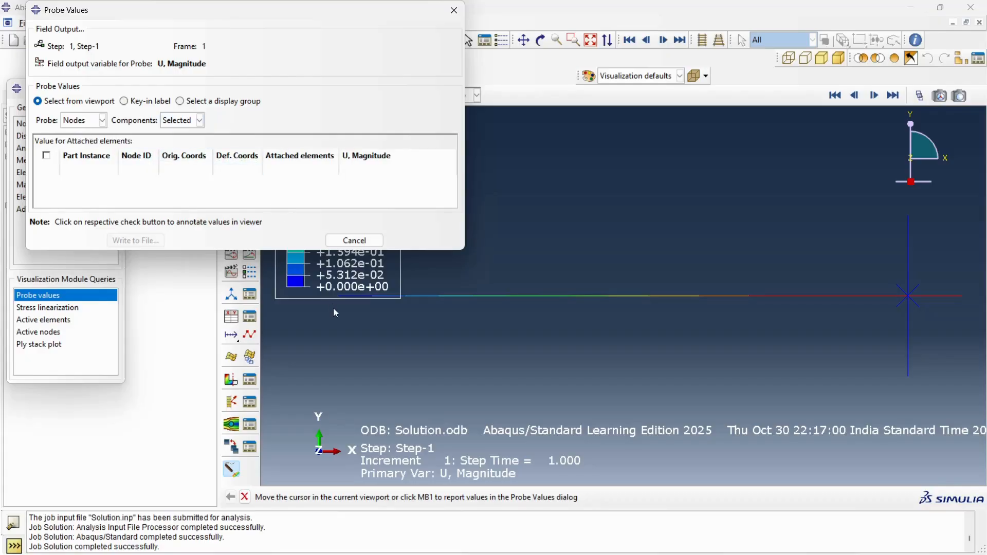
- Probe the displacement magnitude at all four nodes of the stepped bar and enlarge the list to show every row
mouse_move(343, 300)
left_click(339, 296)
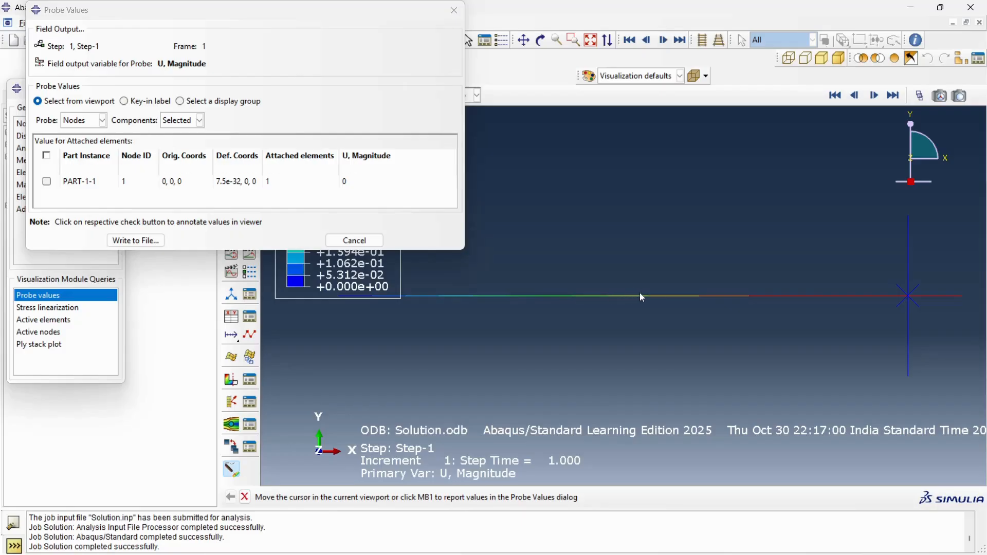
mouse_move(626, 296)
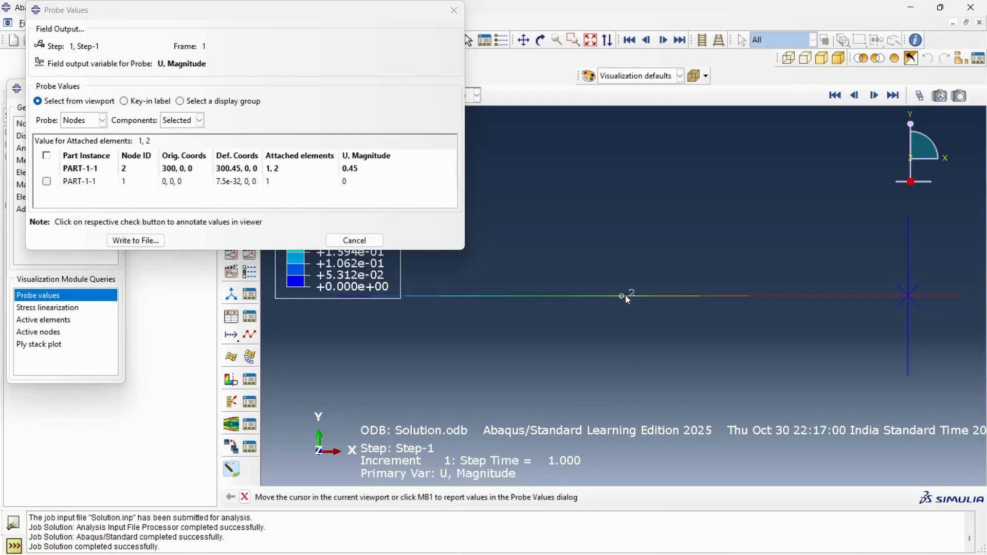
left_click(622, 296)
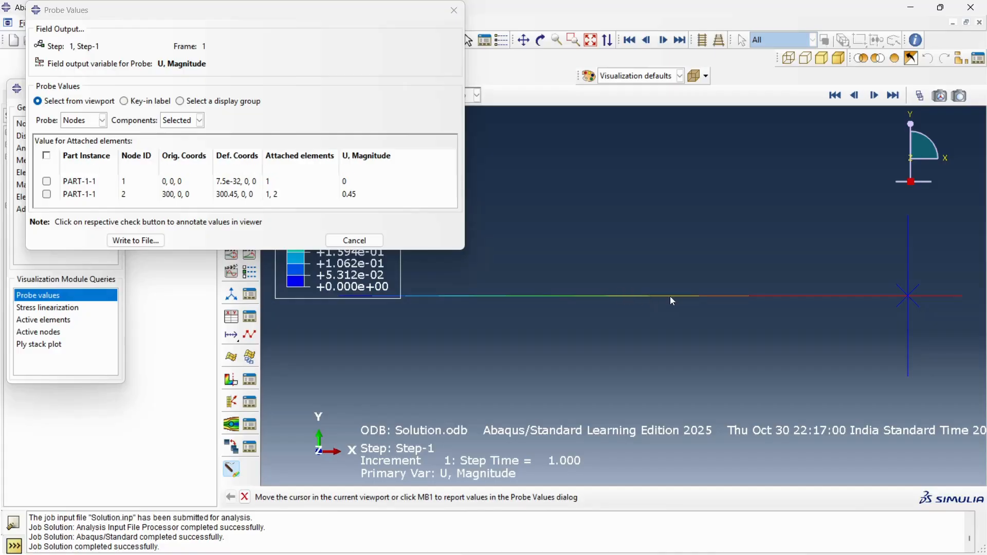
left_click(801, 296)
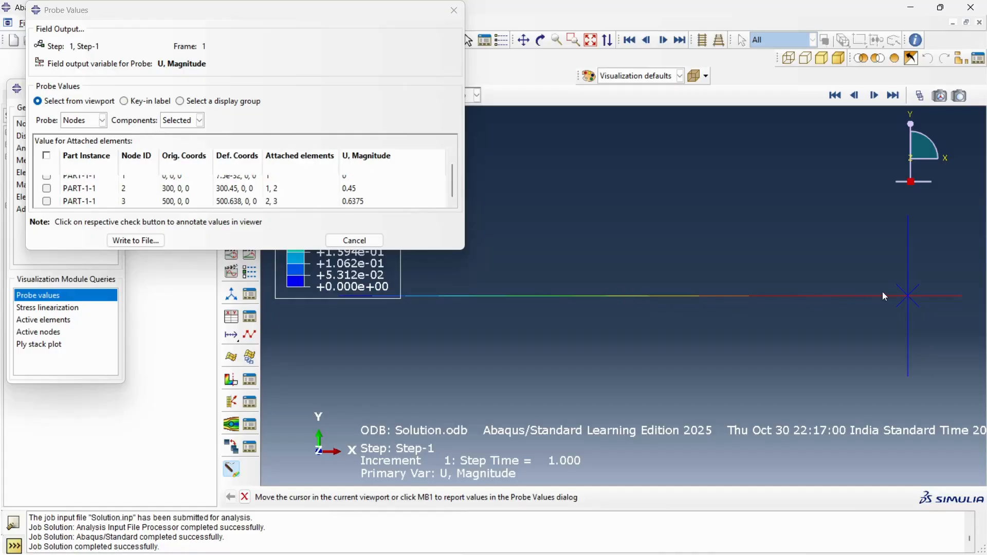
mouse_move(910, 295)
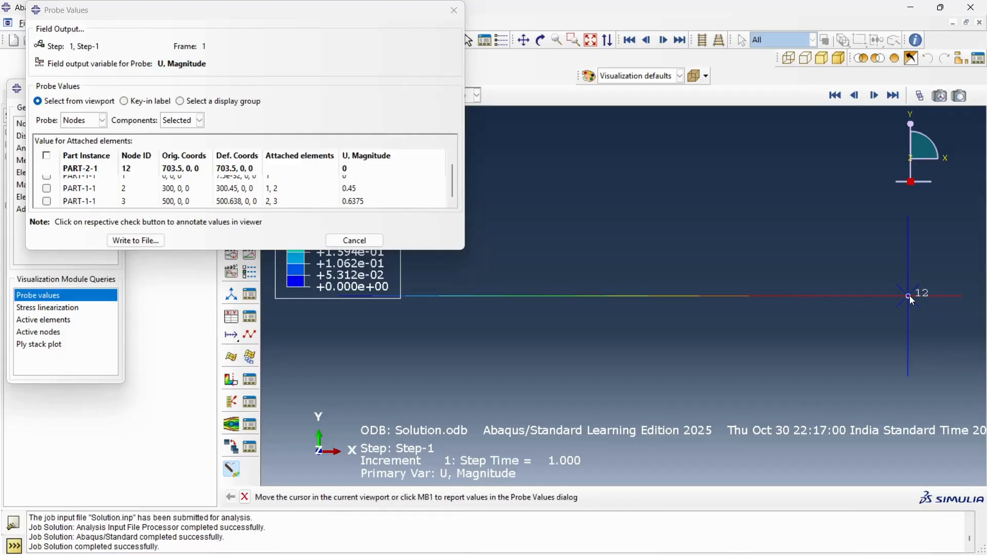
left_click(962, 298)
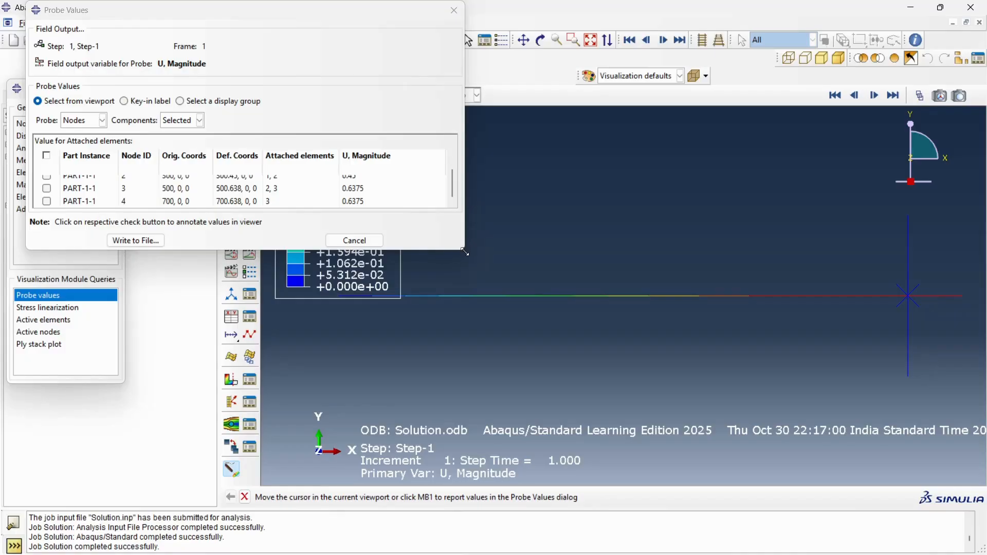
left_click_drag(465, 252, 561, 358)
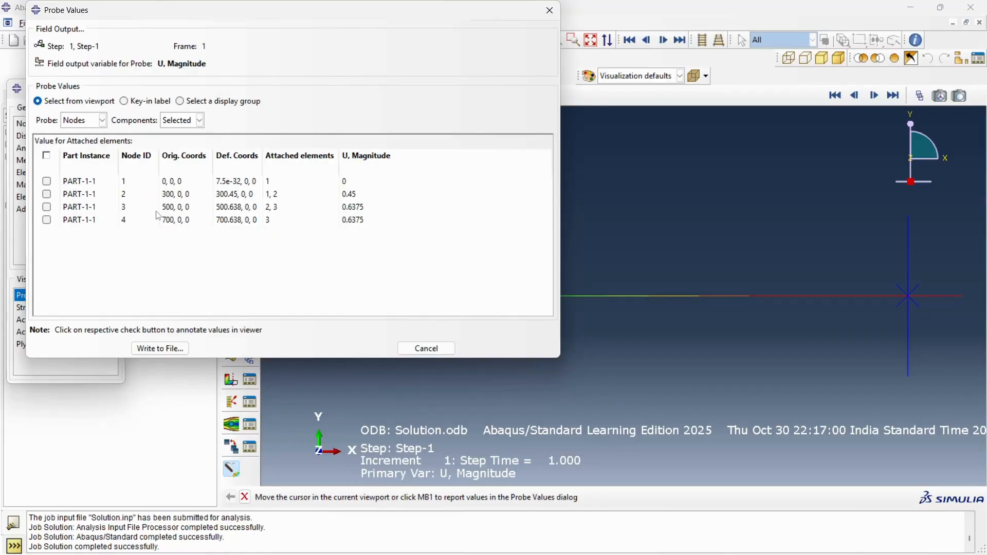
- Switch to the PDF report in Acrobat and highlight the summary line of nodal displacements U1 to U4
key("alt+Tab")
scroll(360, 359, "down", 15)
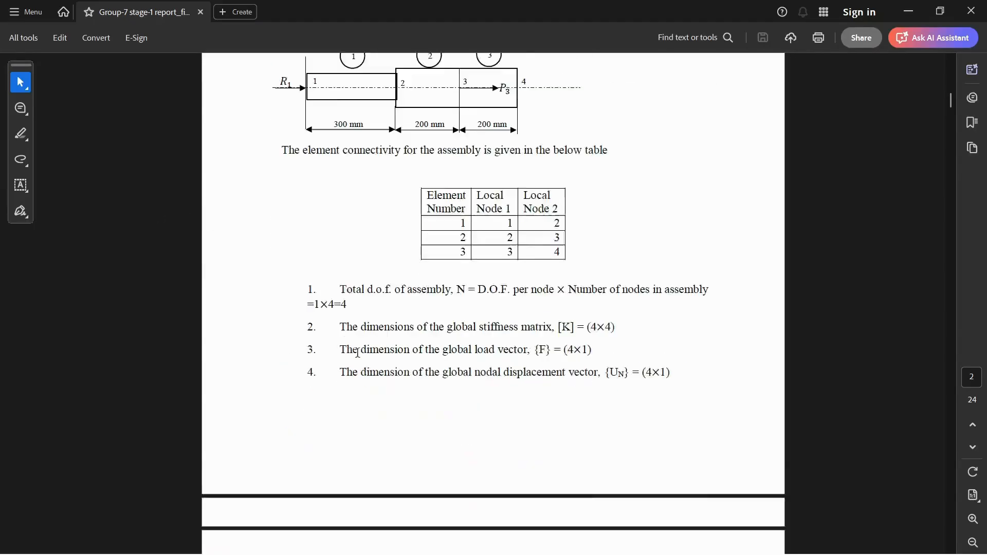
scroll(359, 353, "down", 20)
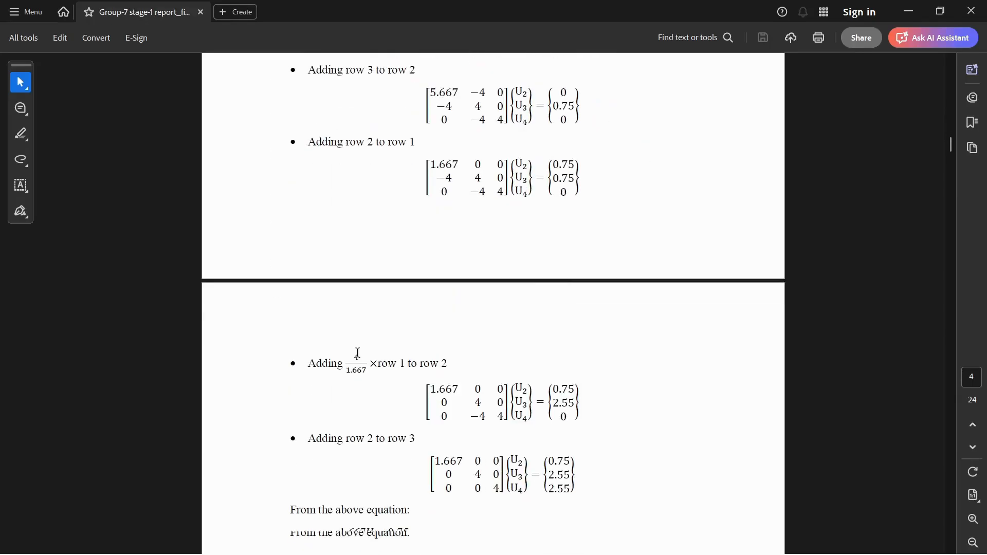
scroll(358, 352, "down", 12)
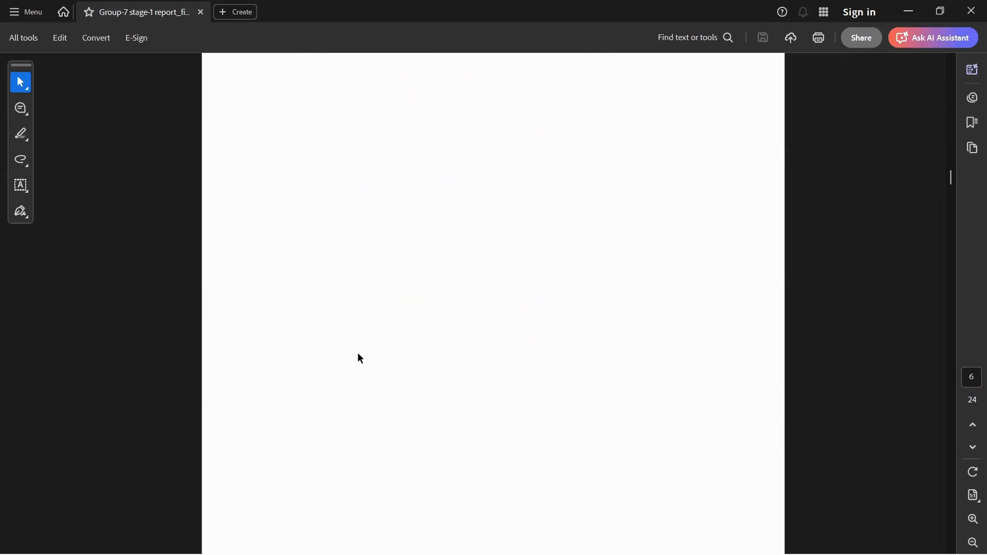
scroll(358, 354, "up", 15)
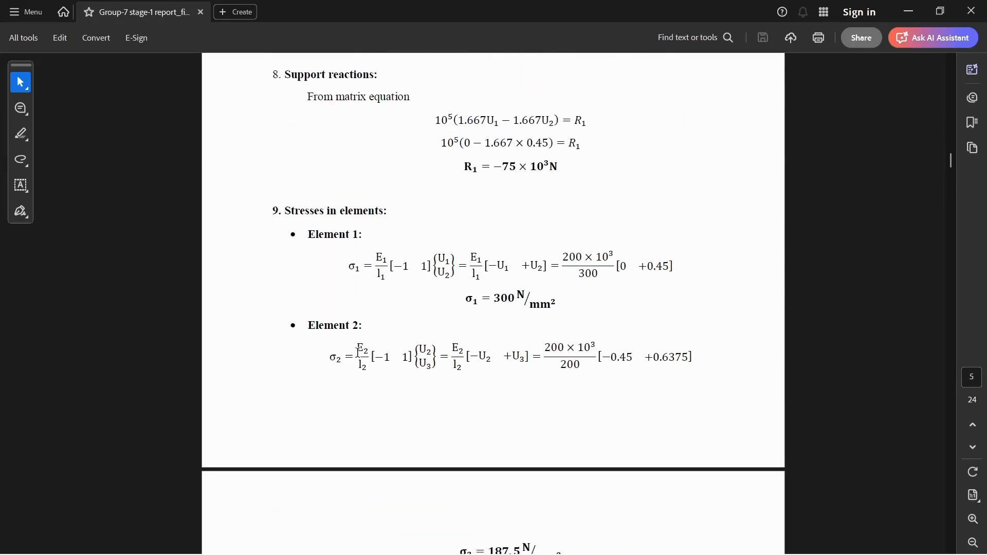
scroll(358, 353, "down", 5)
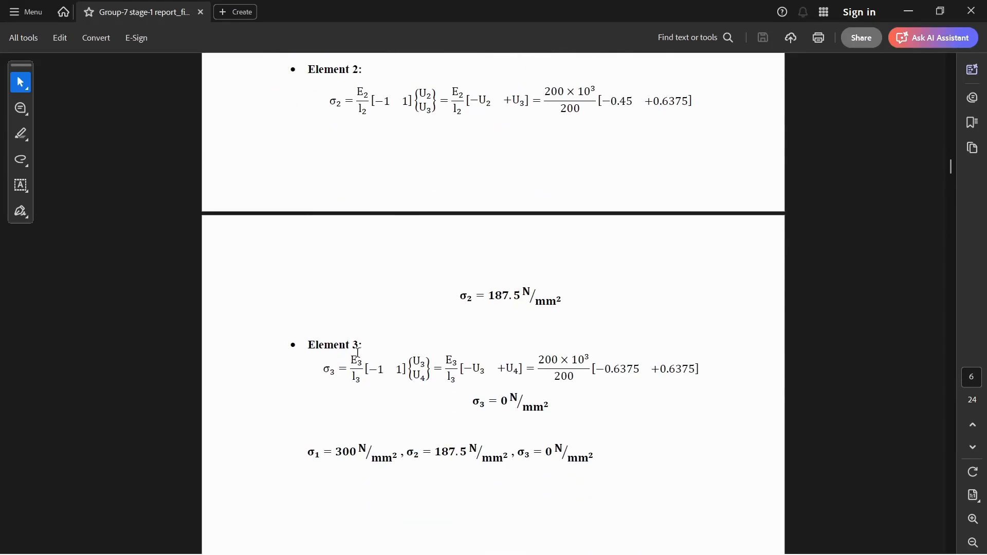
scroll(359, 354, "up", 10)
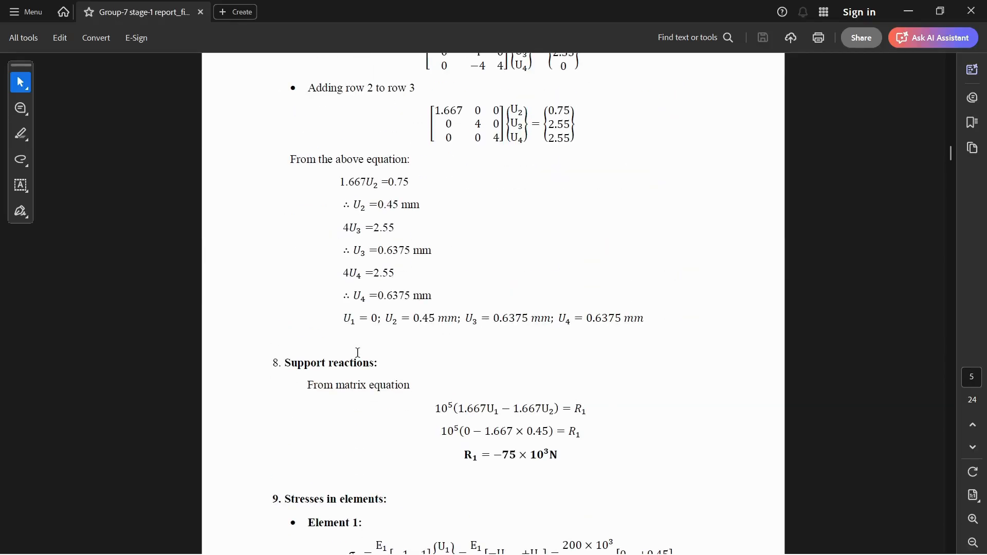
scroll(359, 353, "down", 1)
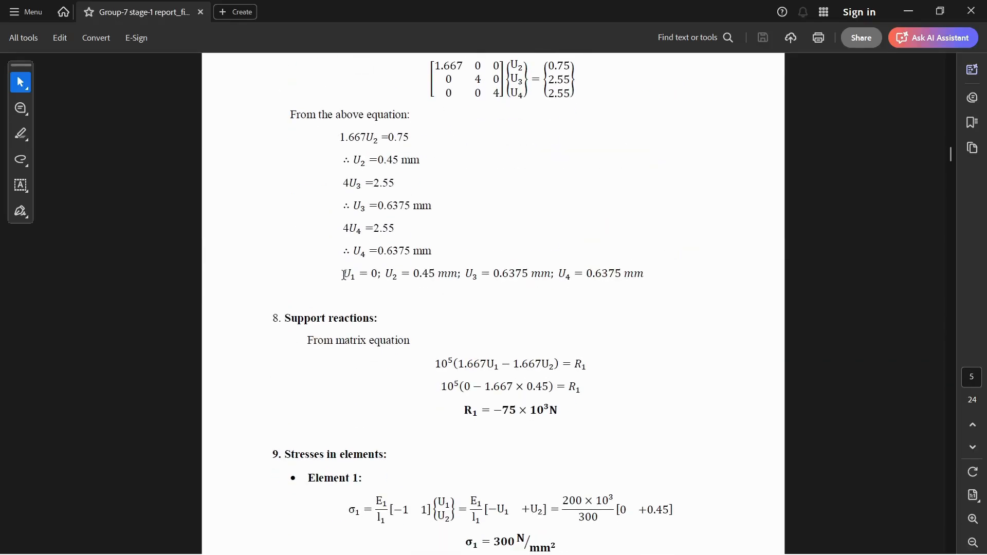
left_click_drag(344, 275, 653, 274)
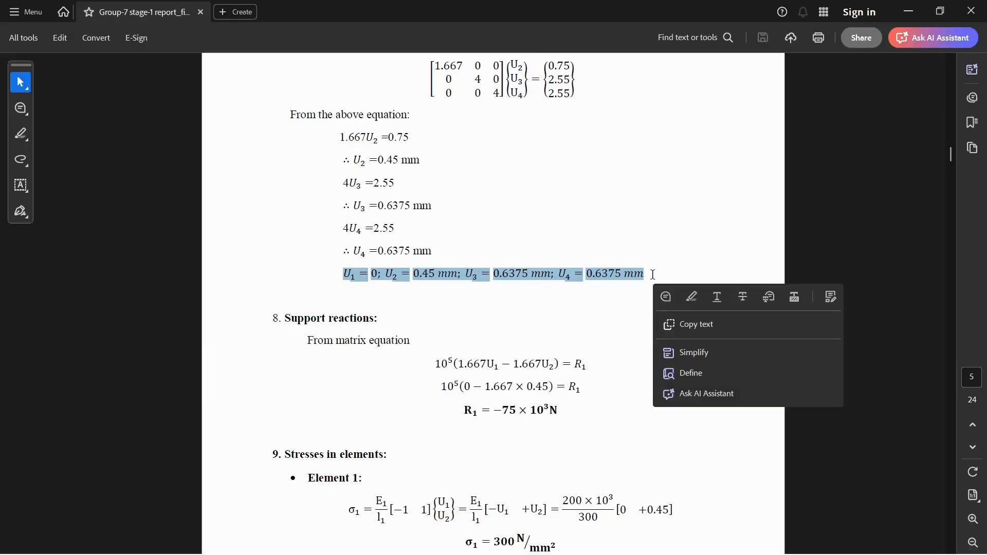
left_click(691, 303)
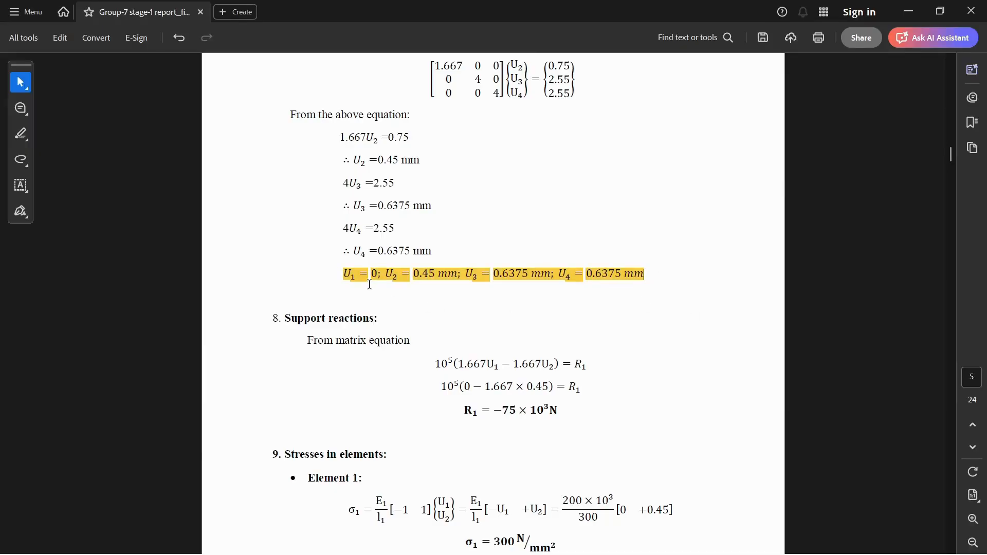
- Compare the probed nodal displacements with the report's values, and close the displacement probe in Abaqus/CAE without writing its values to a file
key("alt+Tab")
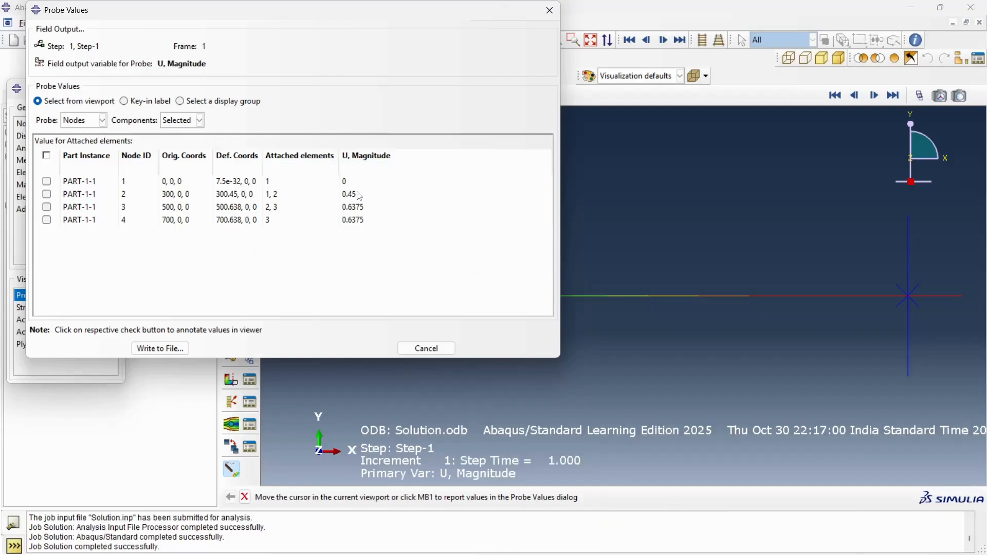
key("alt+Tab")
left_click(430, 350)
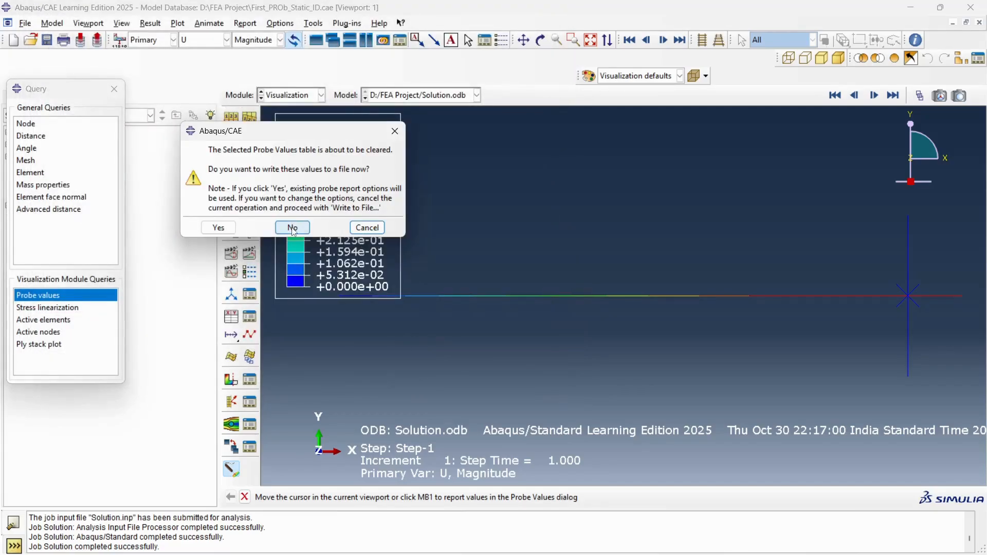
left_click(293, 226)
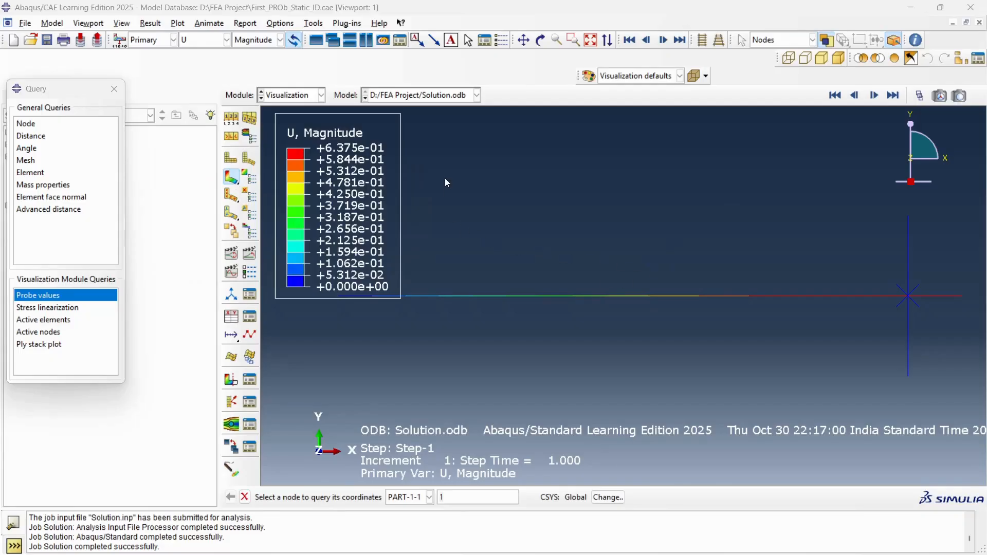
- Display reaction force RF, Magnitude on the bar and compare it with the support reaction R1 in the PDF report
key("alt+Tab")
scroll(423, 390, "down", 3)
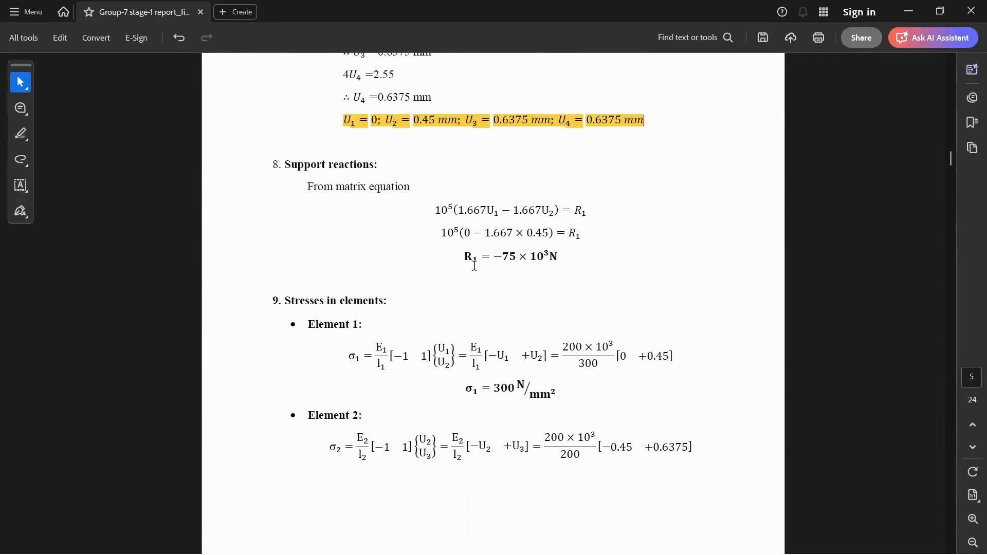
key("alt+Tab")
left_click(199, 41)
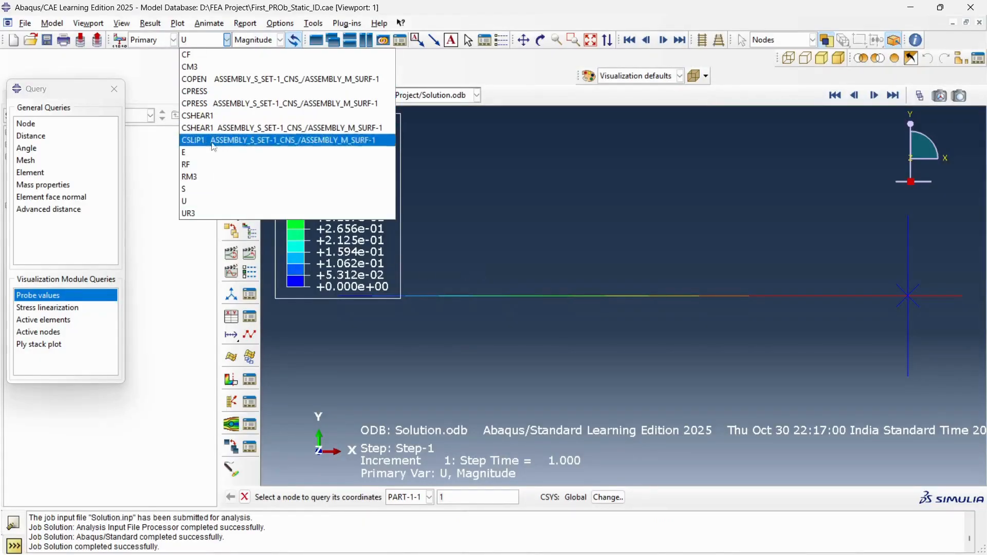
left_click(213, 164)
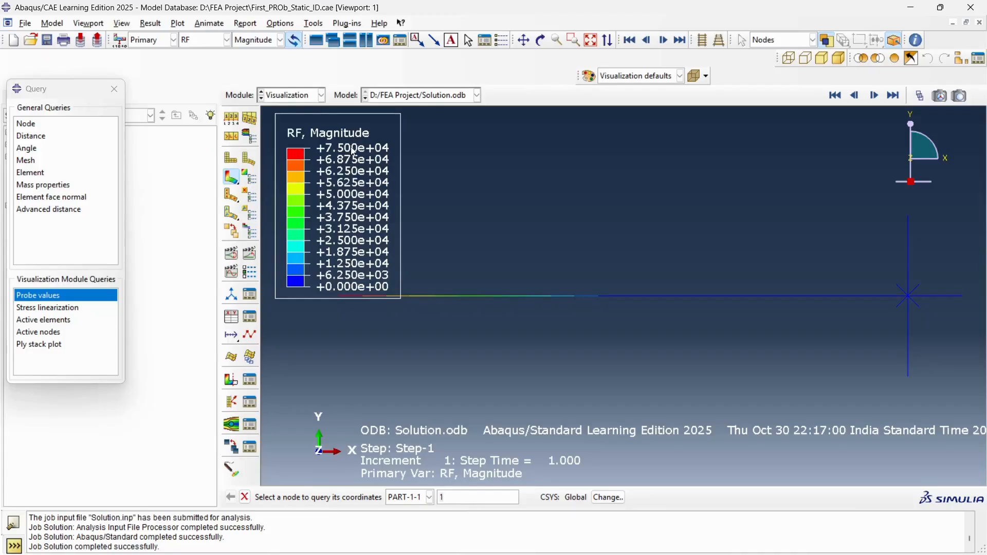
key("alt+Tab")
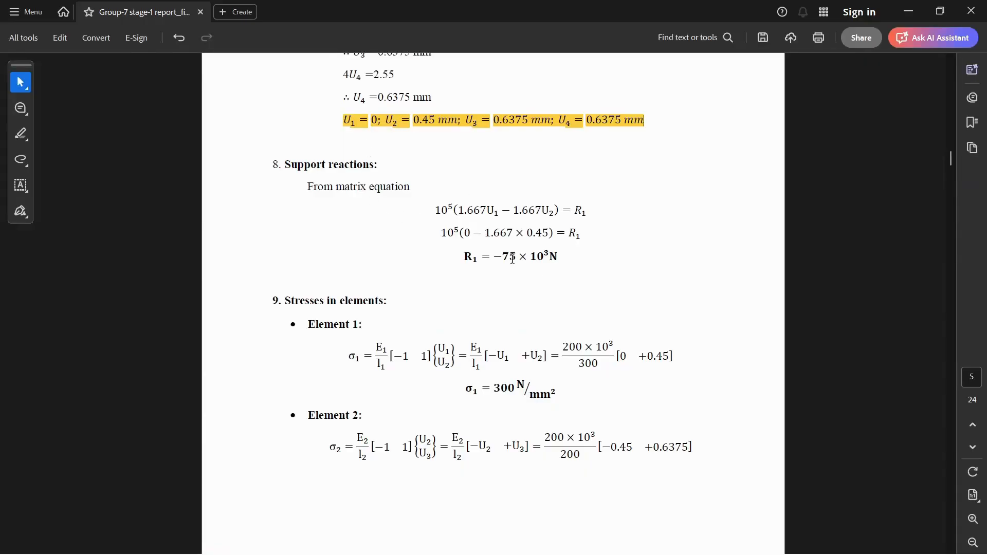
key("alt+Tab")
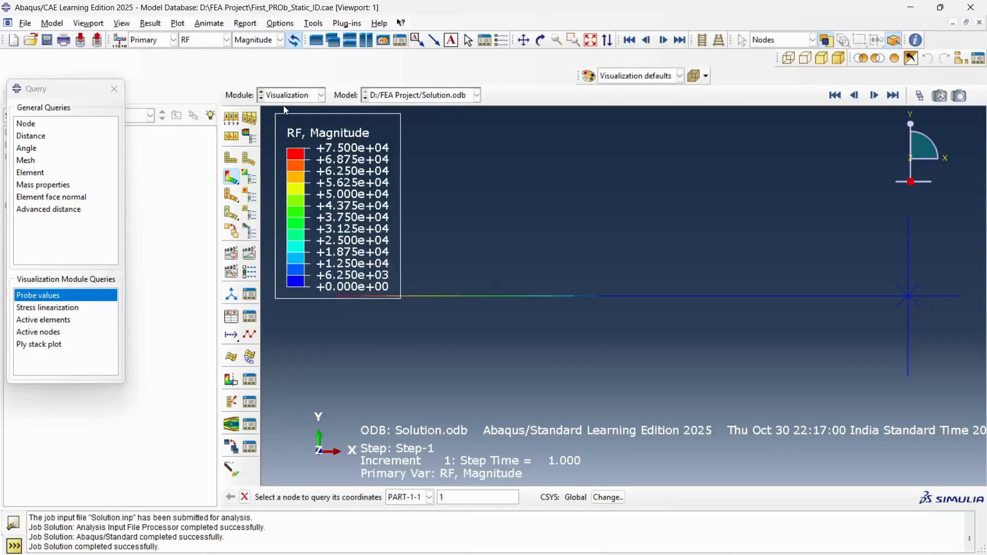
- Probe the reaction force magnitude at the bar's fixed-end node, and close the probe without writing the value to a file
left_click(71, 296)
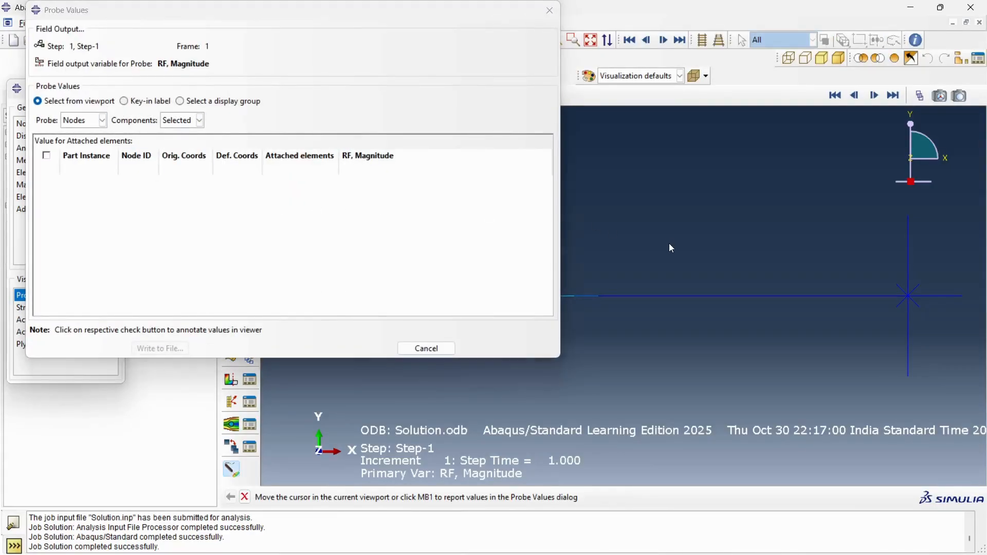
left_click_drag(458, 25, 924, 27)
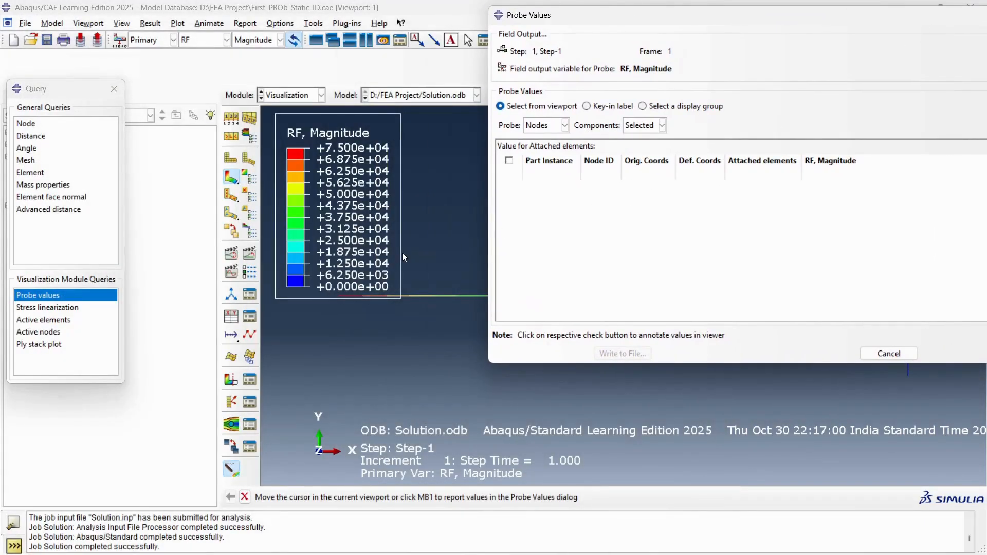
left_click(335, 294)
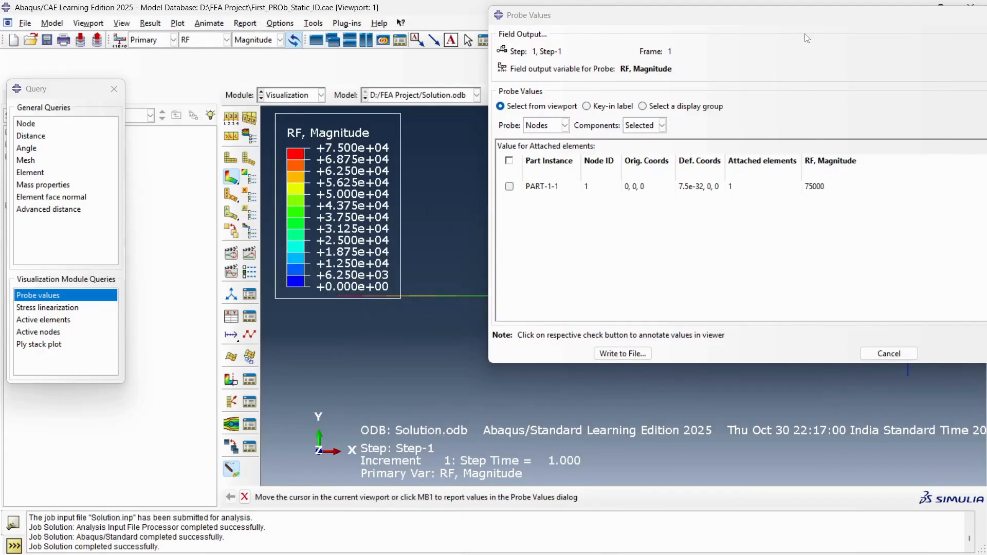
left_click_drag(798, 29, 681, 114)
left_click(767, 88)
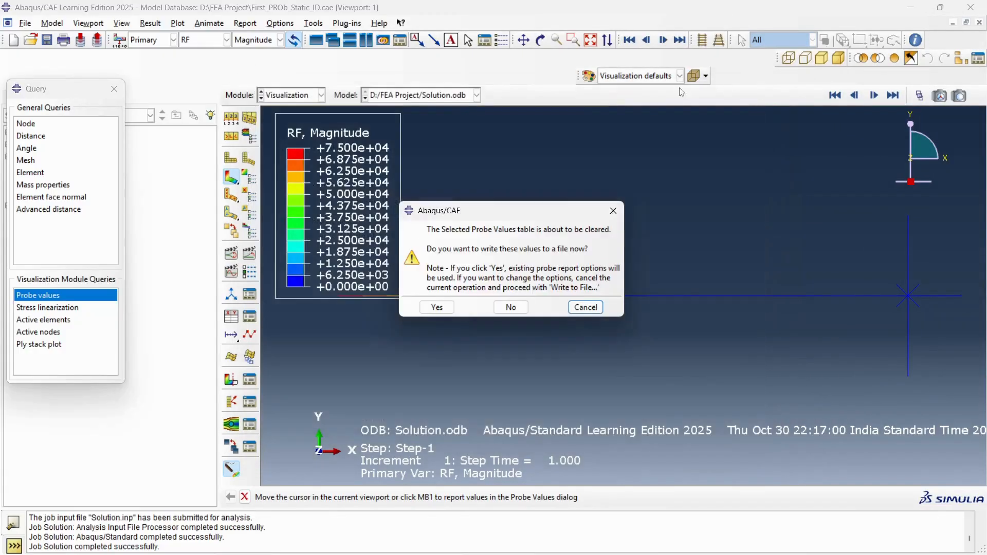
left_click(511, 307)
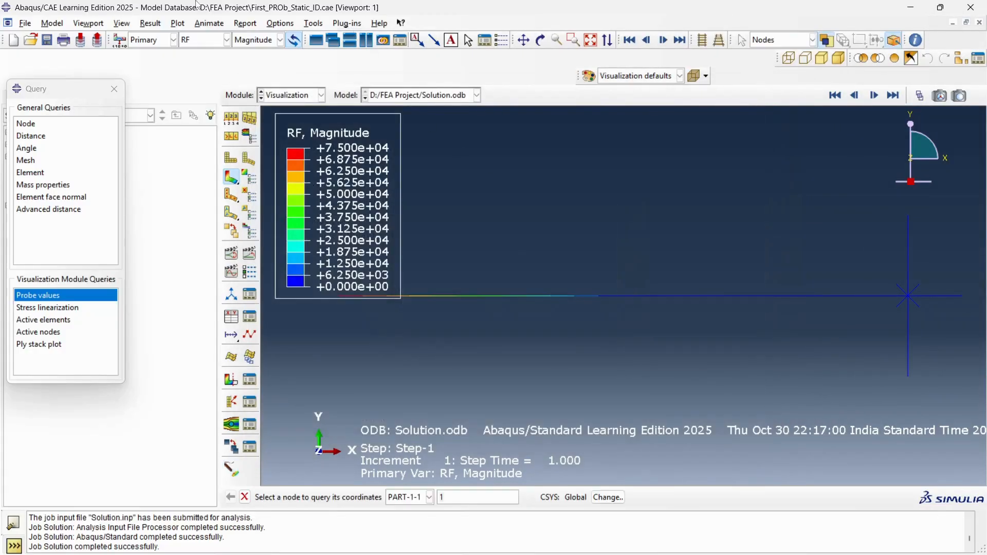
- Switch the displayed field output from reaction force to stress S, Mises
left_click(247, 37)
left_click(201, 42)
left_click(203, 45)
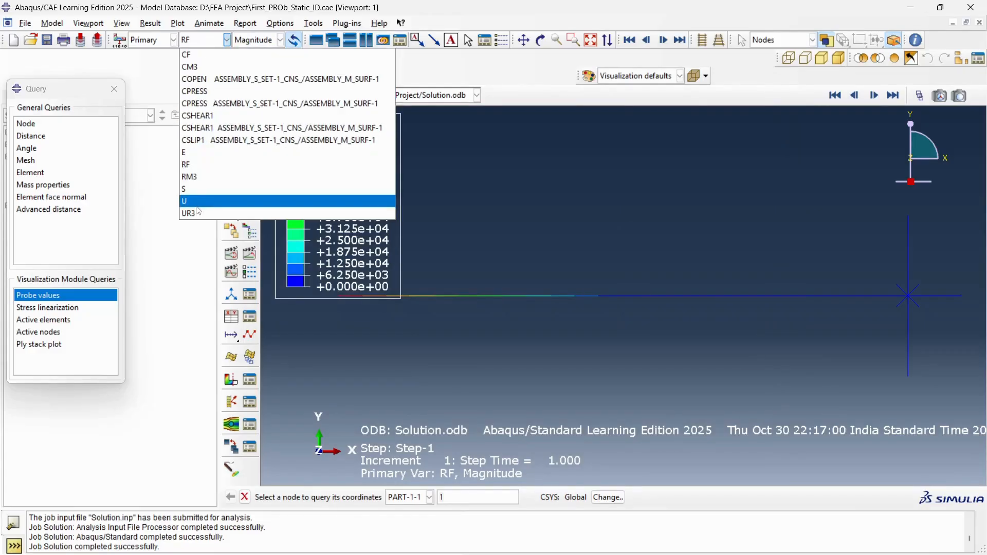
left_click(199, 191)
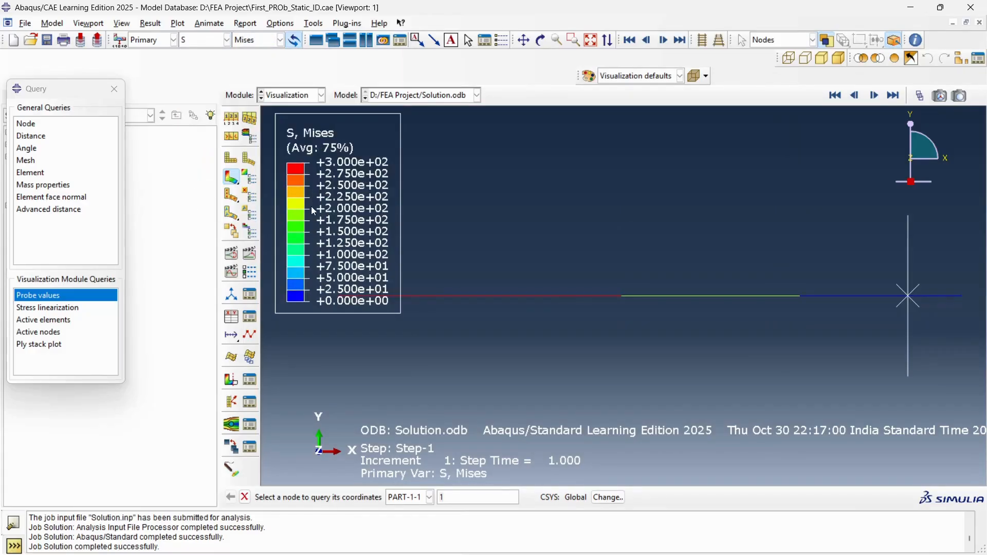
- Review the hand-calculated stresses of elements 1 to 3 in the PDF report, and return to the Abaqus/CAE stress plot
key("alt+Tab")
scroll(411, 255, "down", 10)
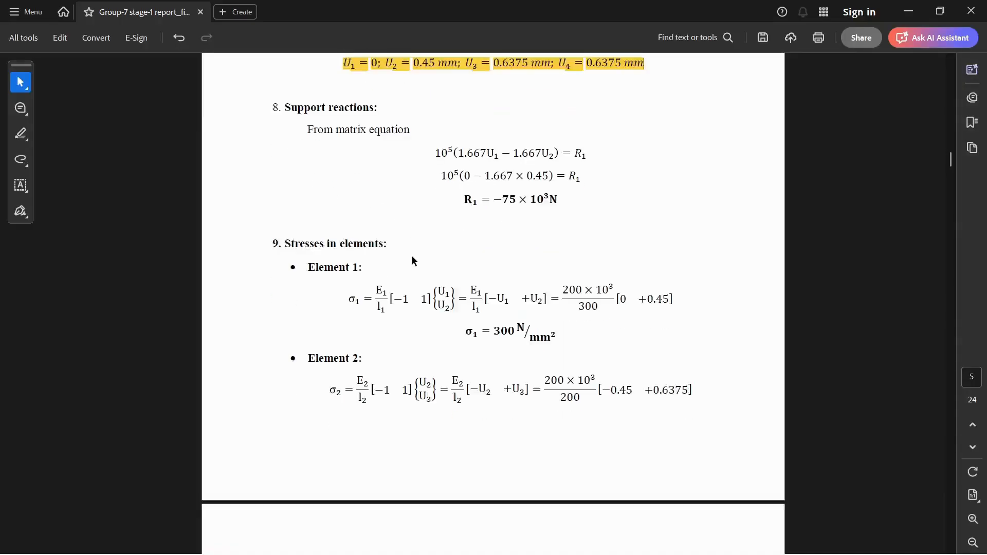
scroll(412, 256, "up", 5)
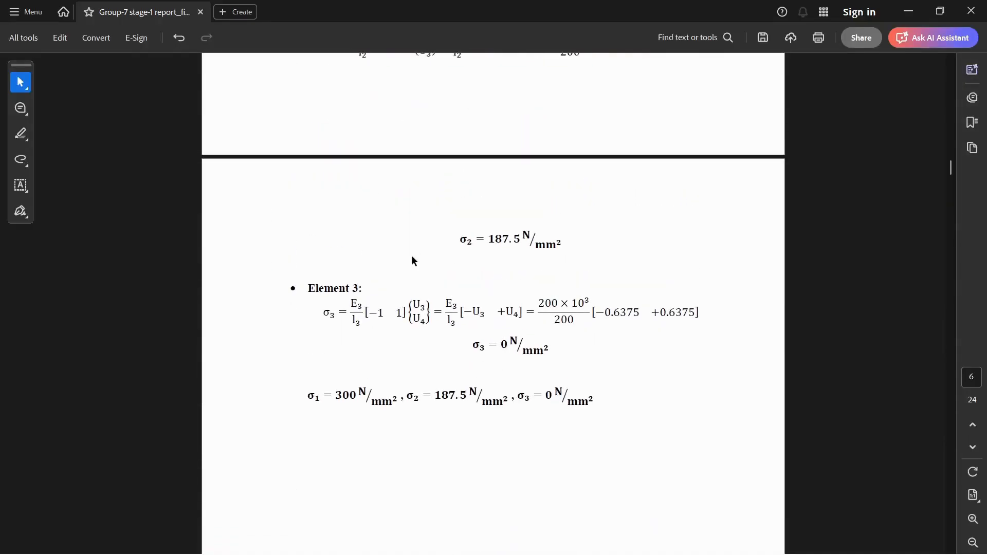
scroll(400, 414, "up", 2)
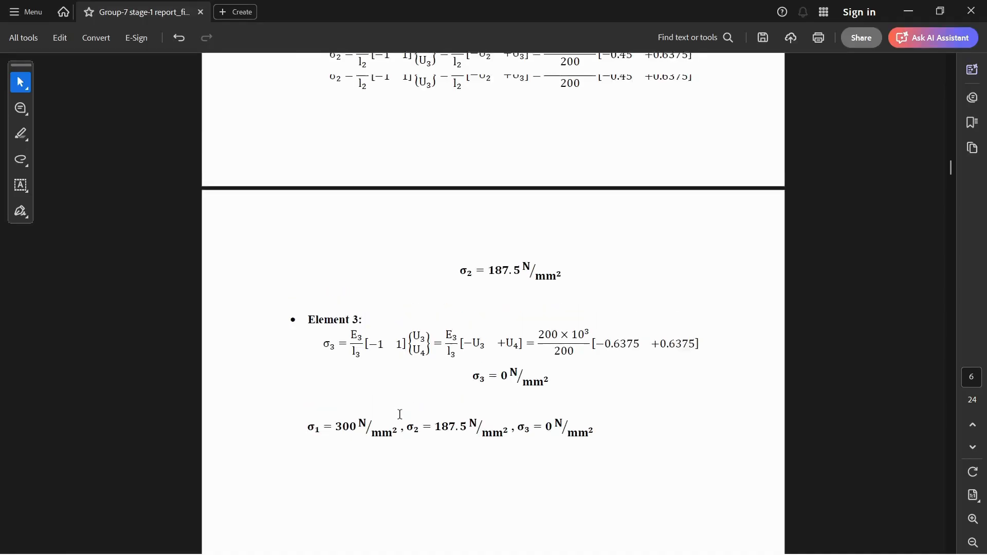
scroll(401, 416, "up", 4)
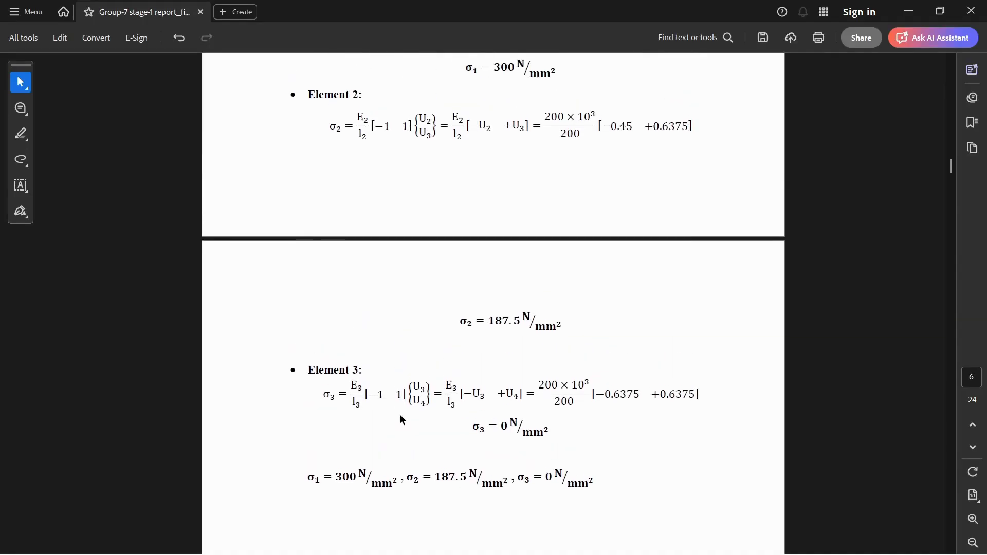
scroll(400, 415, "down", 2)
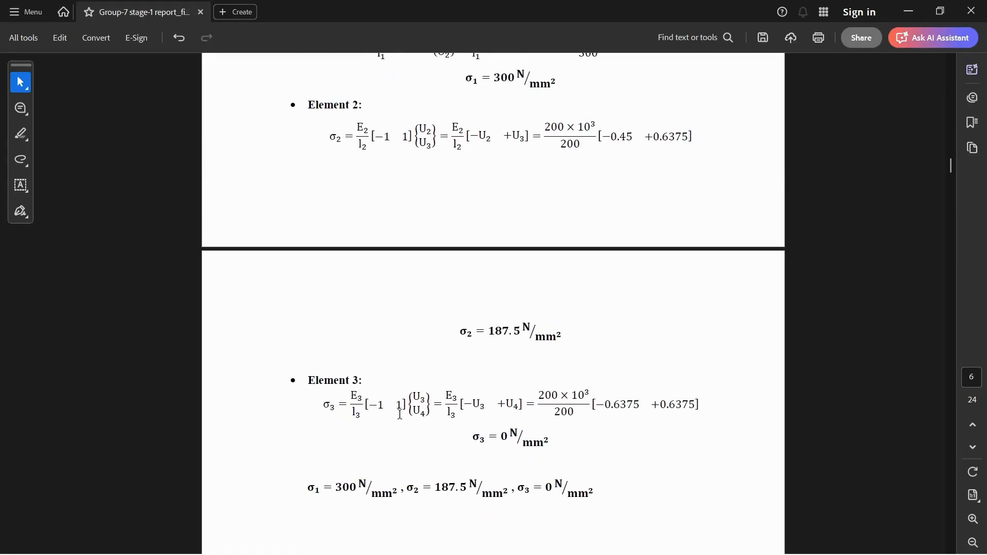
key("alt+Tab")
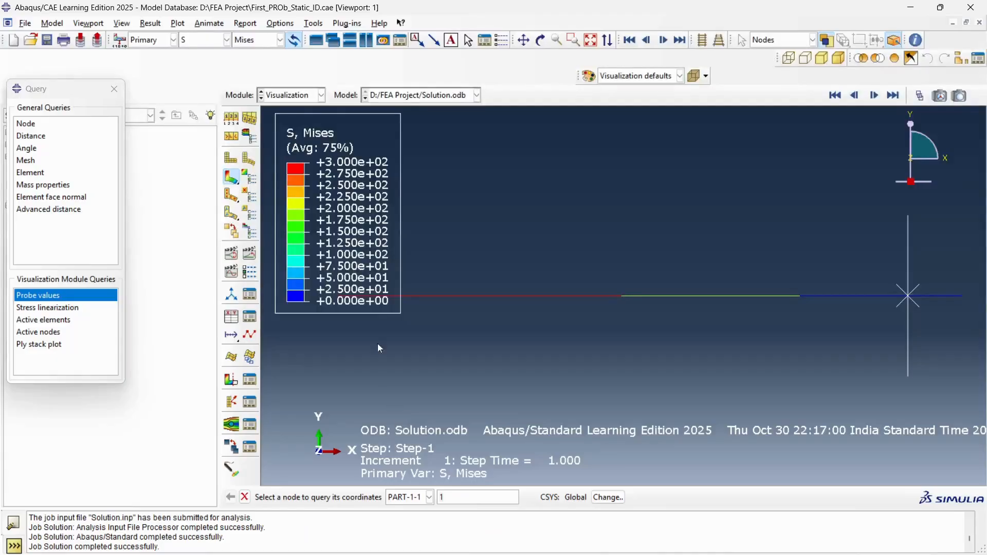
- Start a value probe set to Elements for S, Mises, and shrink and move its window clear of the bar
left_click(42, 296)
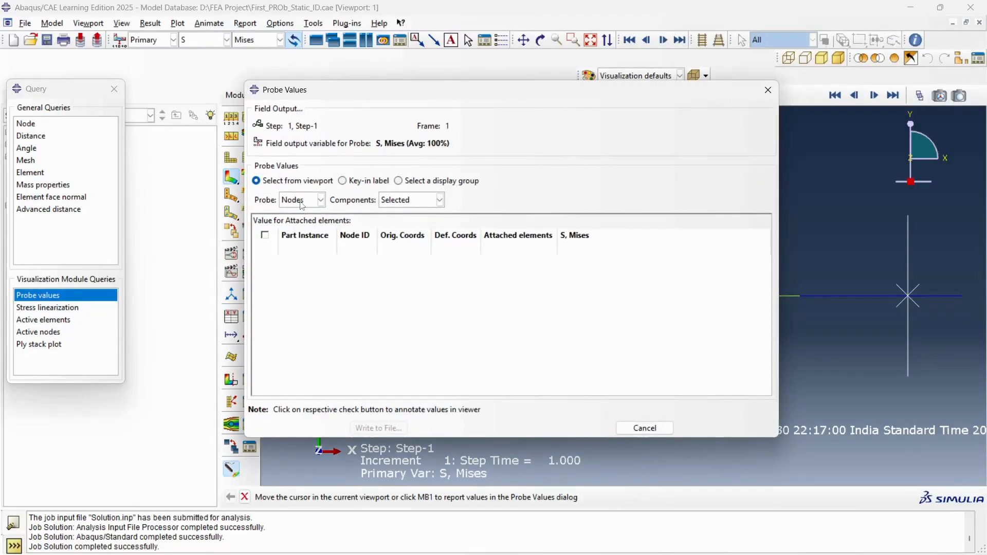
left_click(302, 200)
left_click(305, 224)
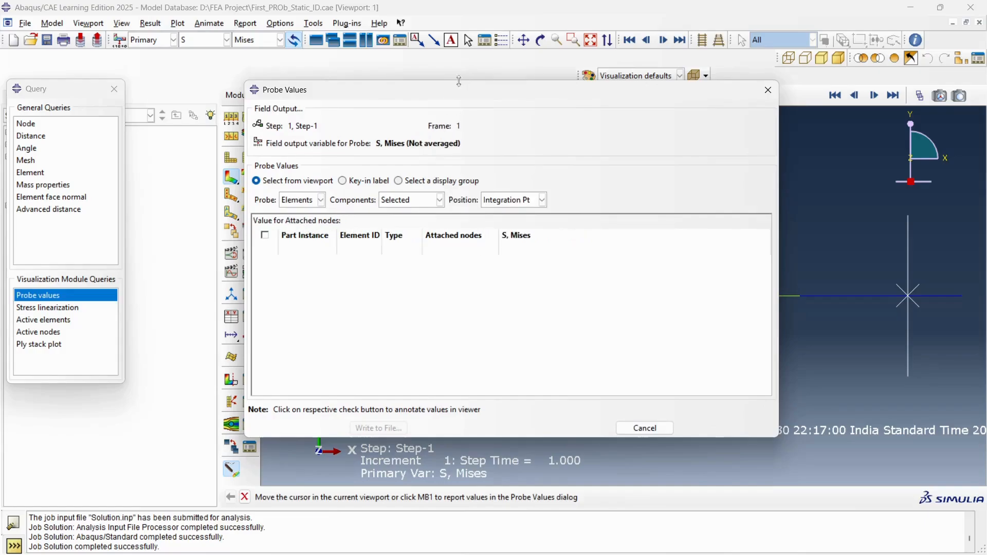
left_click_drag(446, 97, 202, 164)
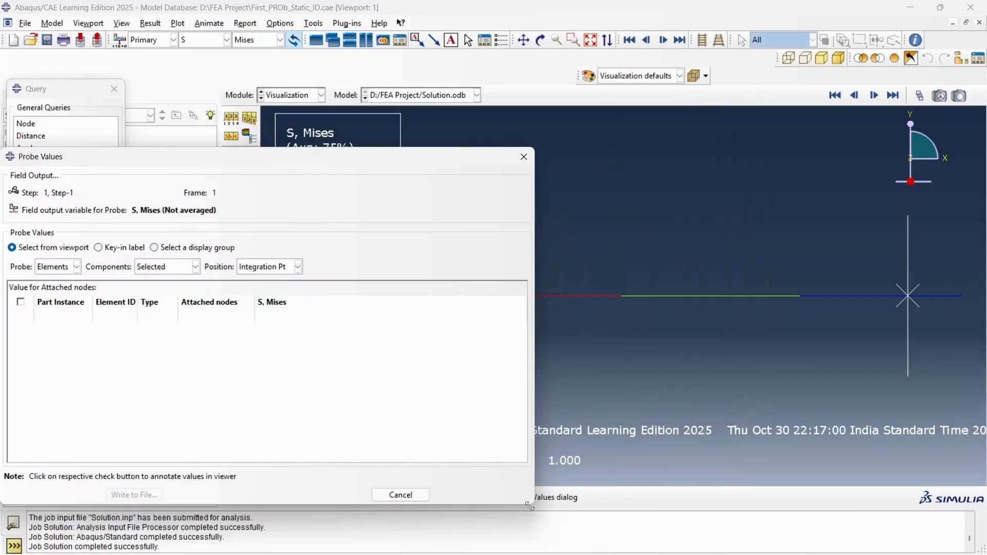
left_click_drag(532, 498, 448, 388)
left_click_drag(292, 157, 298, 13)
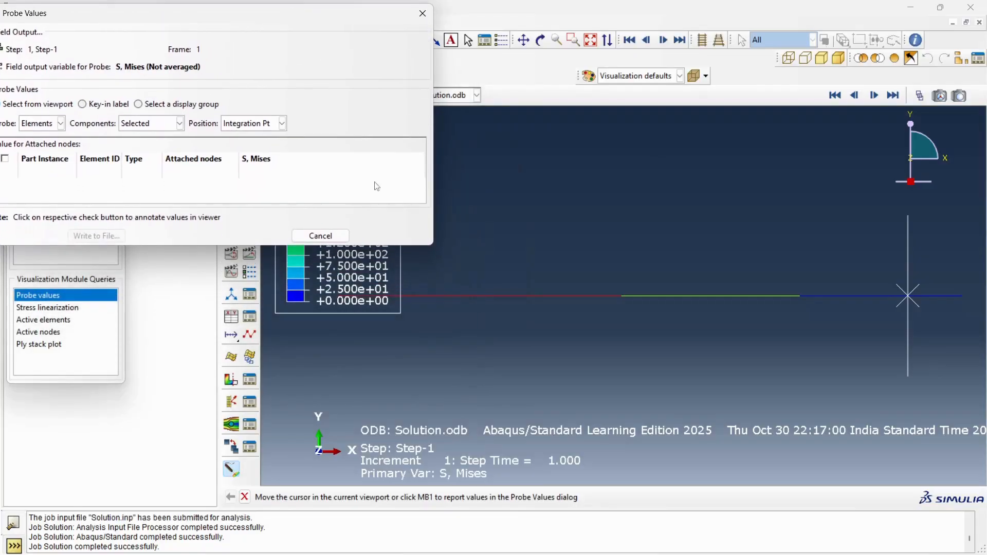
- Probe the Mises stress of elements 1, 2 and 3 along the bar, and enlarge the probe table to show all rows
left_click(404, 291)
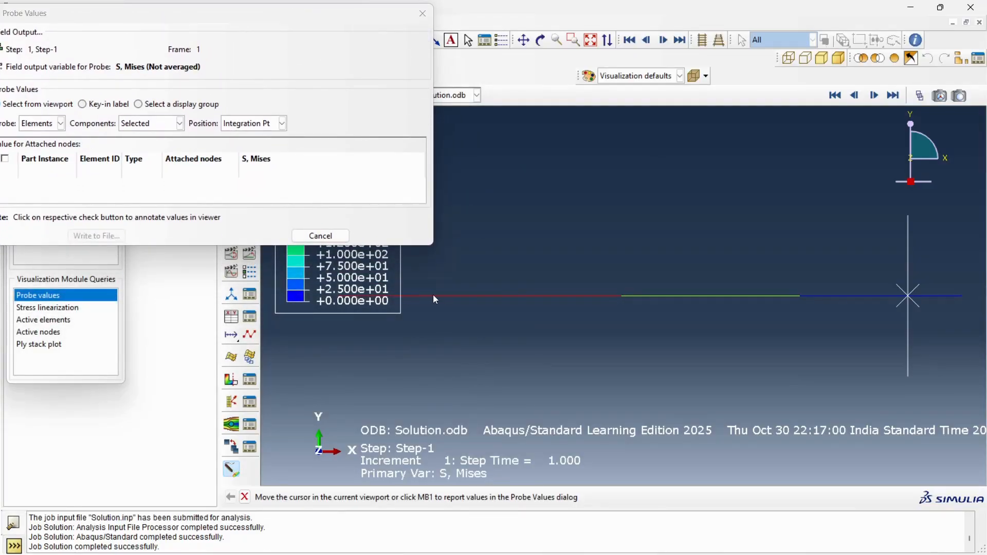
left_click(472, 298)
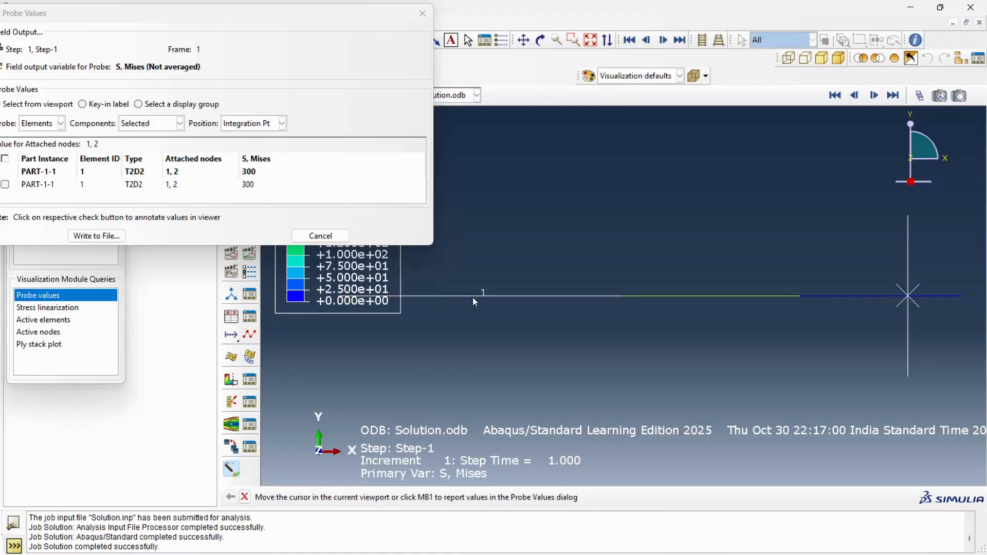
left_click(640, 296)
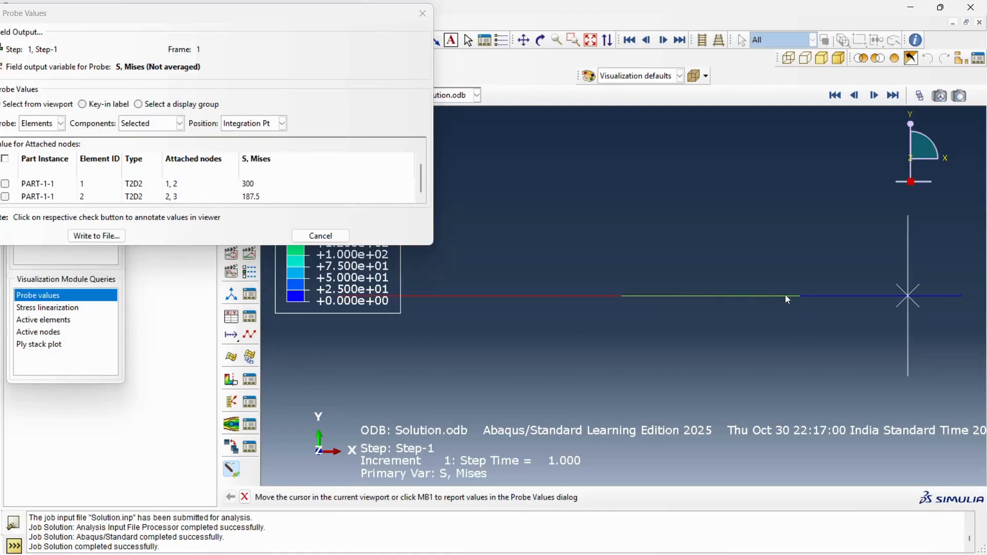
left_click(822, 296)
left_click_drag(431, 246, 498, 316)
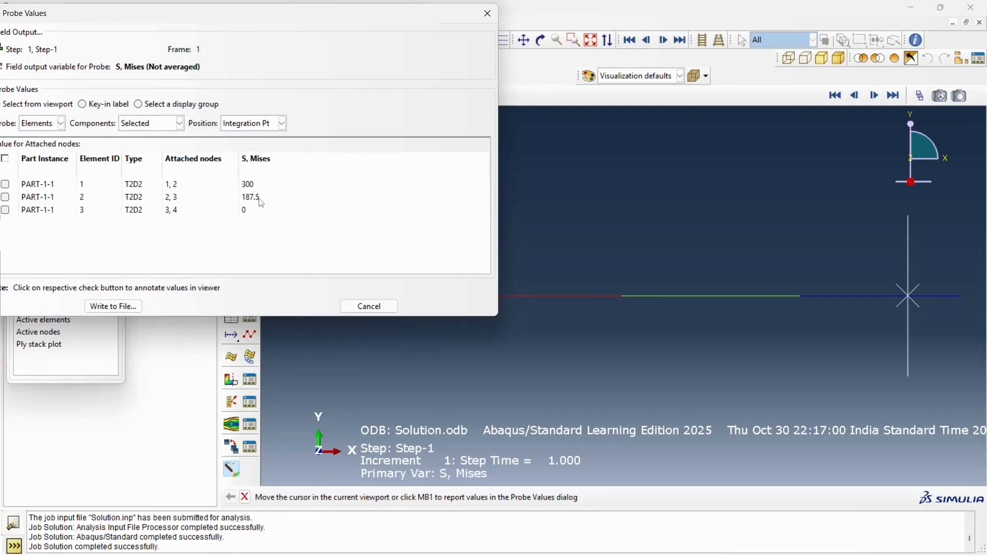
- Compare the probed element stresses with the PDF report's hand calculations, and close the Abaqus/CAE probe without writing the values to a file
key("alt+Tab")
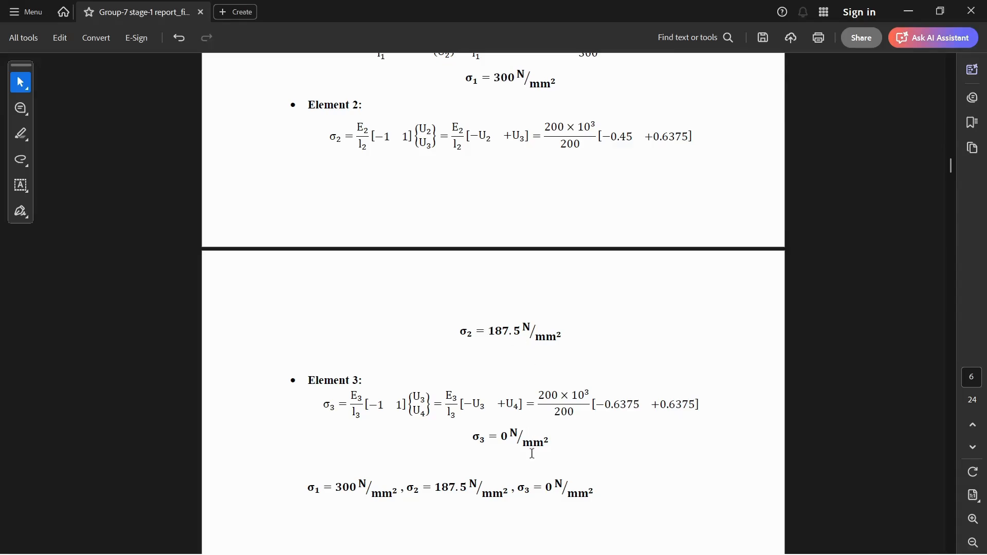
key("alt+Tab")
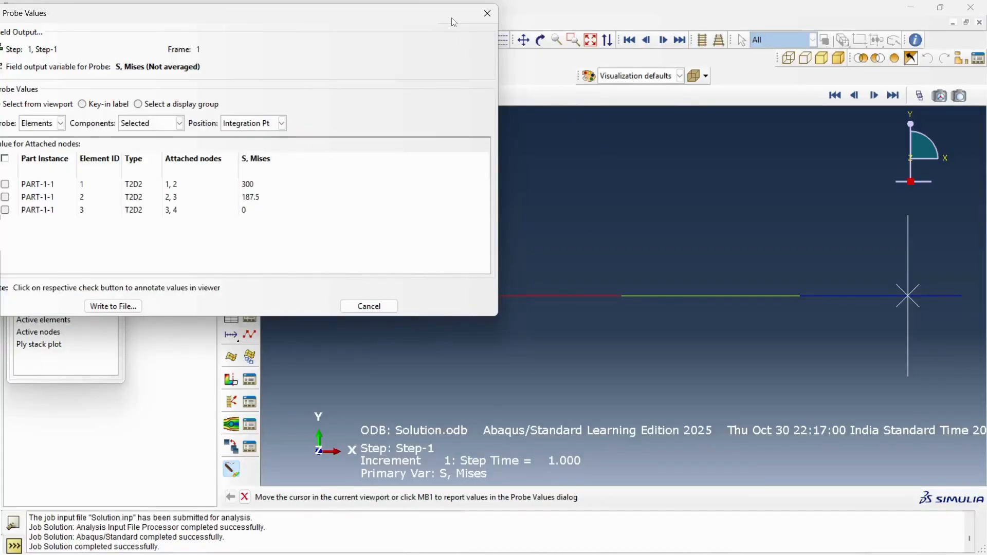
left_click(487, 14)
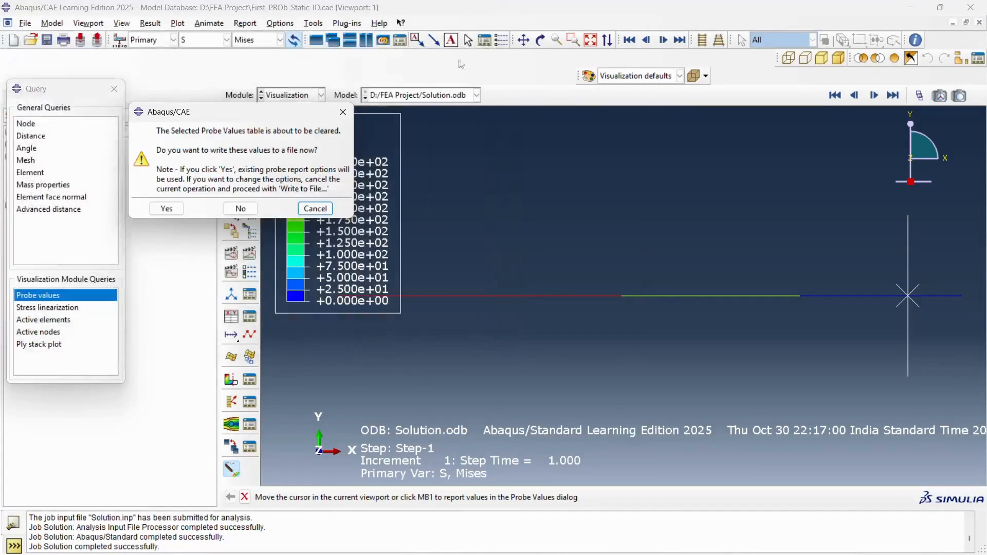
left_click(255, 209)
- Review the problem figure in the PDF report for the gap between the bar's free end and the wall, and return to Abaqus/CAE
key("alt+Tab")
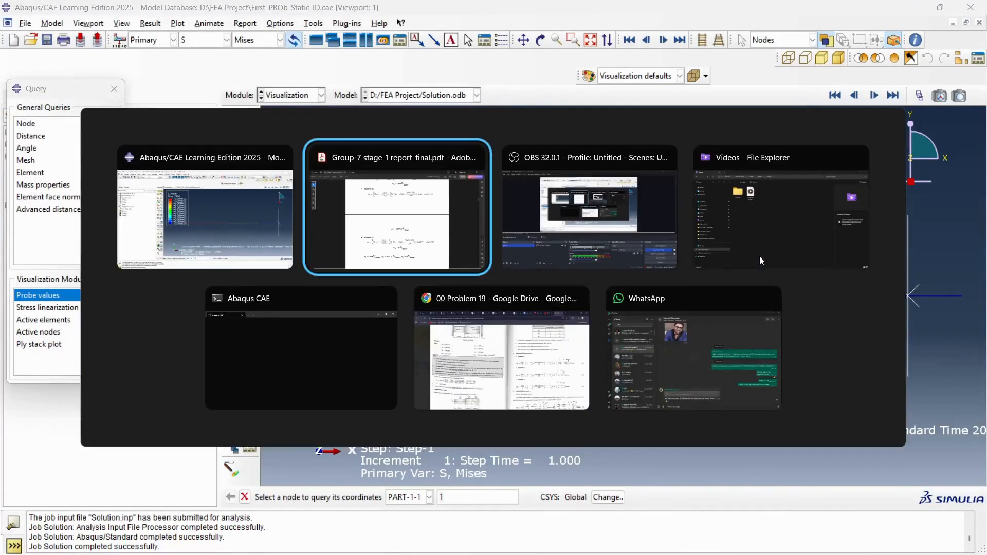
scroll(637, 434, "up", 10)
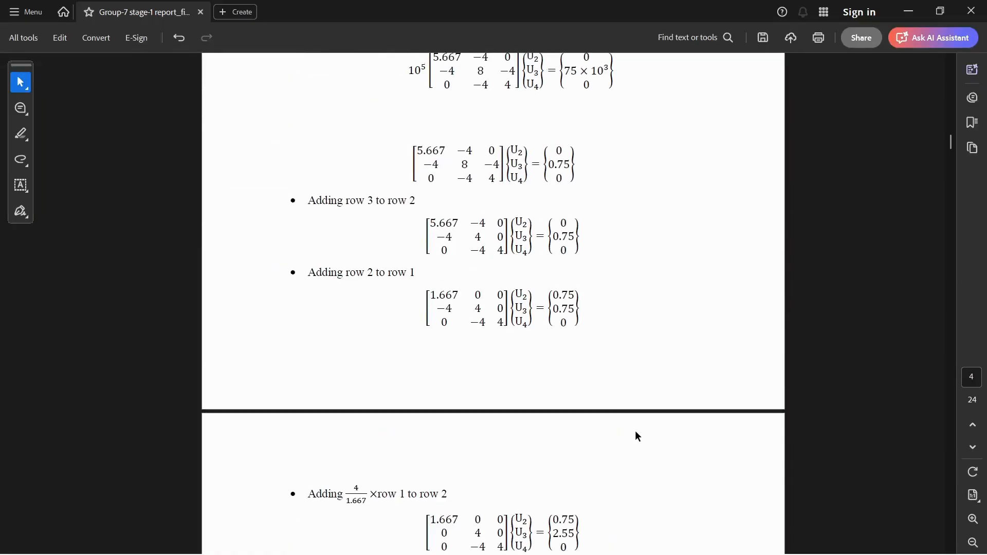
scroll(638, 436, "up", 15)
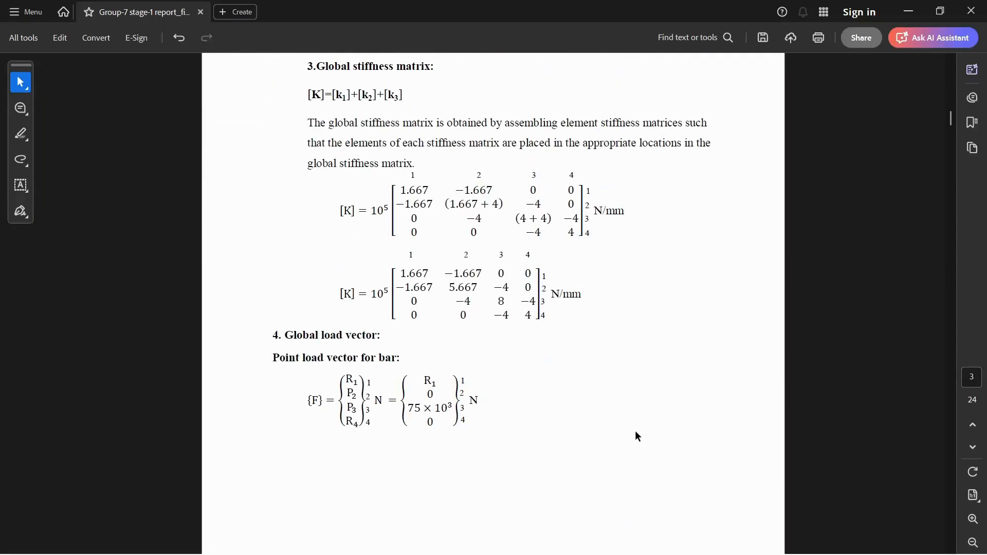
scroll(637, 436, "up", 15)
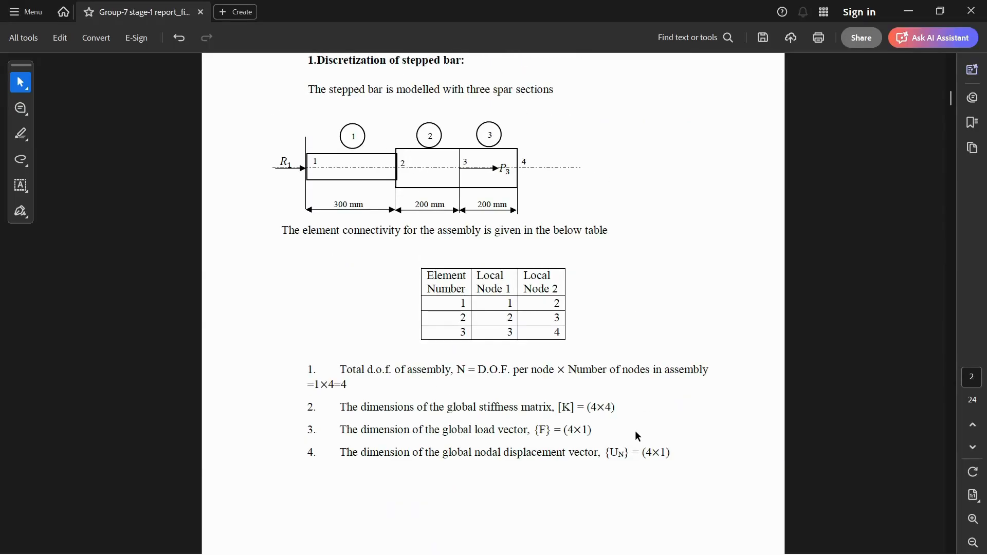
scroll(636, 435, "up", 8)
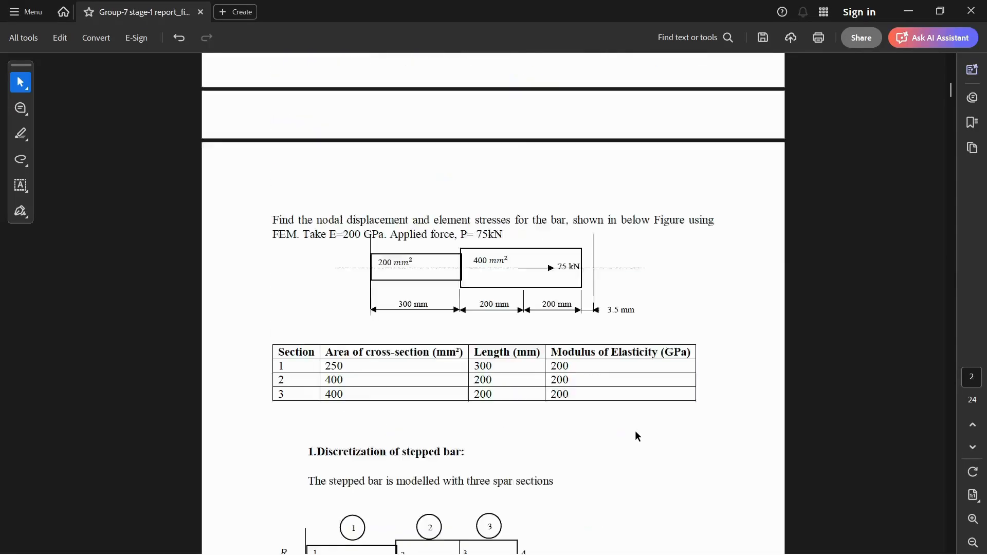
scroll(637, 436, "down", 1)
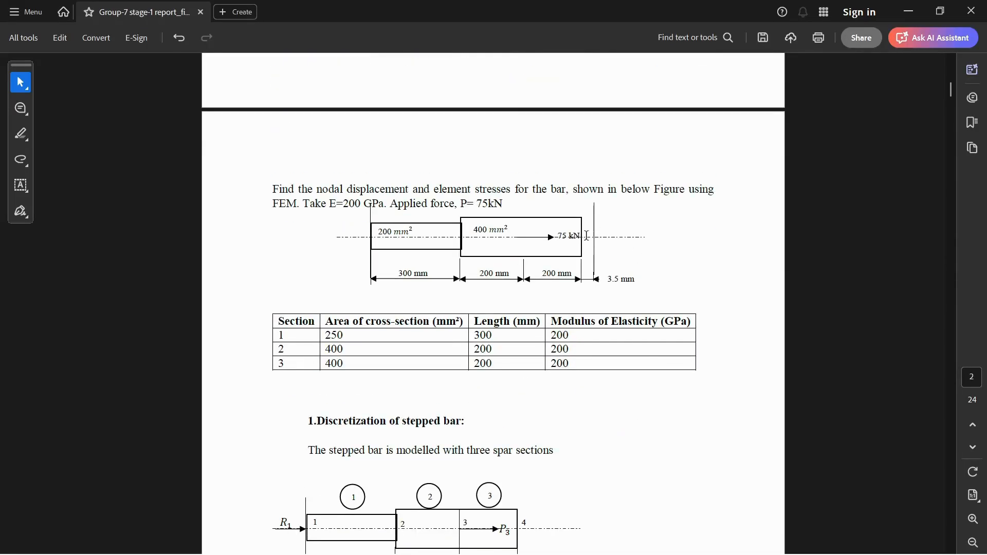
left_click_drag(578, 236, 596, 244)
left_click(595, 250)
key("alt+Tab")
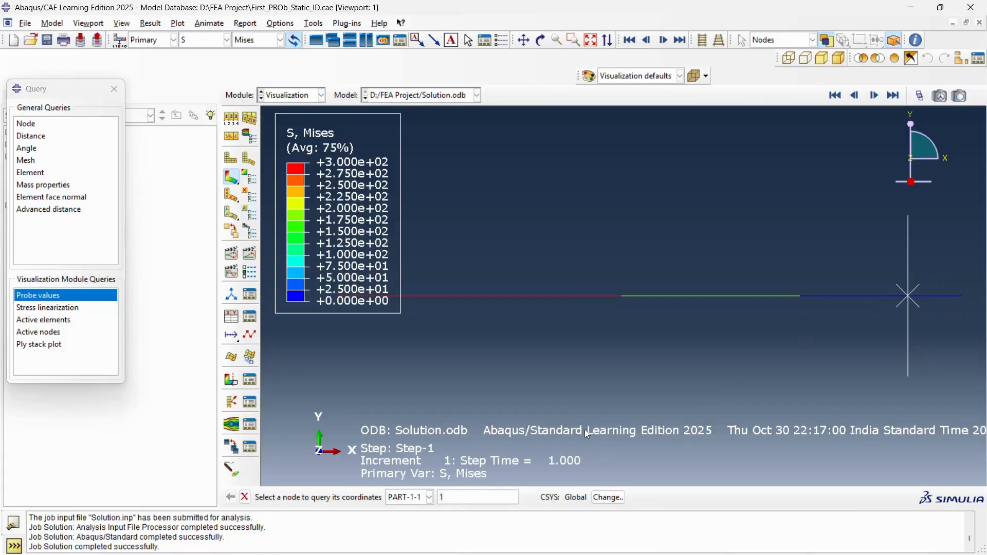
- Close the query window and set the plot's deformation scale factor to Uniform with a value of 1
left_click(115, 89)
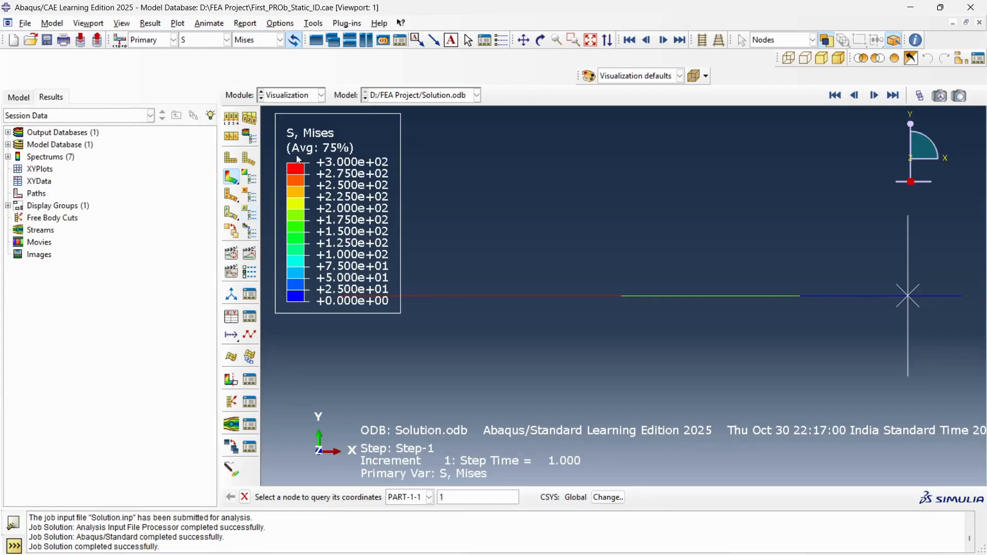
left_click(281, 25)
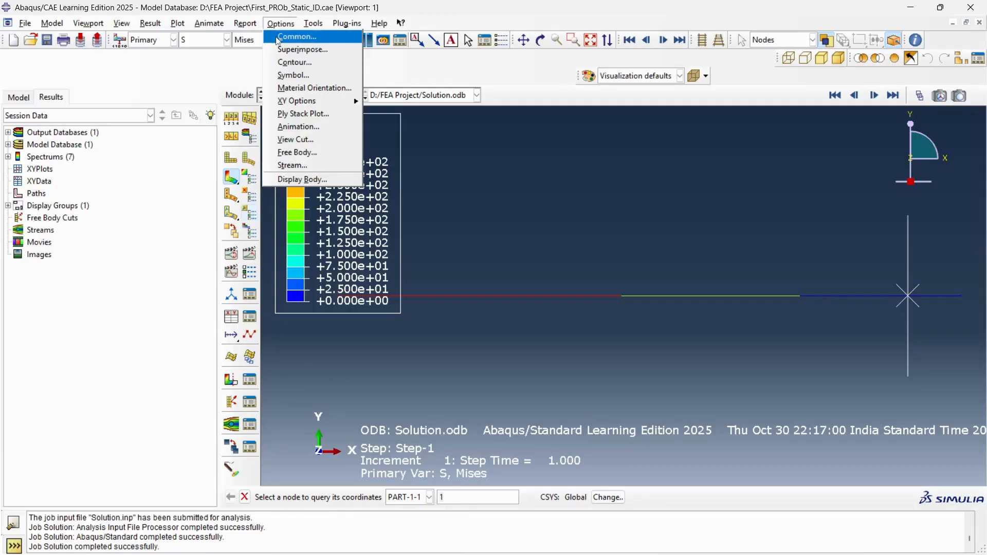
left_click(288, 36)
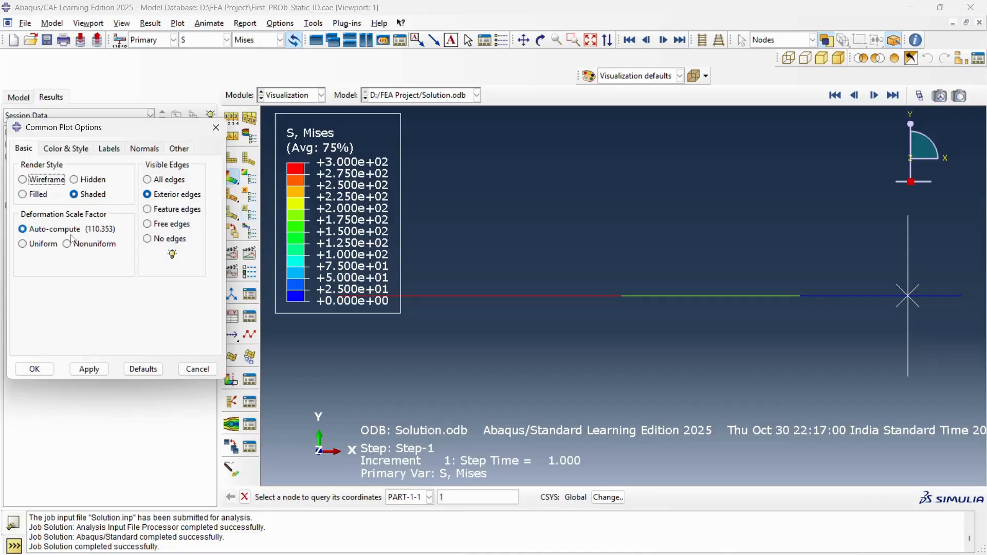
left_click(37, 245)
left_click_drag(78, 265, 27, 267)
type("1")
left_click(35, 369)
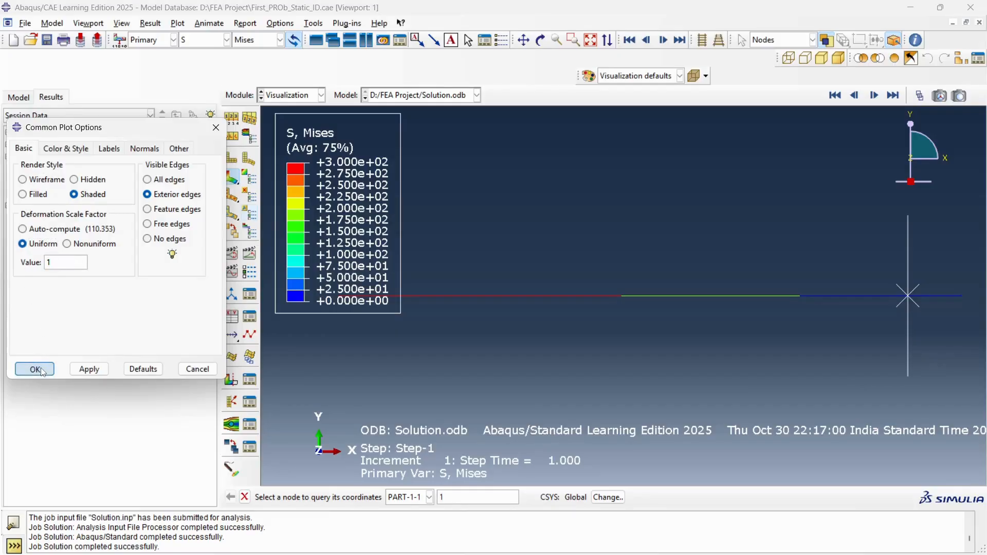
- Examine the gap between the bar's free end and the wall marker in a box-zoomed close-up
left_click(574, 41)
left_click_drag(870, 269, 963, 344)
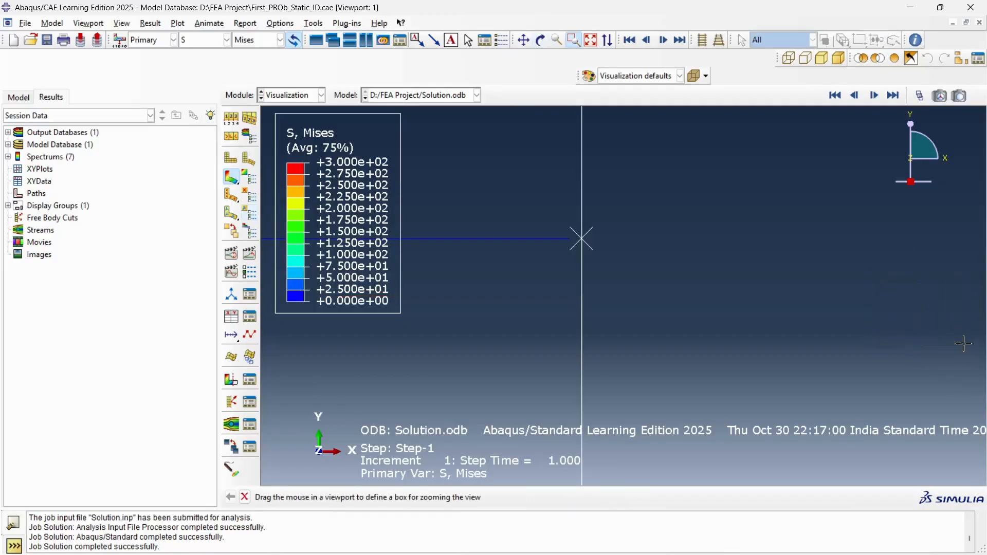
left_click_drag(507, 176, 565, 282)
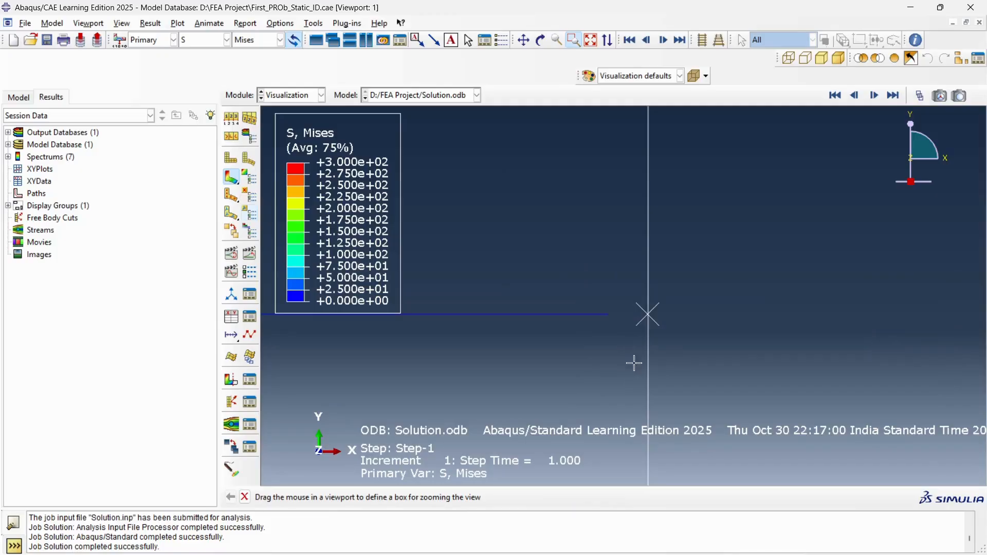